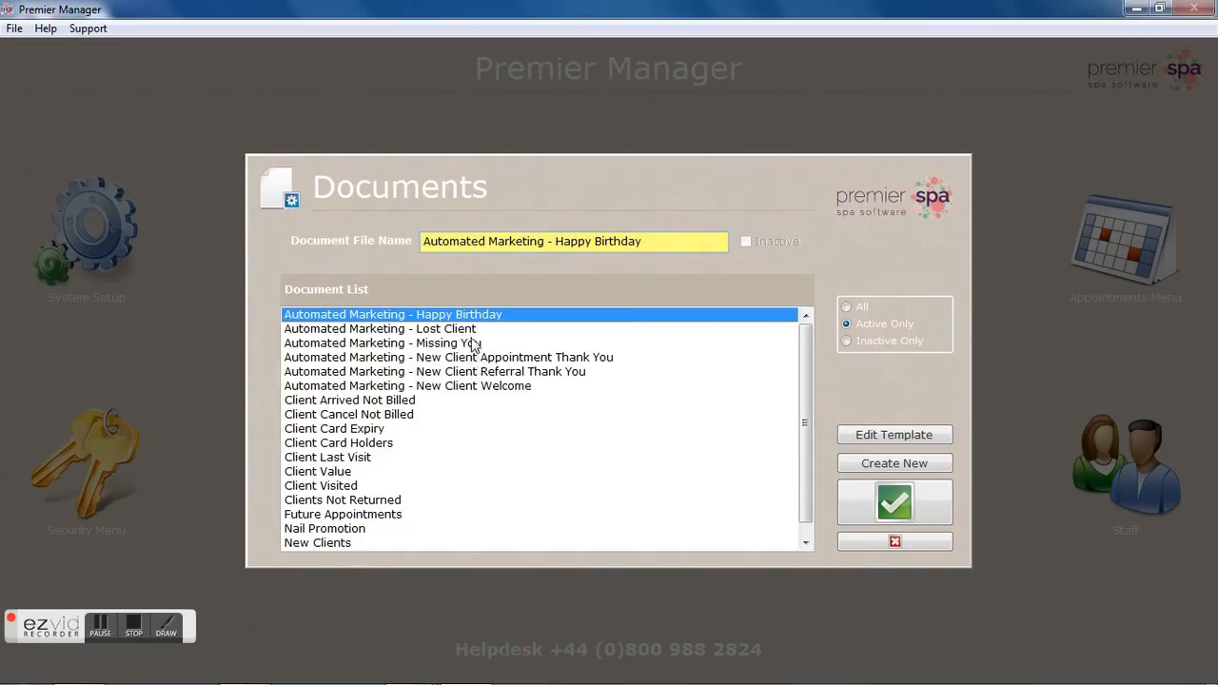
Go through the automated marketing documents in the list, from Lost Client down to New Client Welcome
click(471, 329)
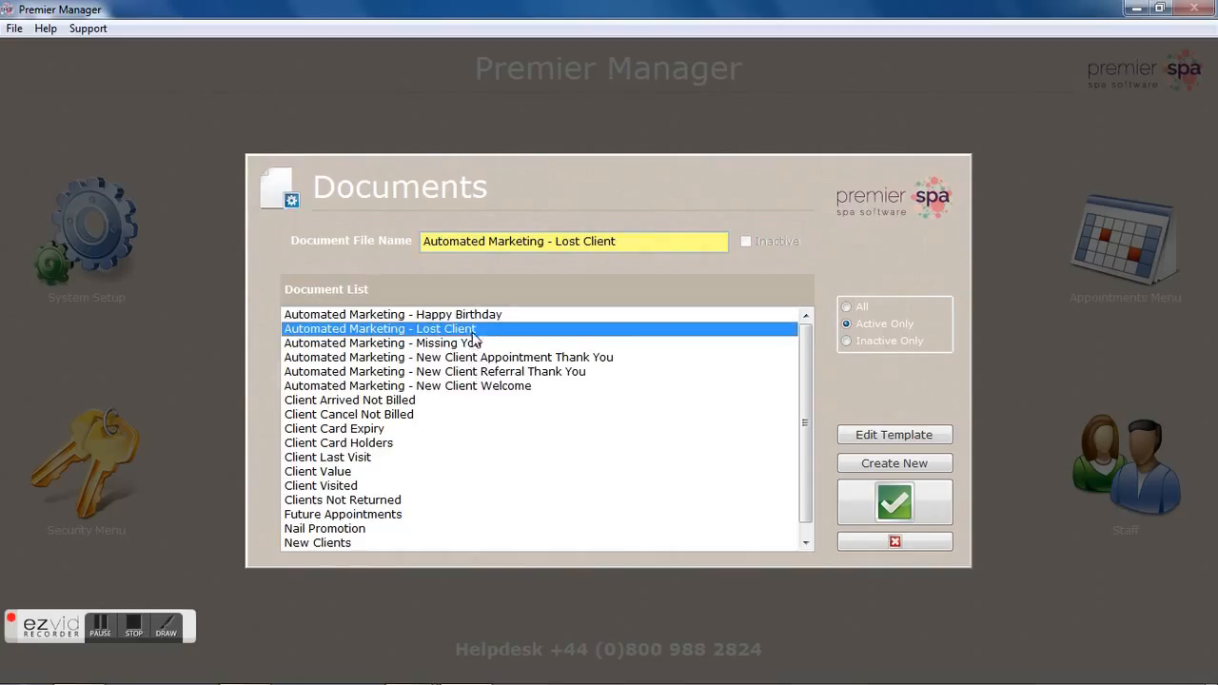
click(477, 344)
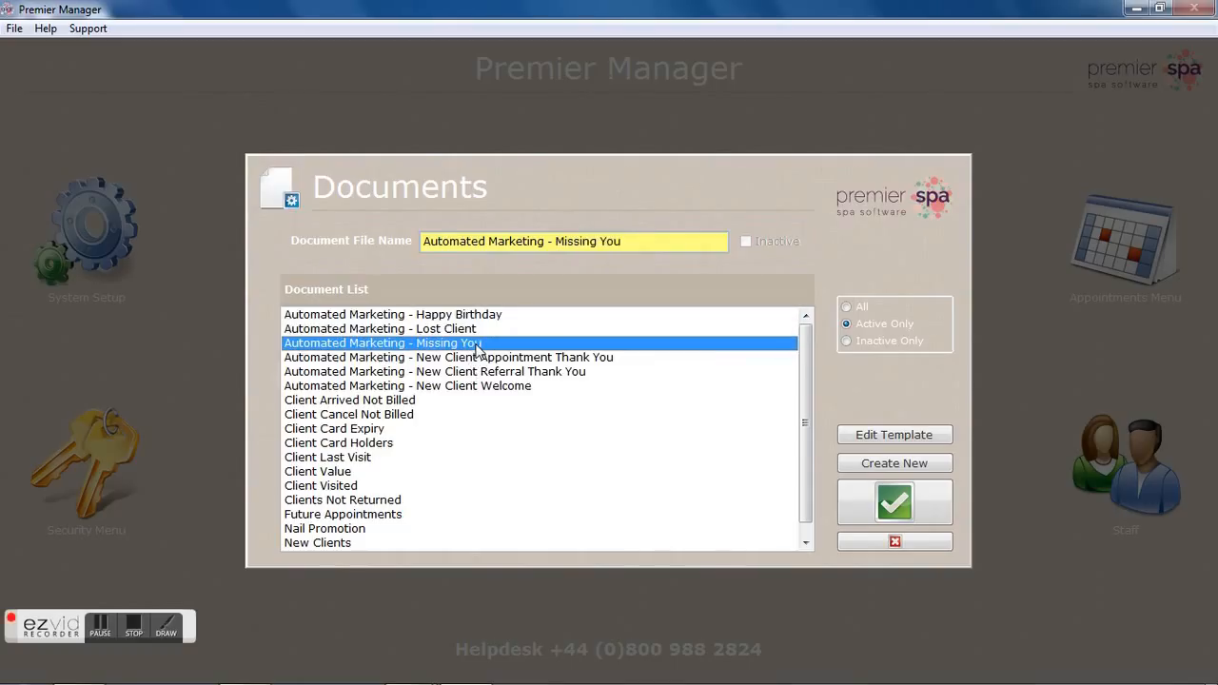
click(479, 360)
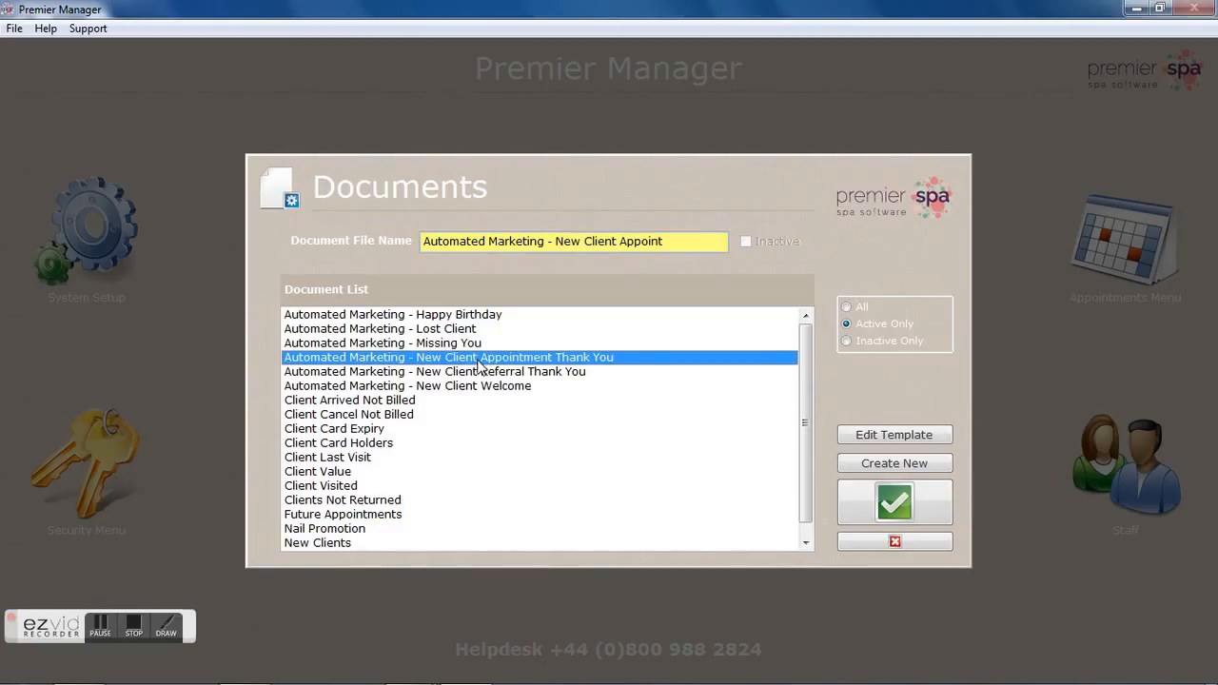
click(481, 374)
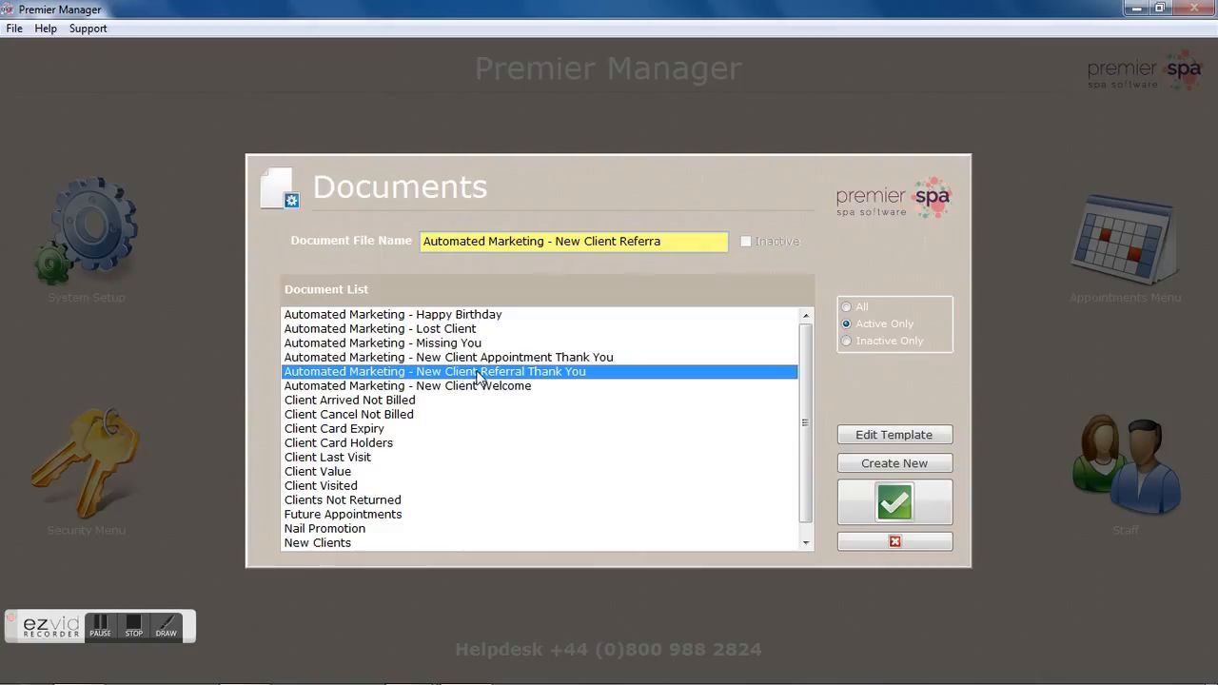
click(481, 387)
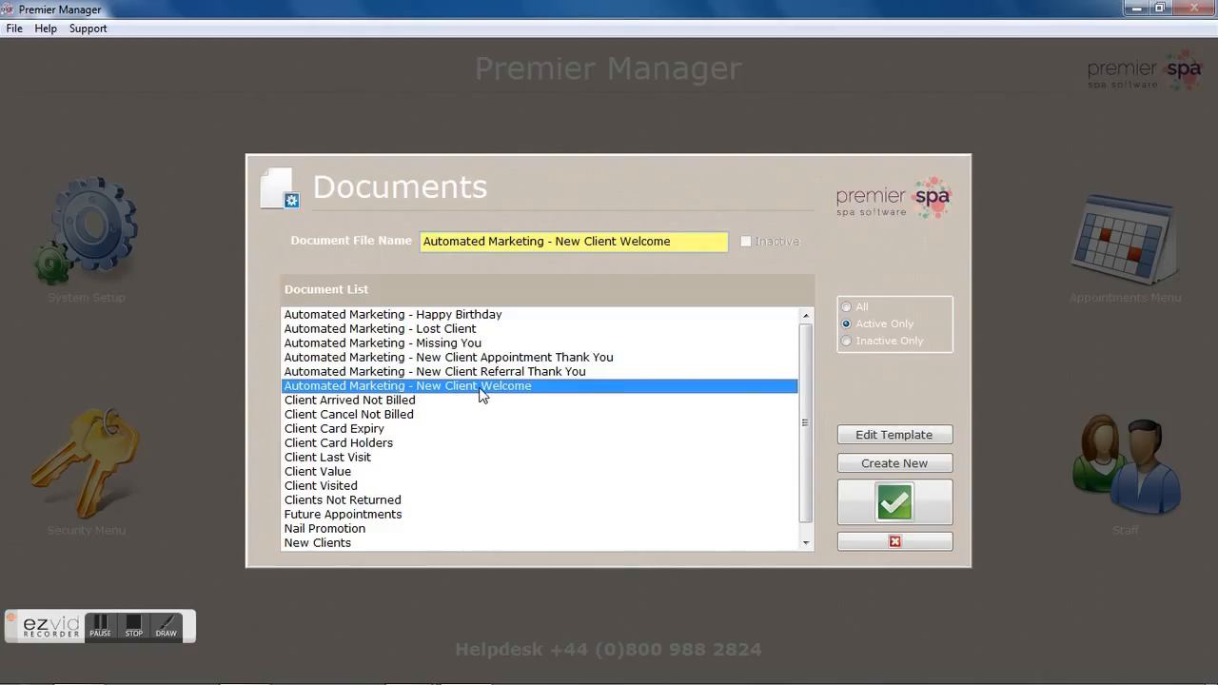
Open the template of the Automated Marketing - Happy Birthday document for editing
click(487, 315)
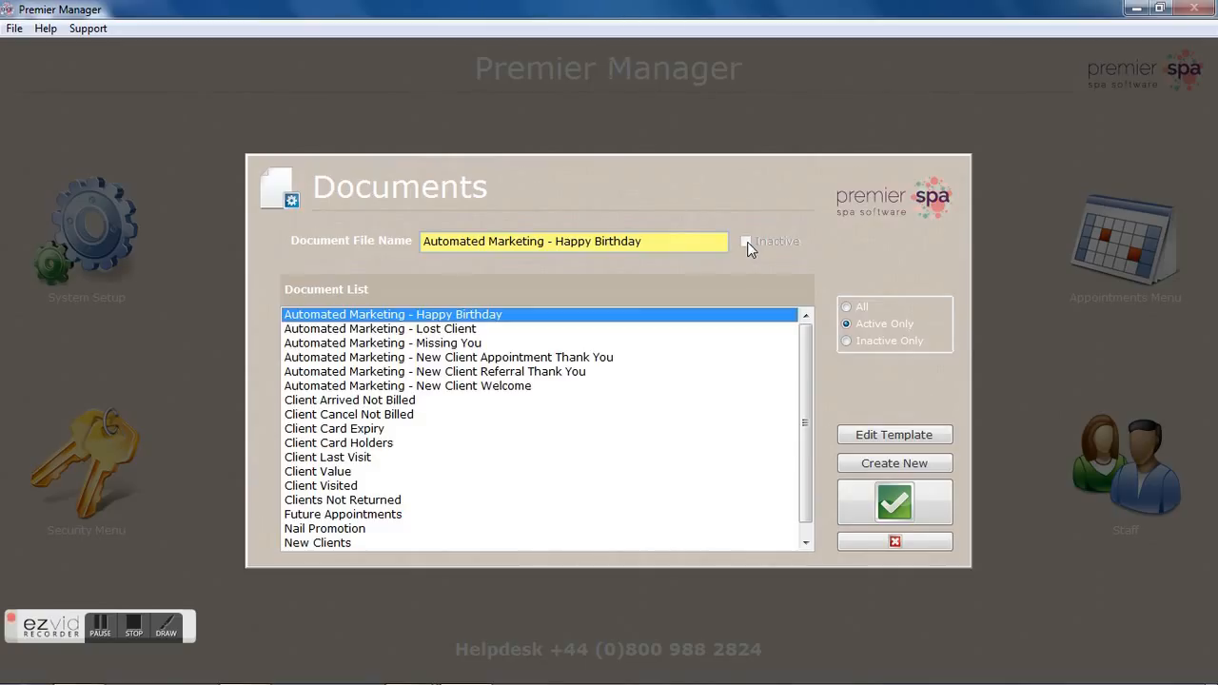
click(555, 329)
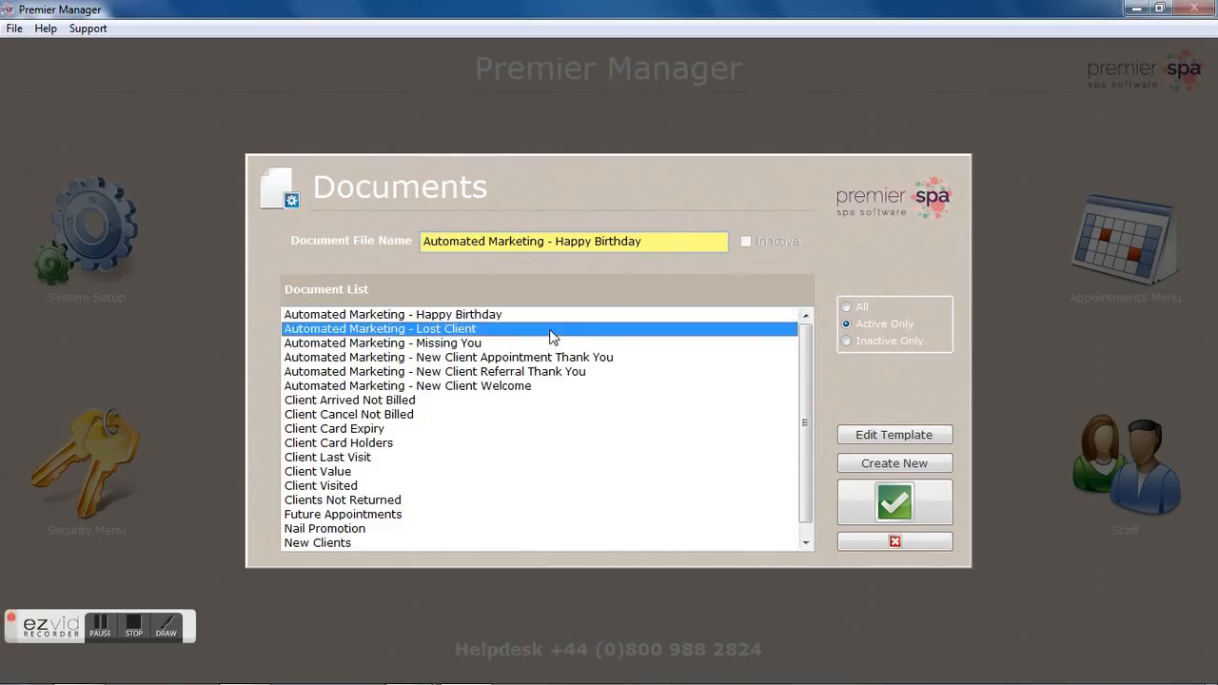
click(539, 315)
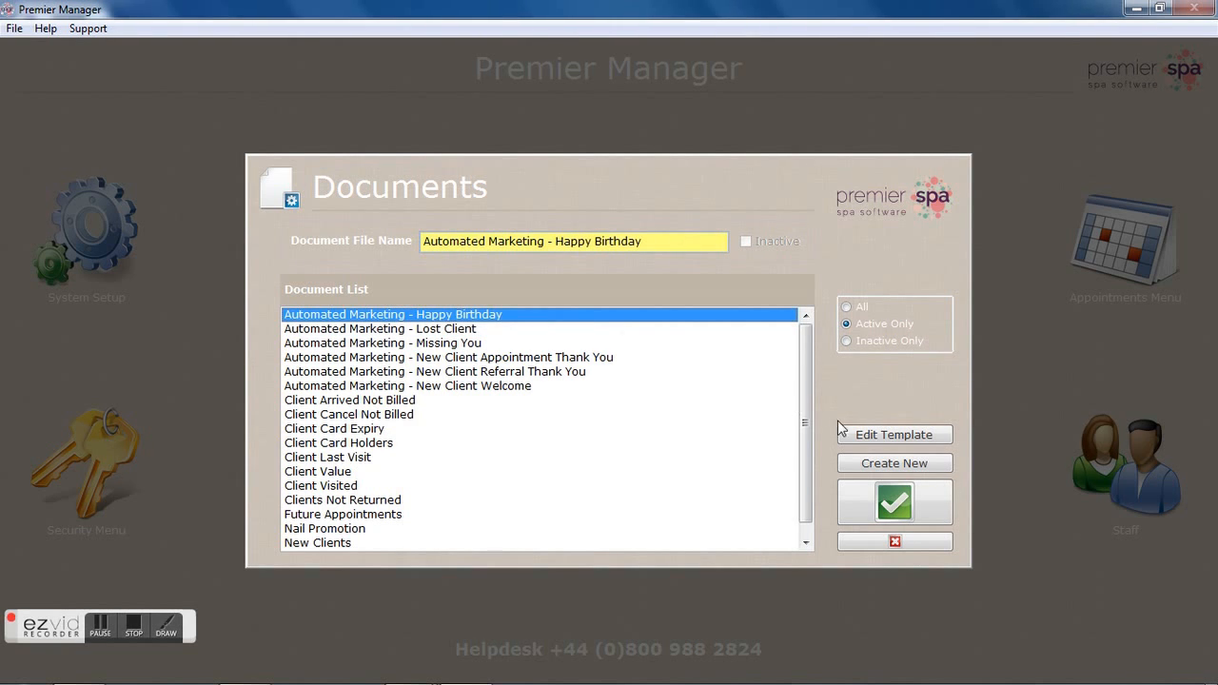
click(868, 437)
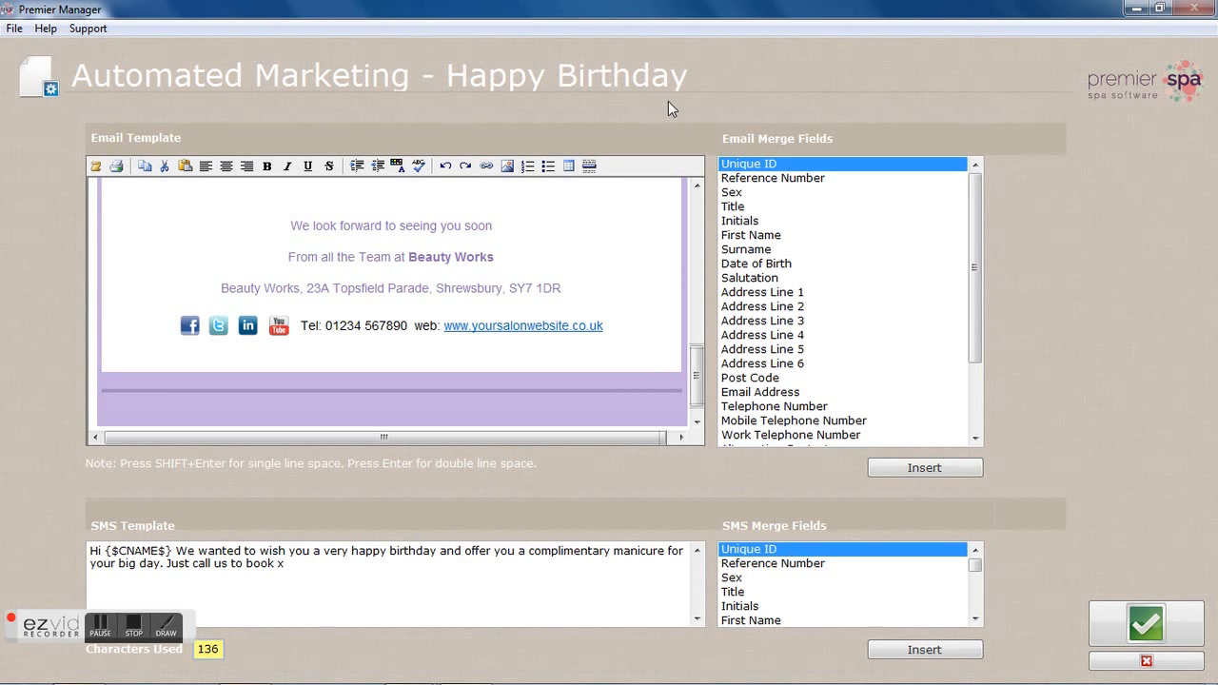
Examine the salon name heading and the banner image at the start of the Happy Birthday email template
drag(698, 378, 696, 215)
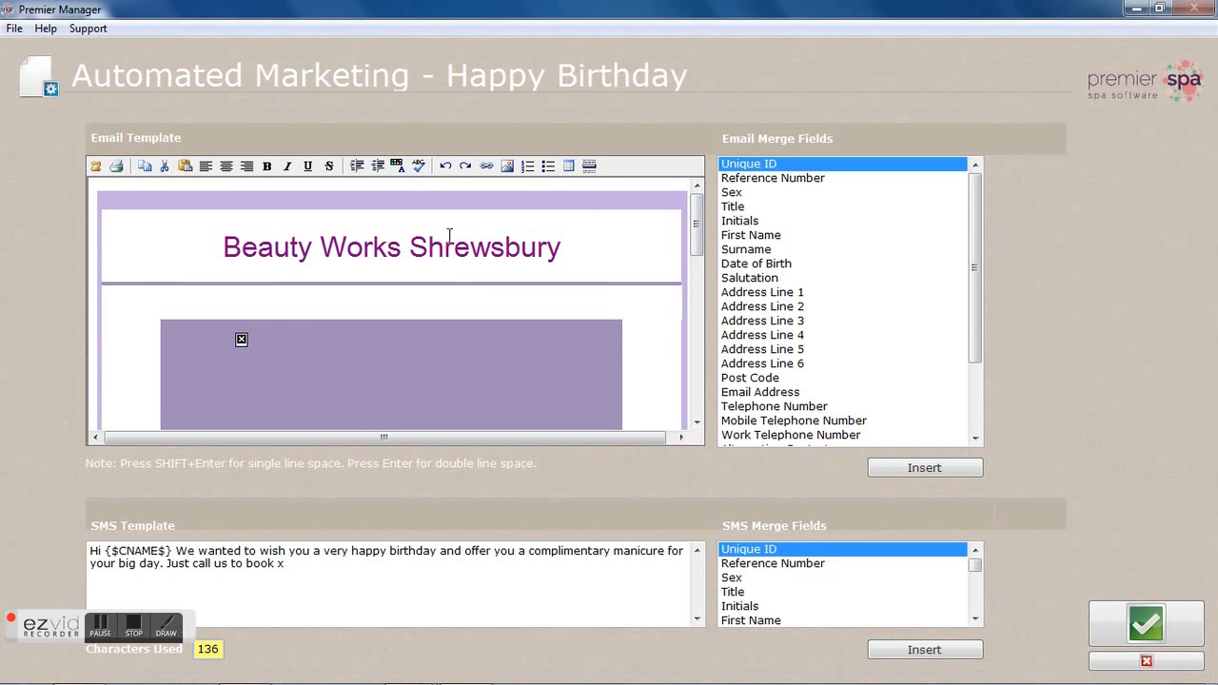
click(222, 246)
scroll(696, 241, down, 3)
click(479, 280)
scroll(693, 280, down, 1)
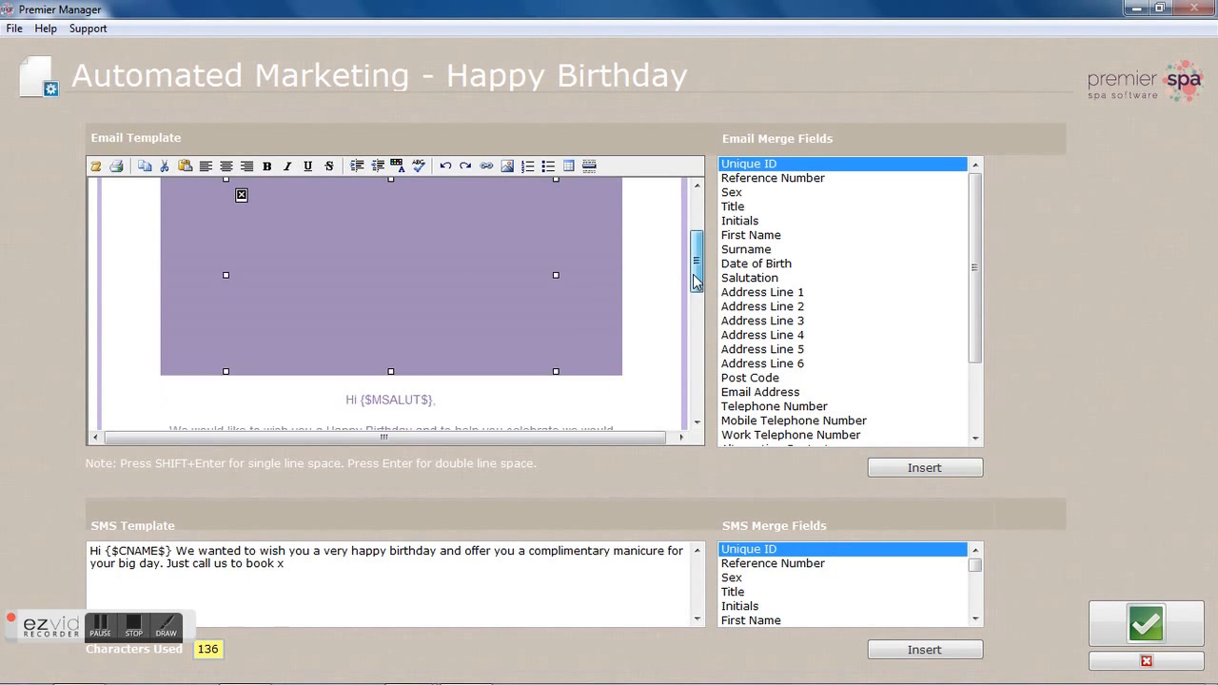
Examine the email template's {$MSALUT$} greeting, the birthday offer text and the closing contact details
scroll(696, 280, down, 3)
click(346, 305)
click(356, 304)
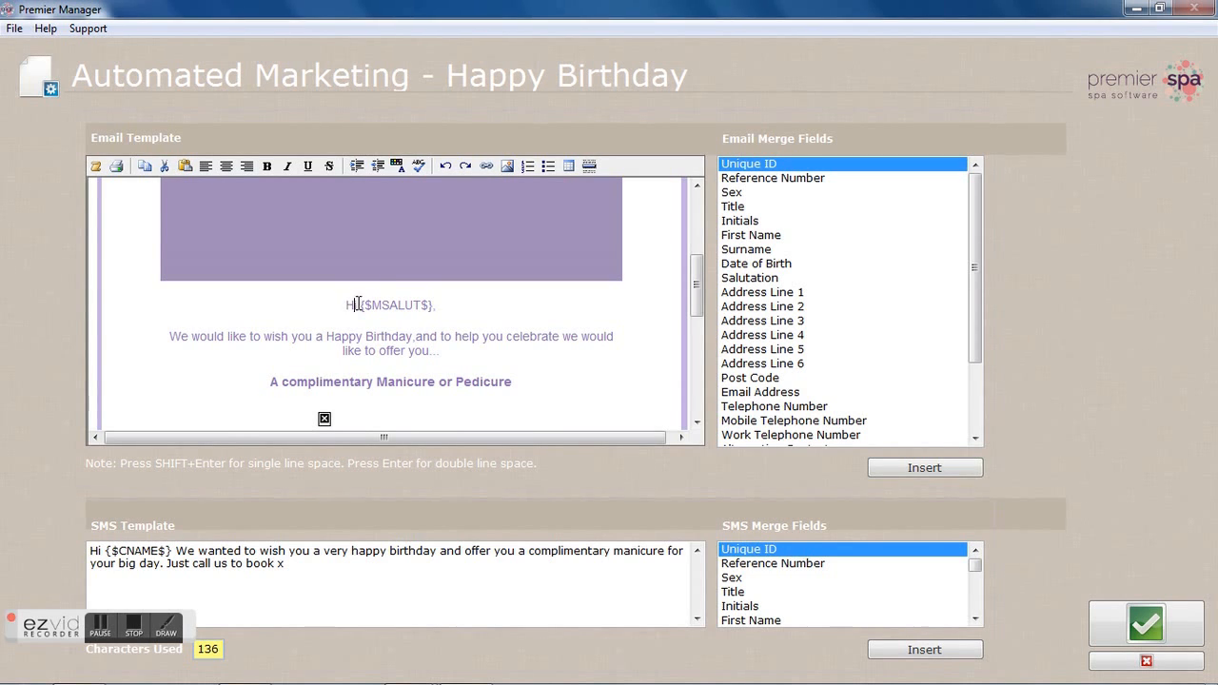
click(435, 304)
key(BackSpace)
click(207, 335)
click(216, 335)
drag(692, 276, 695, 356)
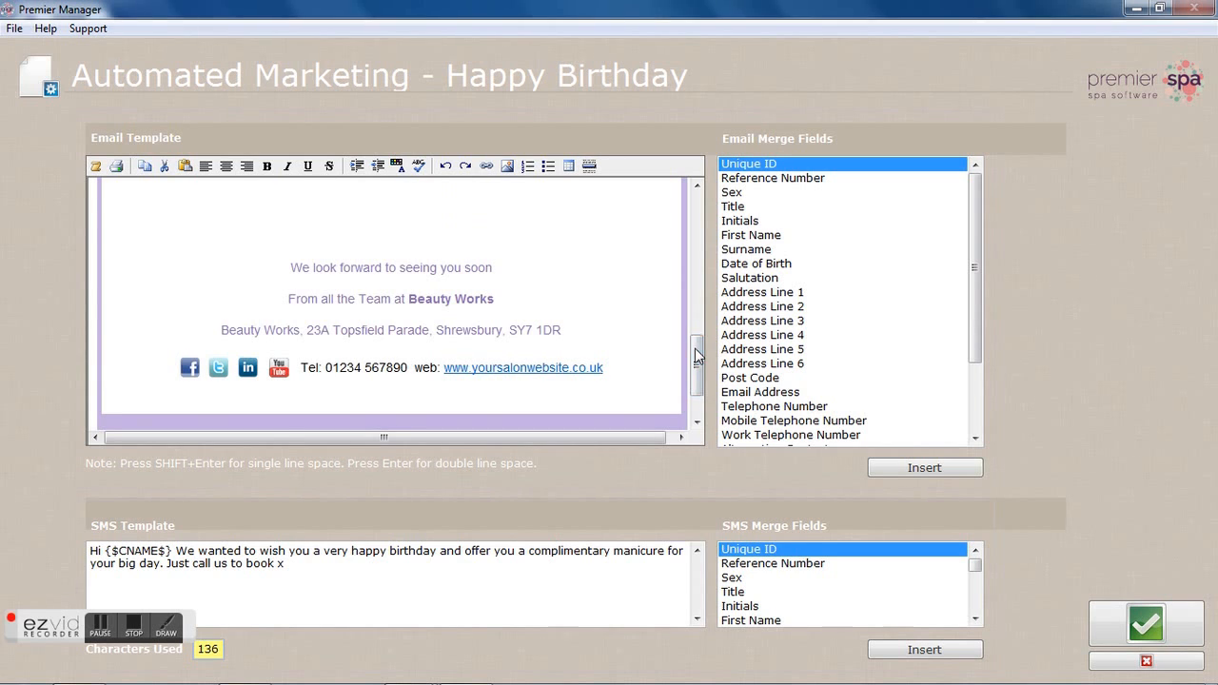
Look through the email merge fields from Reference Number to Surname, including Title and First Name
click(788, 178)
click(767, 192)
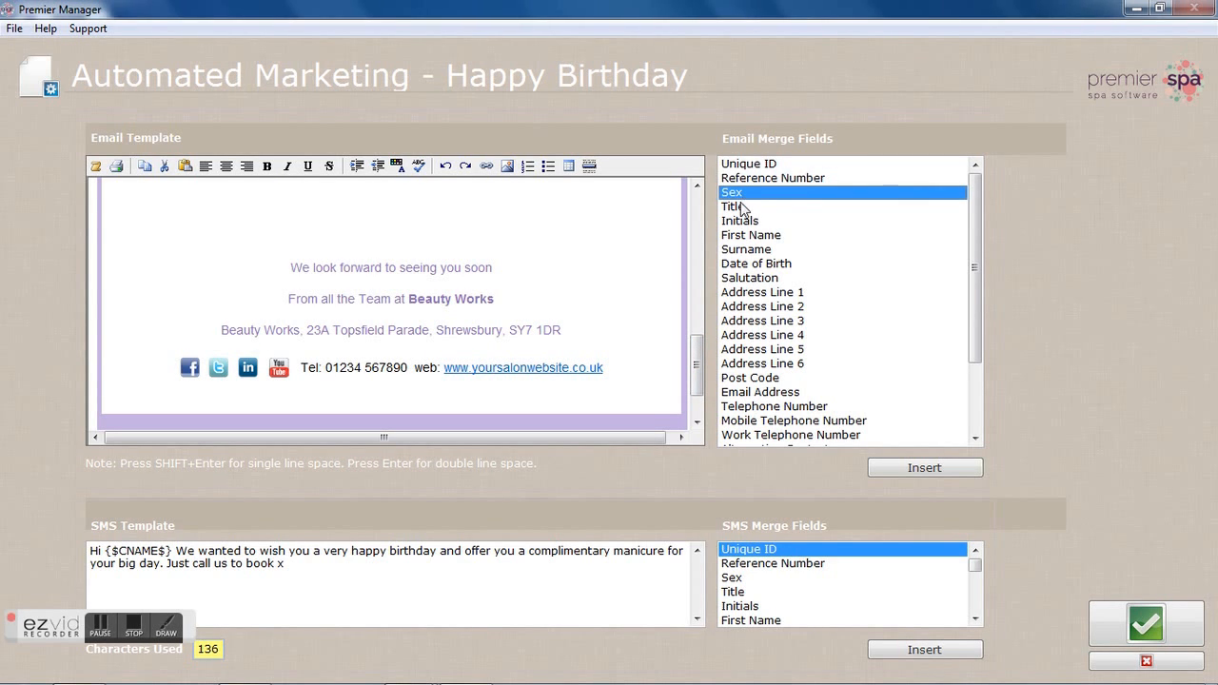
click(743, 208)
click(745, 221)
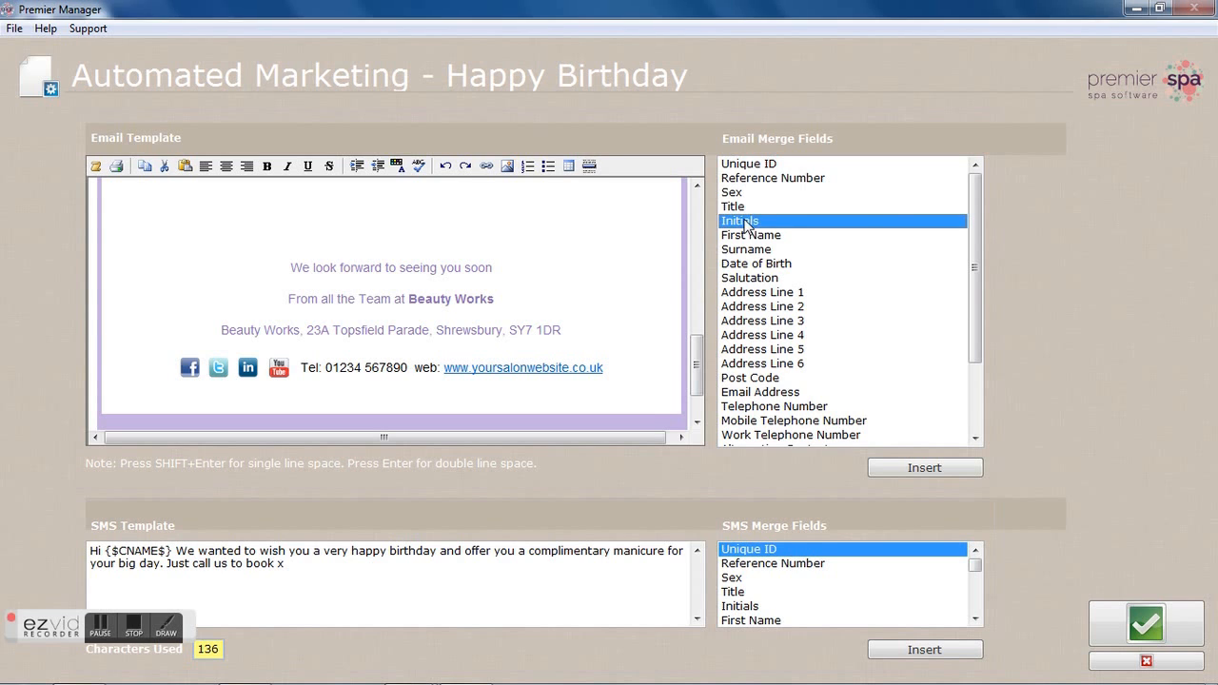
click(747, 236)
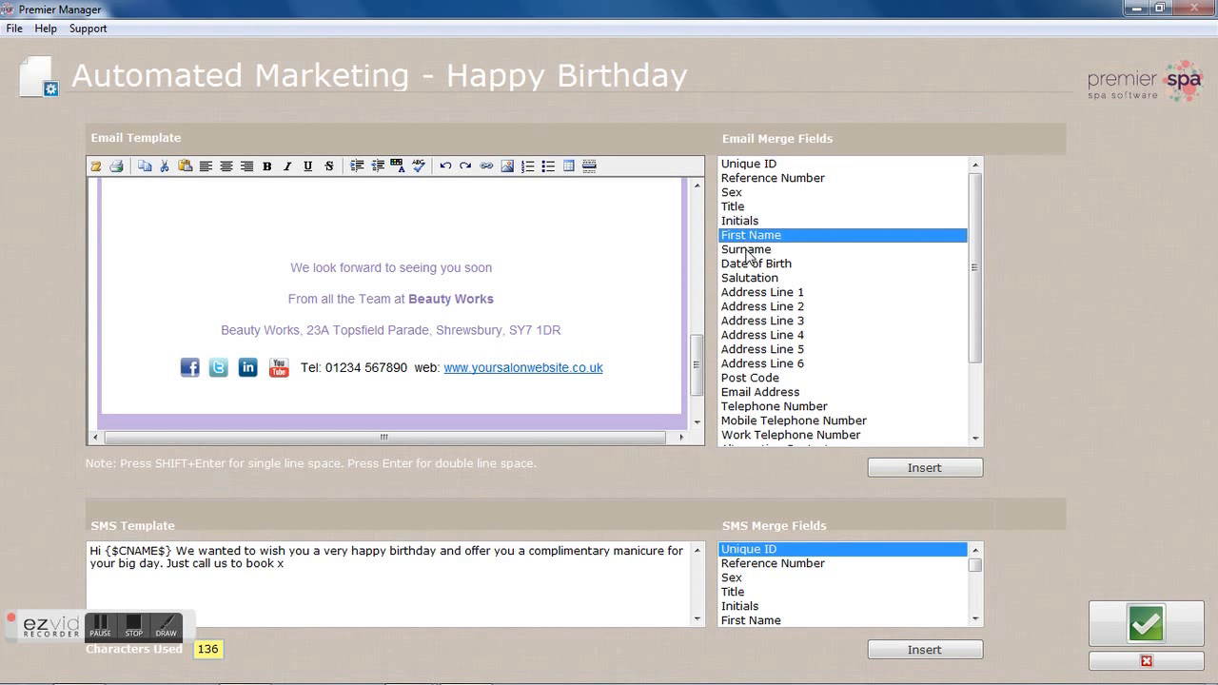
click(751, 253)
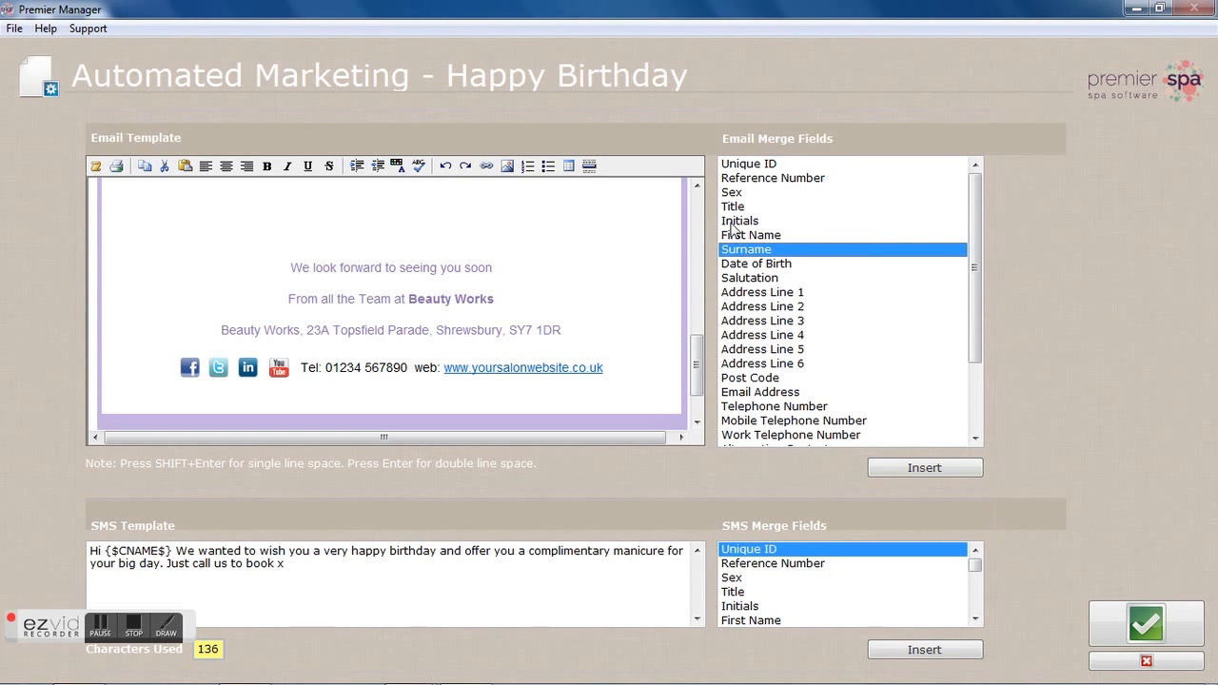
click(731, 207)
click(731, 237)
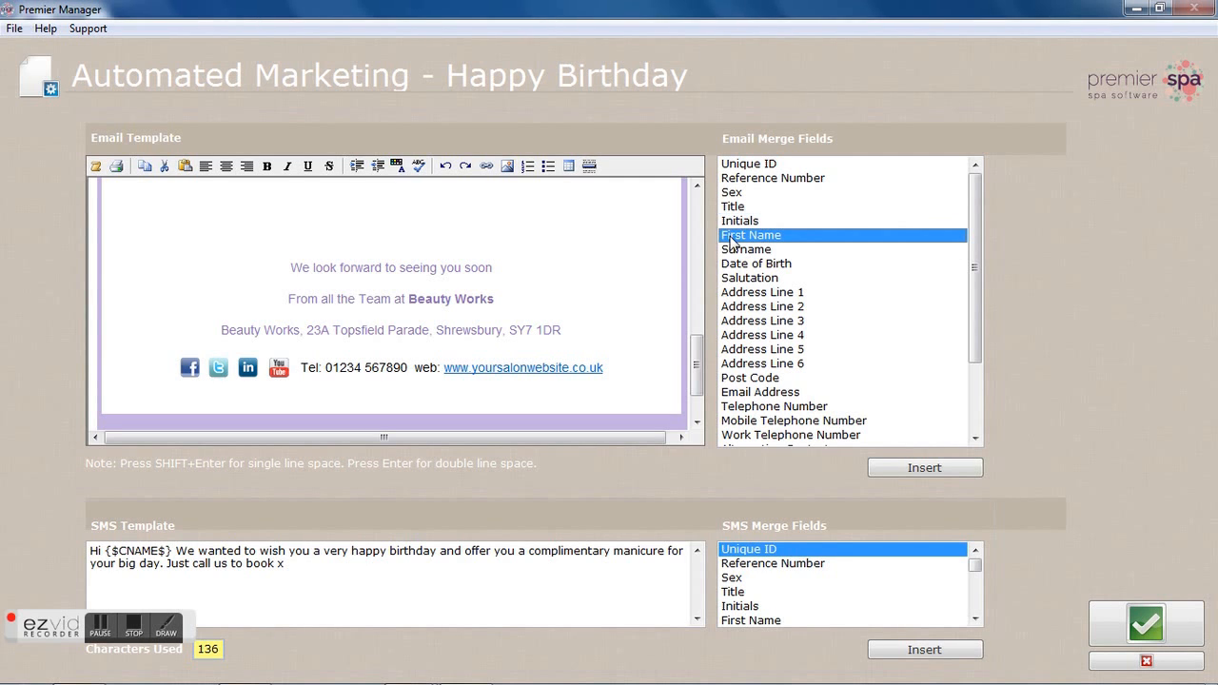
click(737, 253)
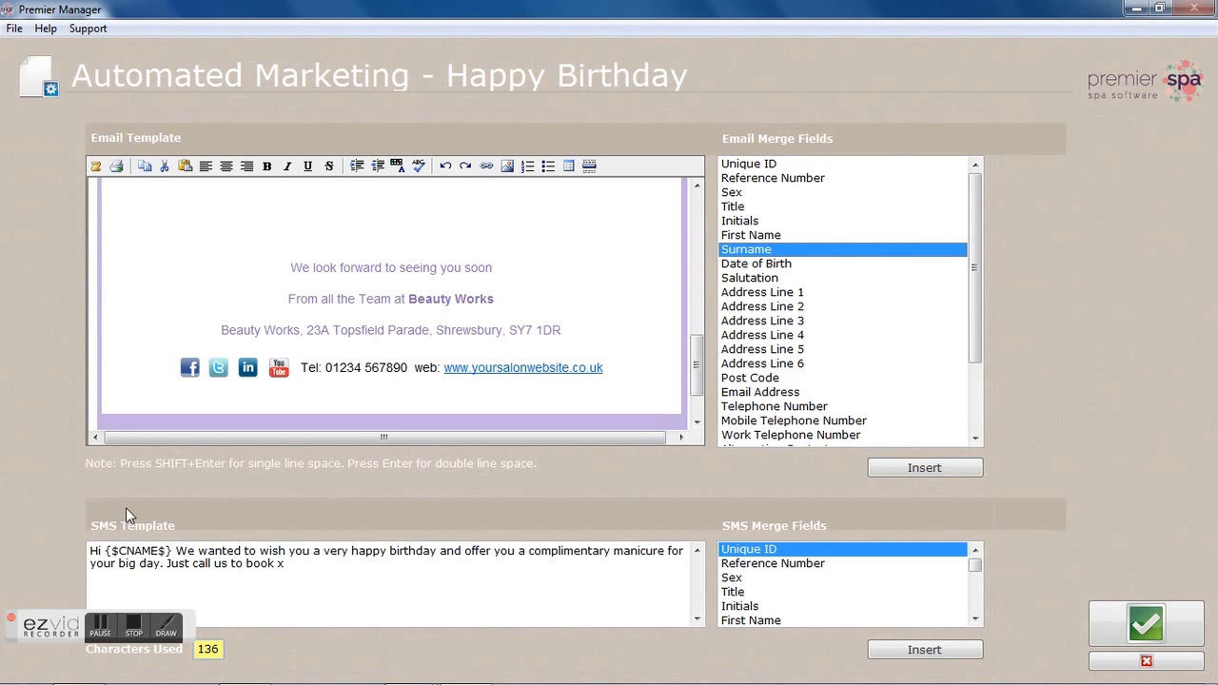
Check the SMS template's {$CNAME$} placeholder against the First Name SMS merge field, and close the template without saving
click(105, 551)
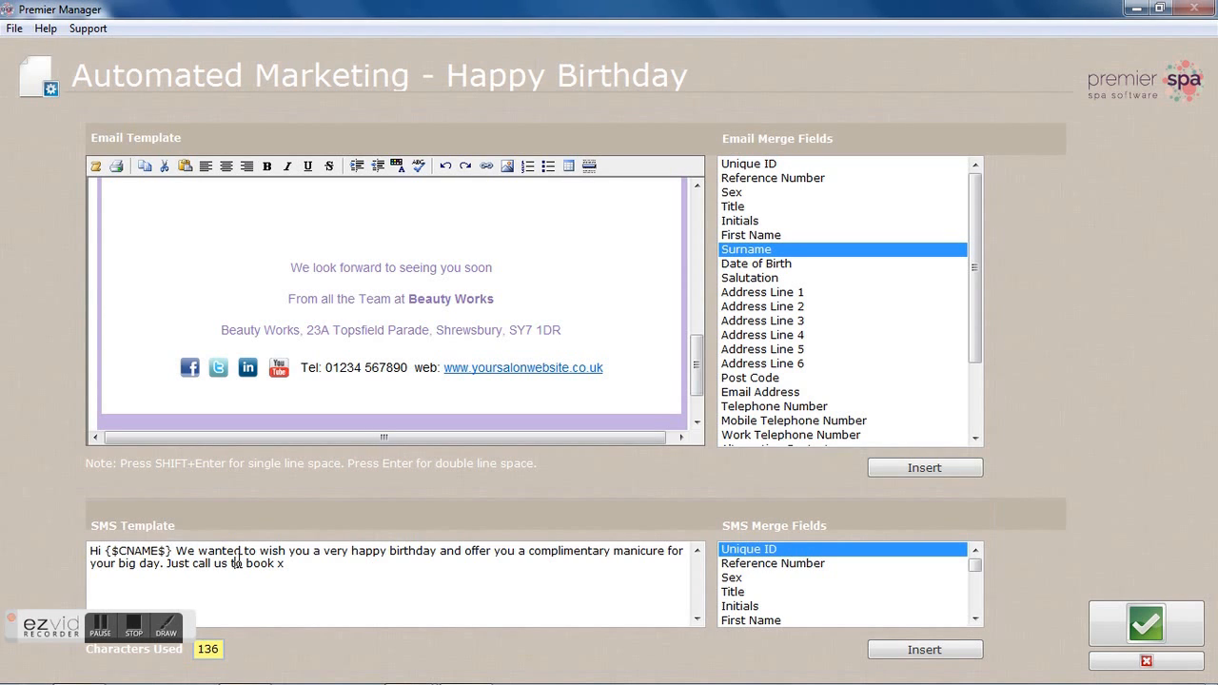
drag(173, 551, 106, 550)
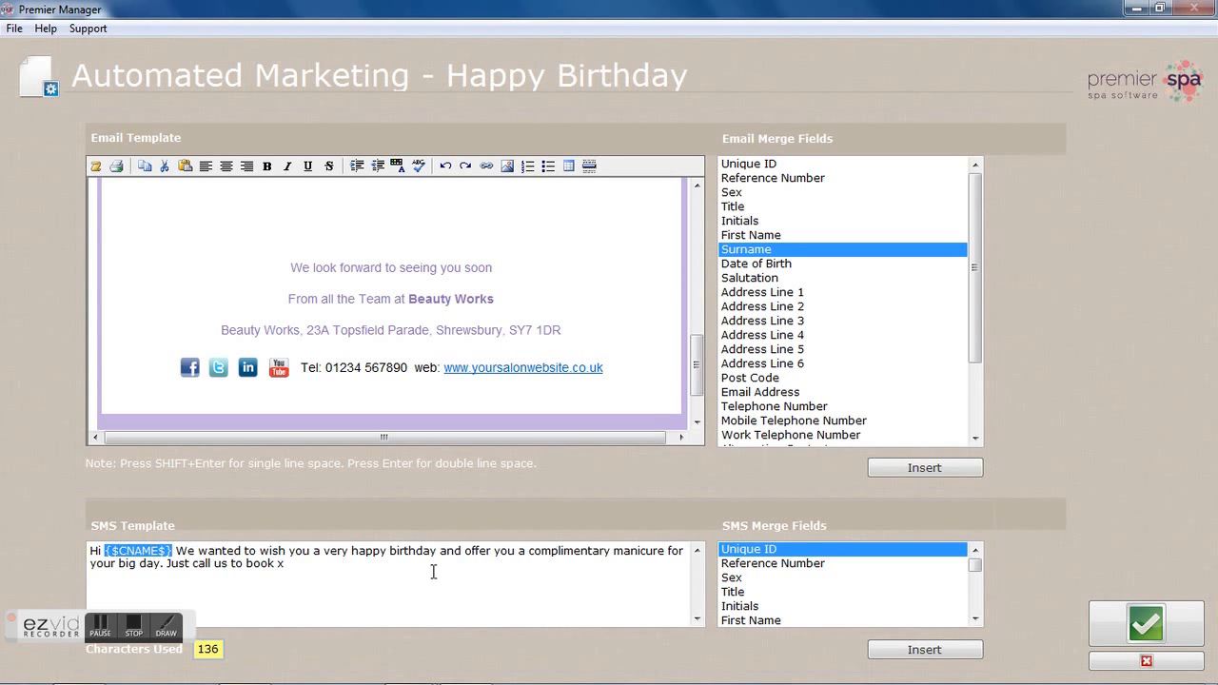
click(731, 609)
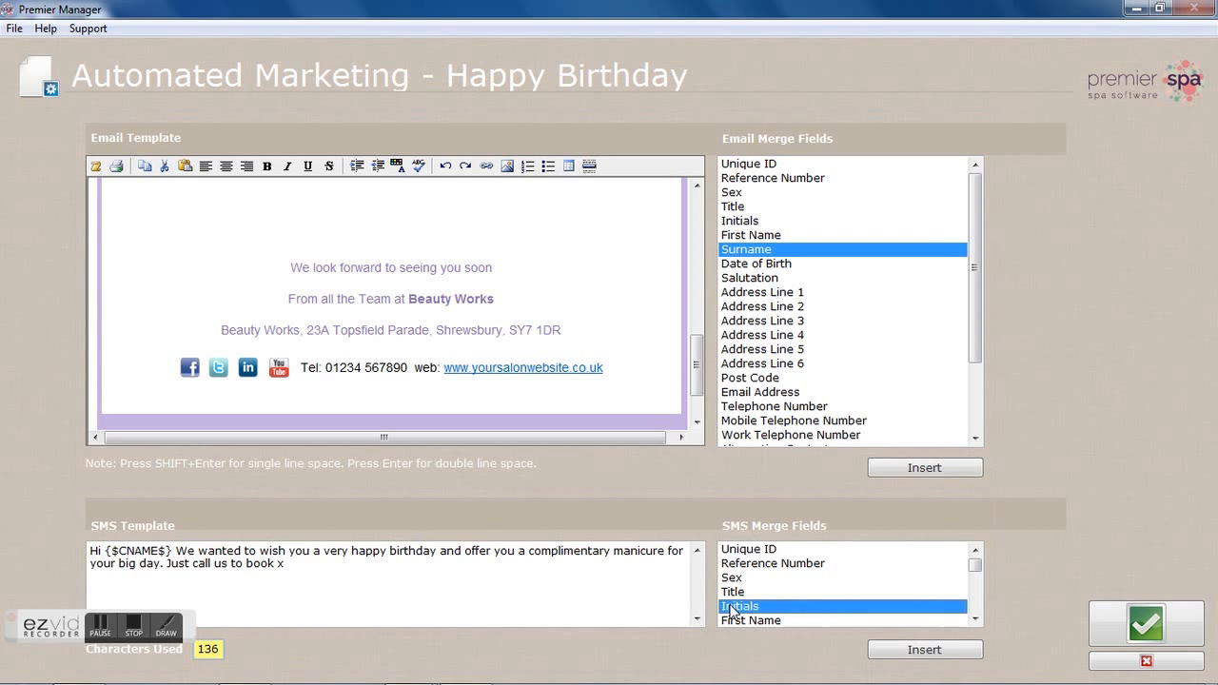
click(736, 619)
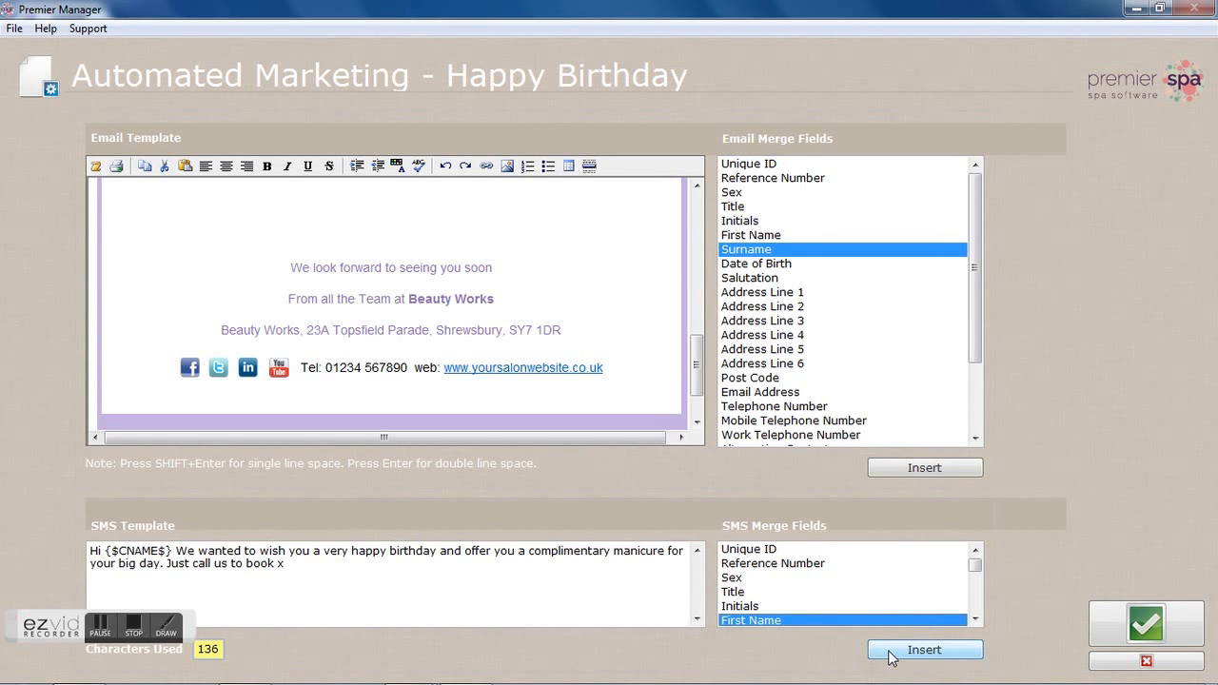
click(1120, 666)
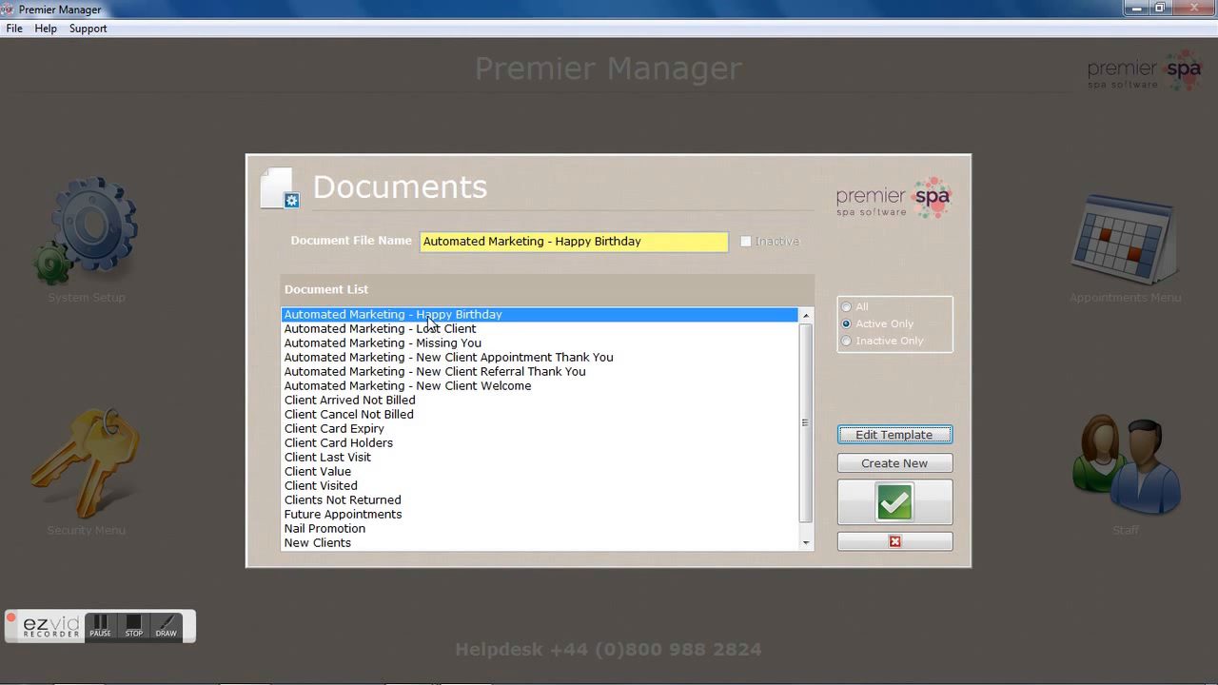
Review the other automated marketing documents that can be edited the same way: Lost Client, Missing You, both Thank You documents and New Client Welcome
click(425, 329)
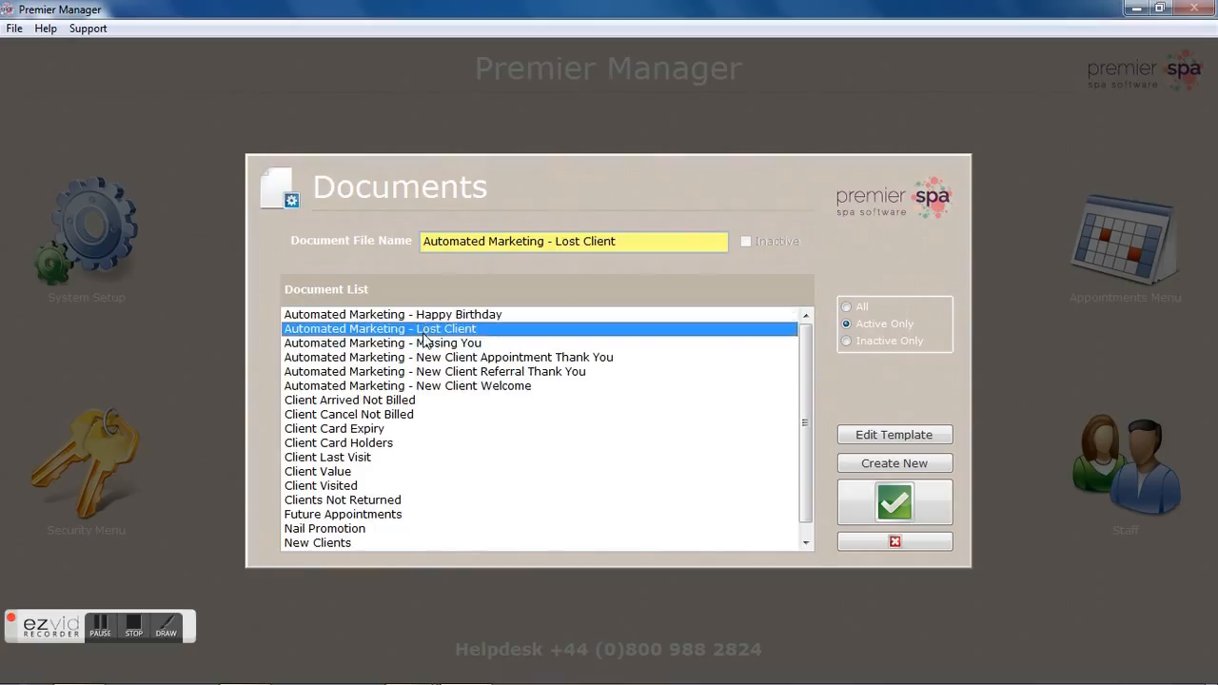
click(427, 344)
click(424, 358)
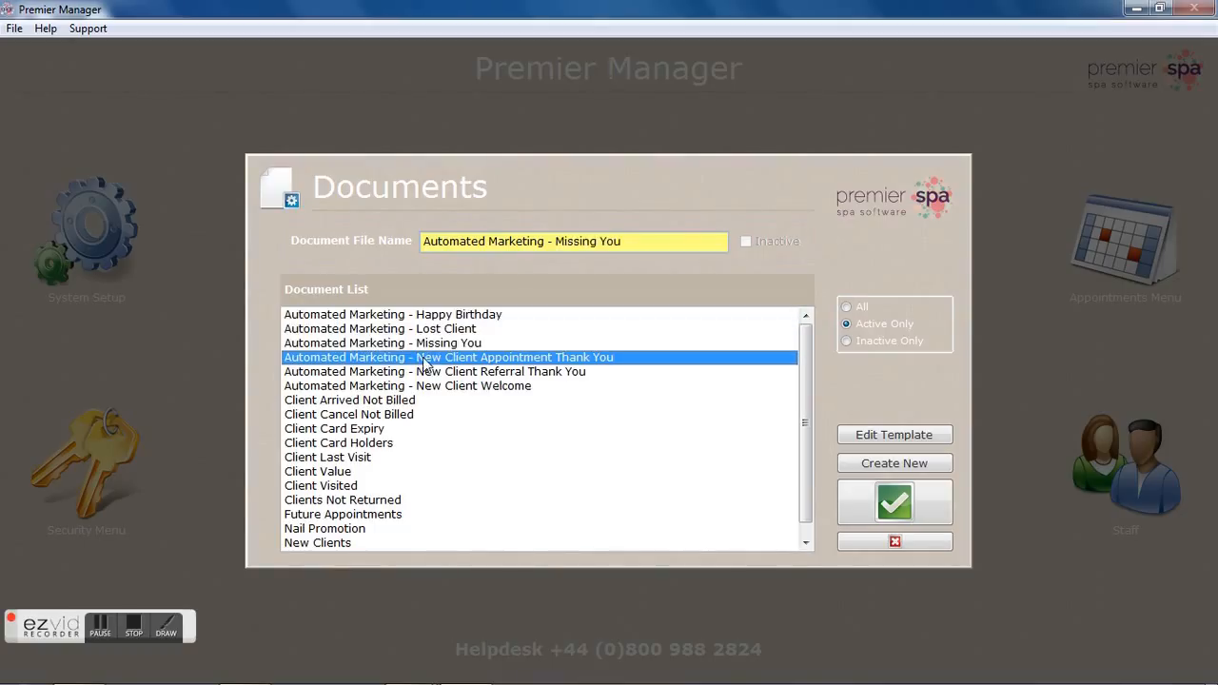
click(427, 372)
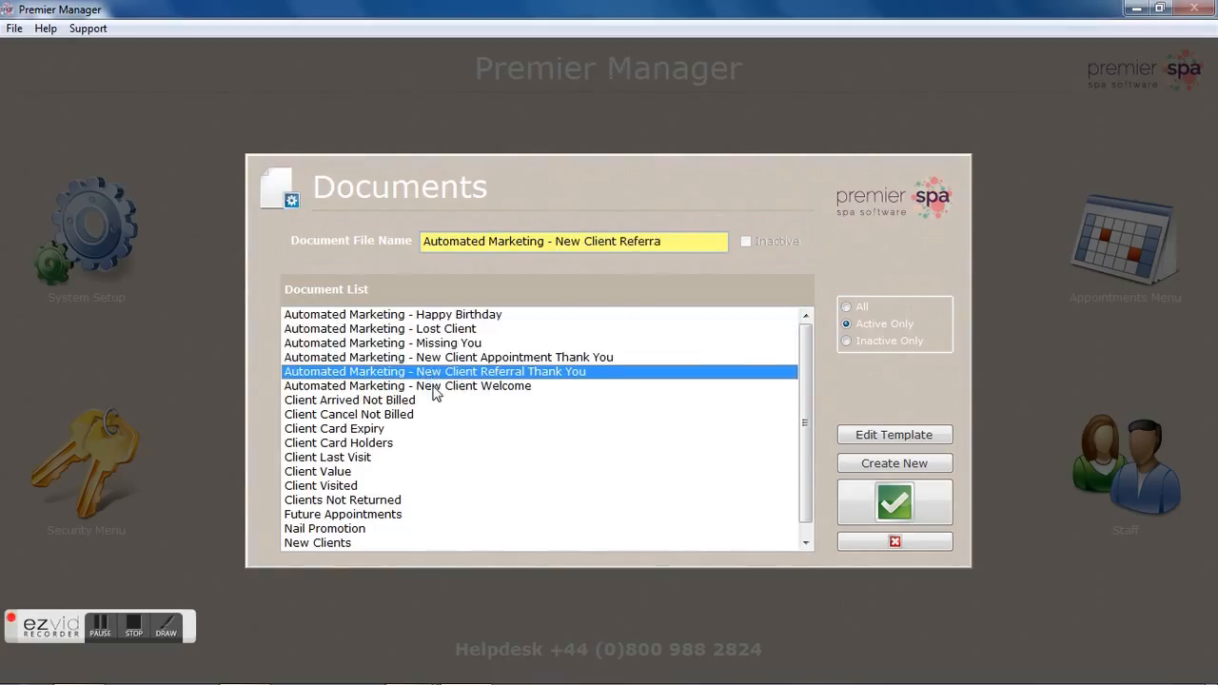
click(433, 387)
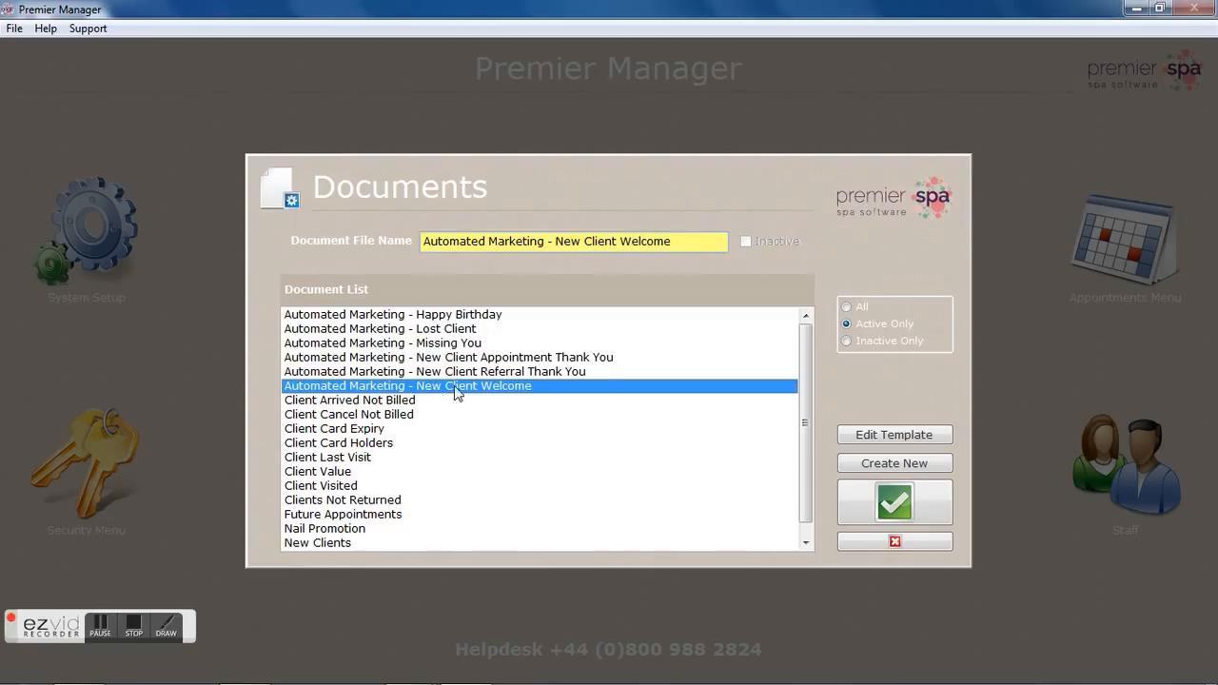
Close the document list and open the Premier Spa Configuration from the system setup
click(860, 542)
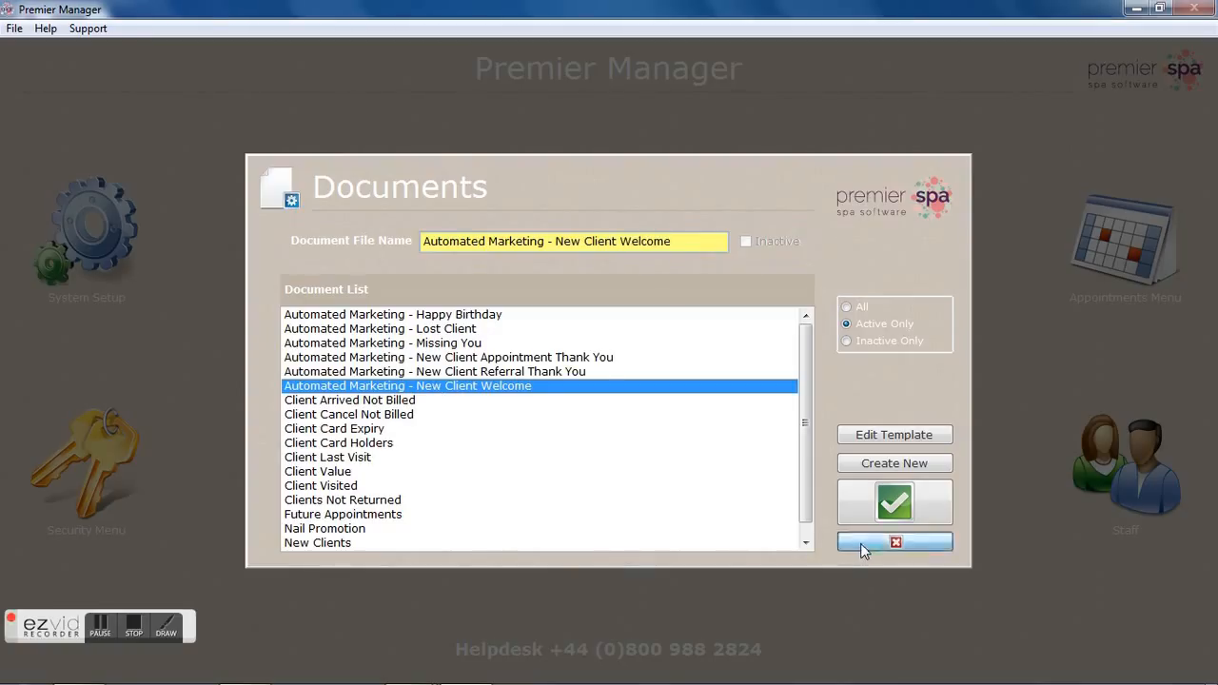
click(768, 417)
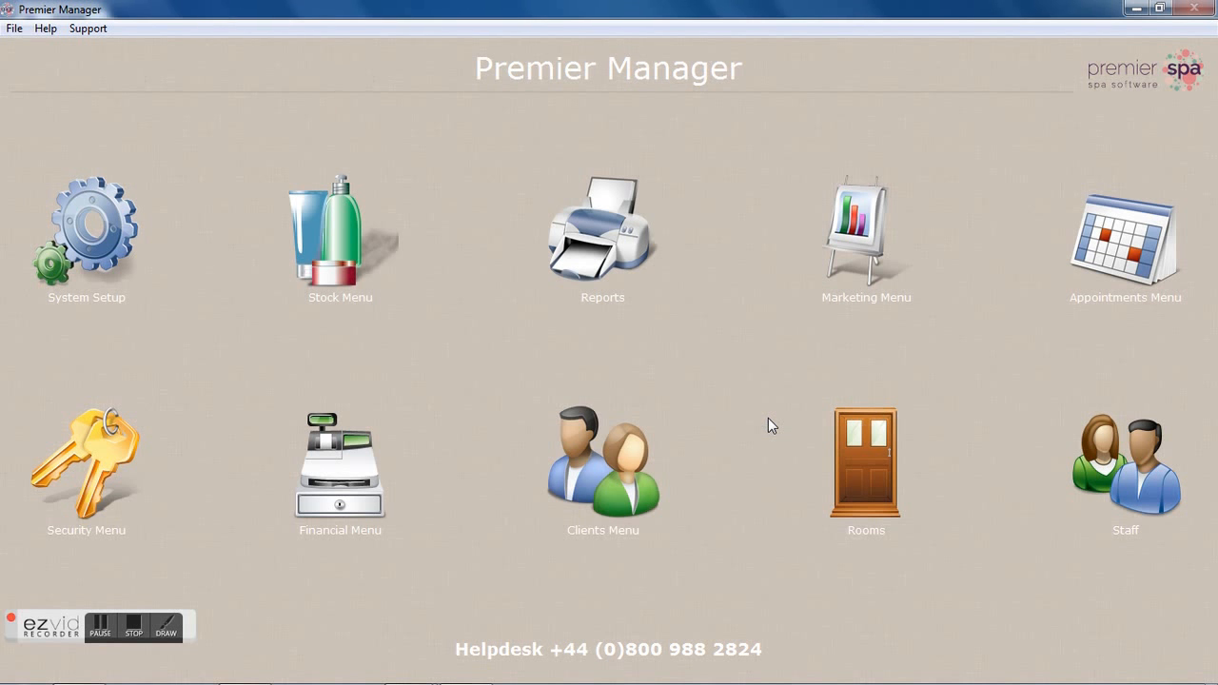
click(92, 267)
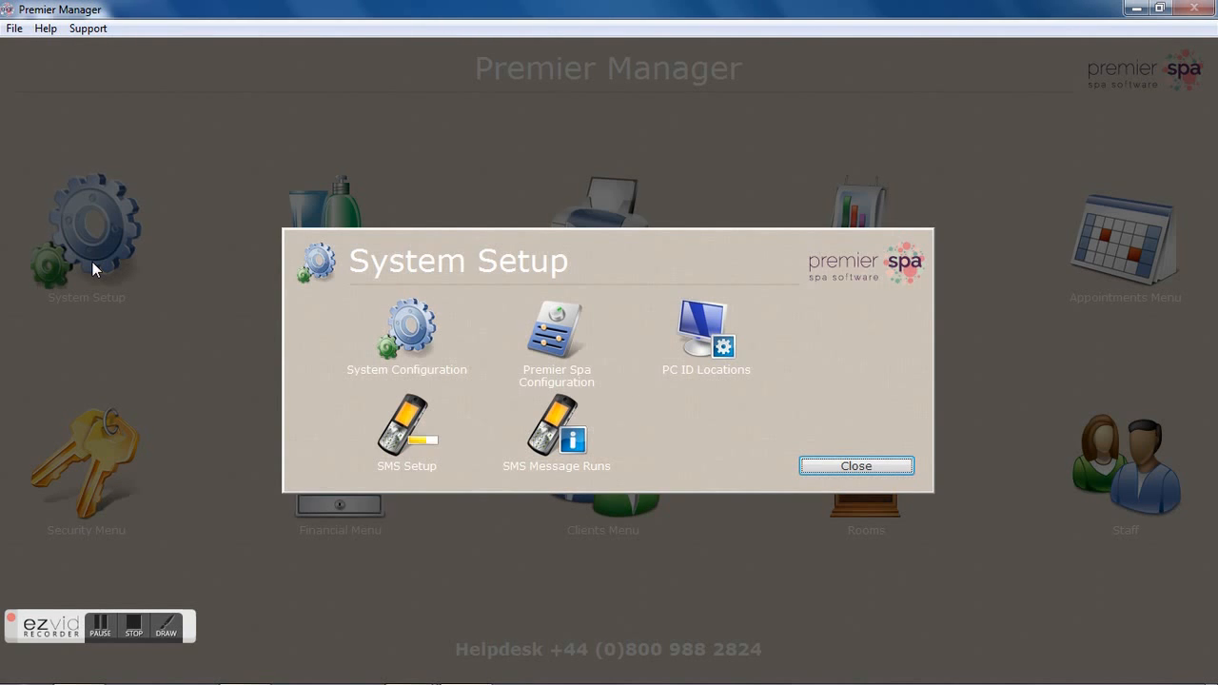
click(554, 333)
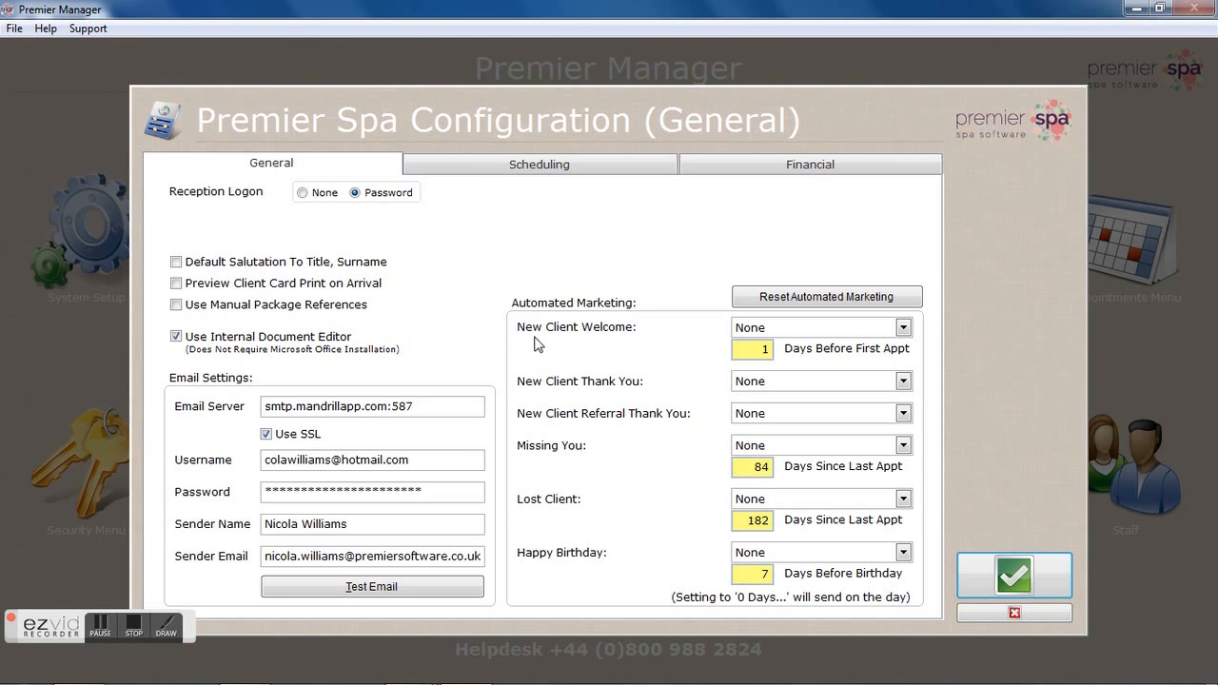
Switch the Use Internal Document Editor option off and back on in the general configuration
click(177, 337)
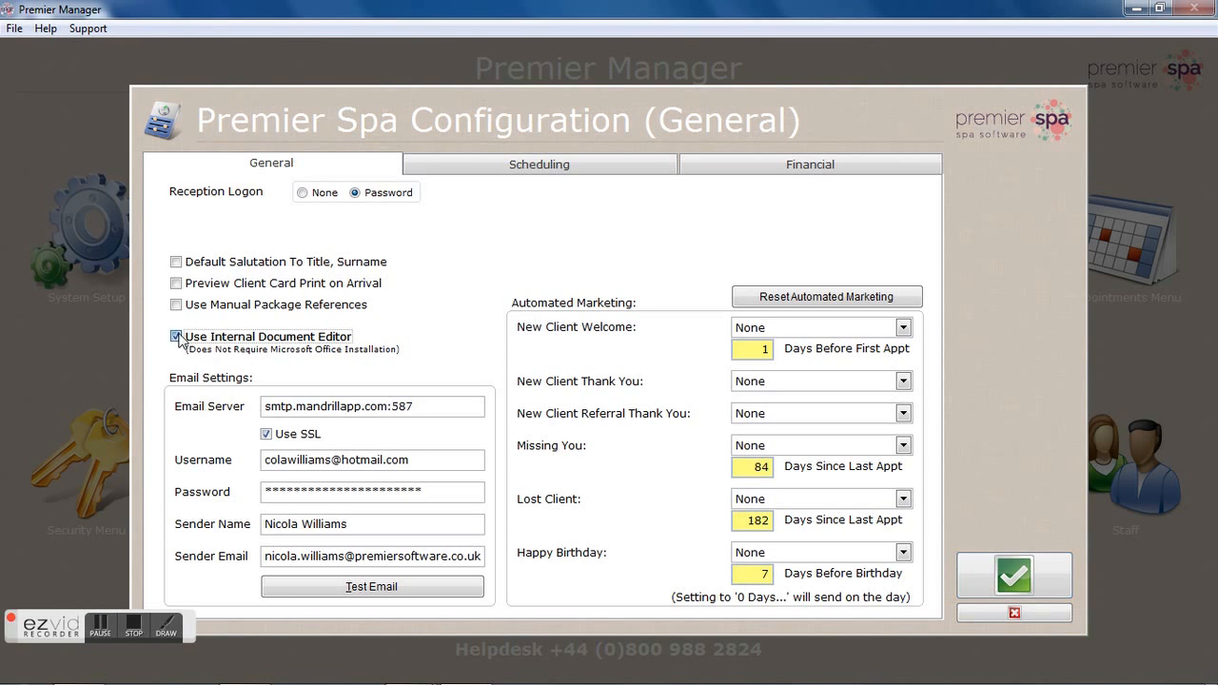
click(177, 337)
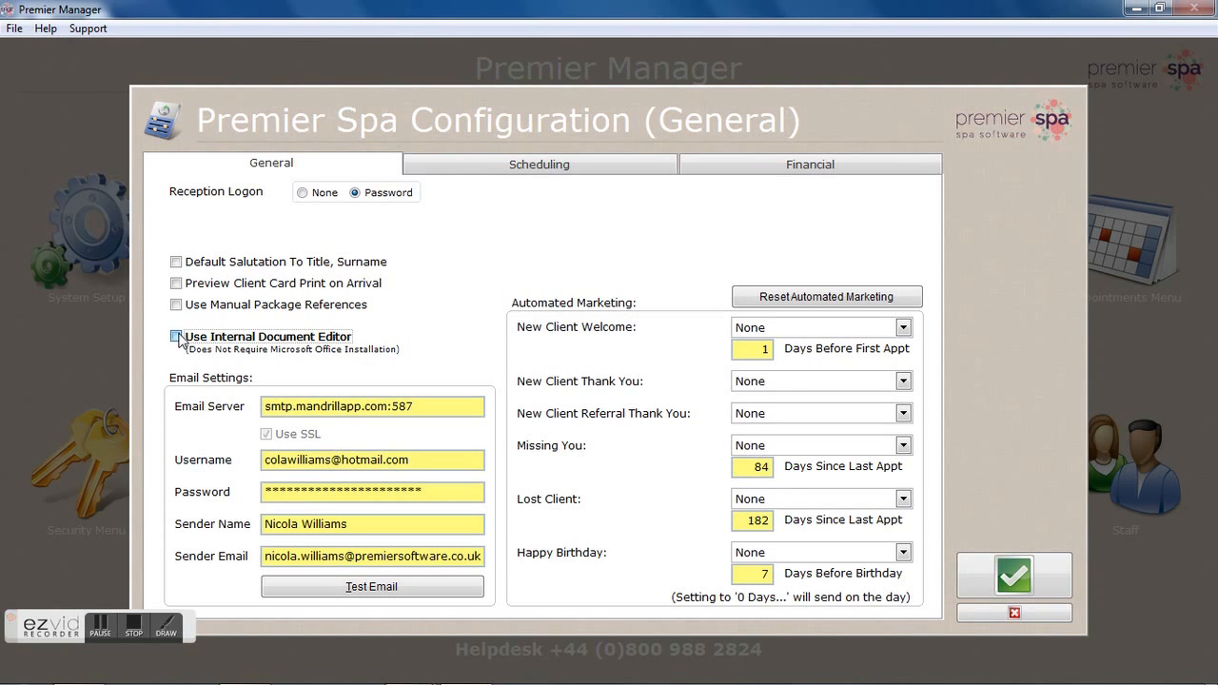
click(268, 407)
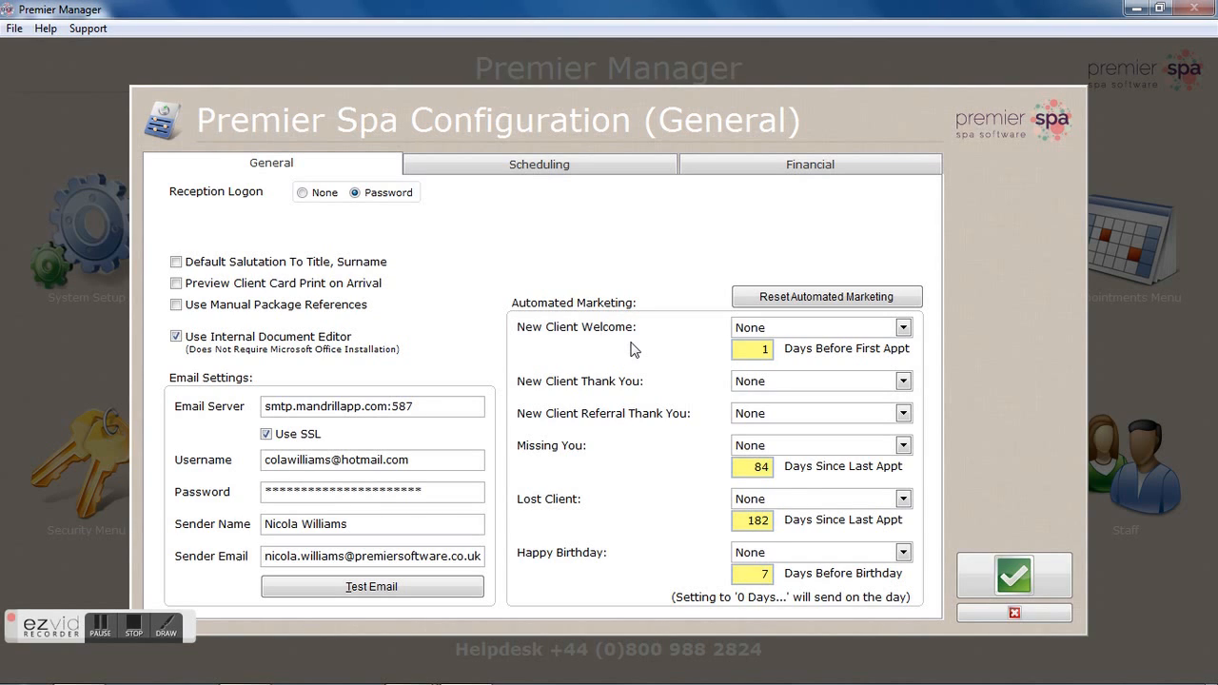
Try the Send Email Then SMS, Send Email Only and Send SMS Only options for New Client Welcome
click(903, 328)
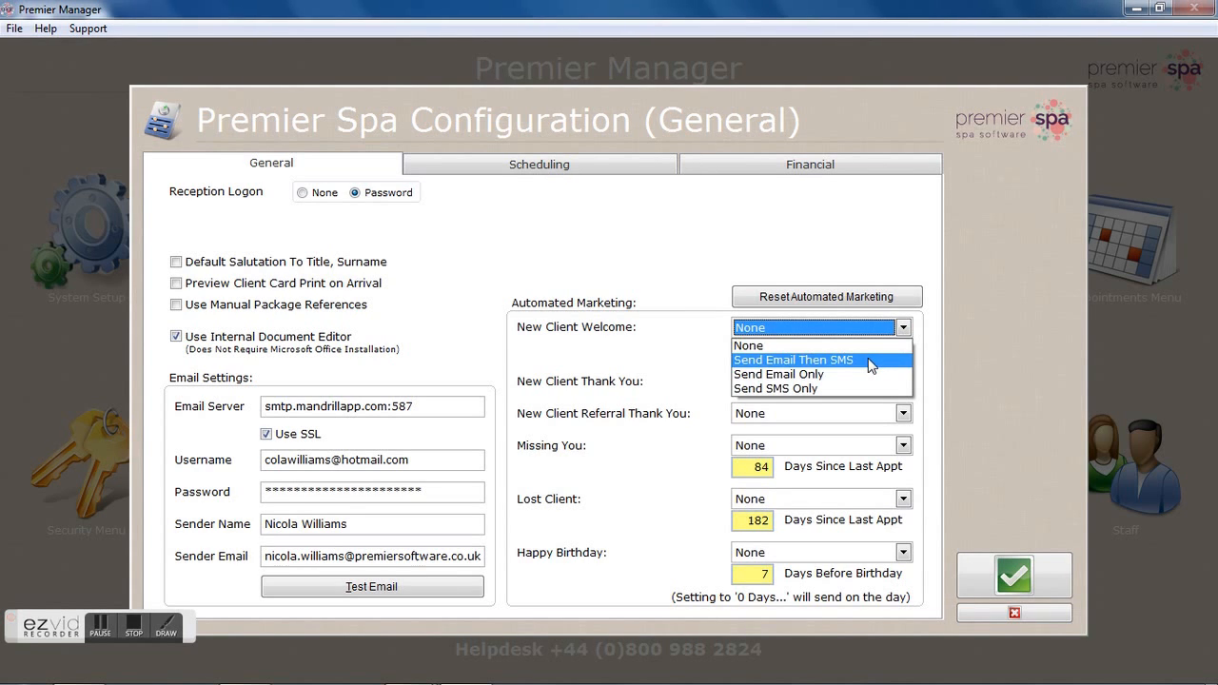
click(868, 359)
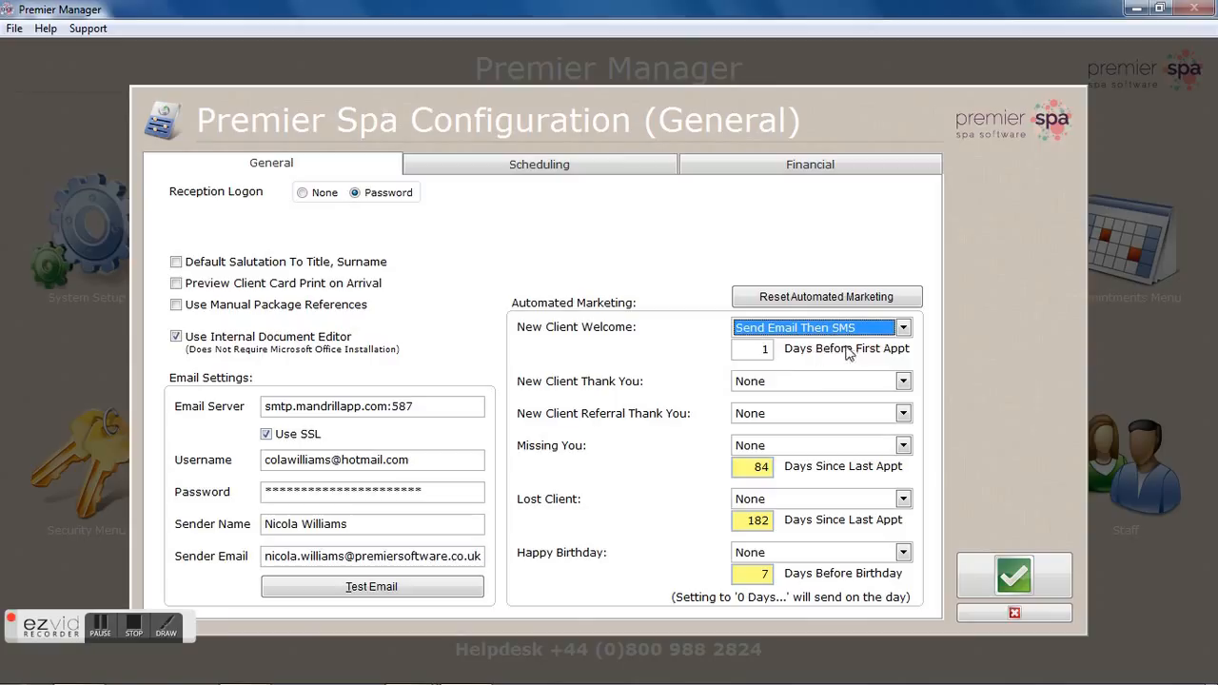
click(902, 328)
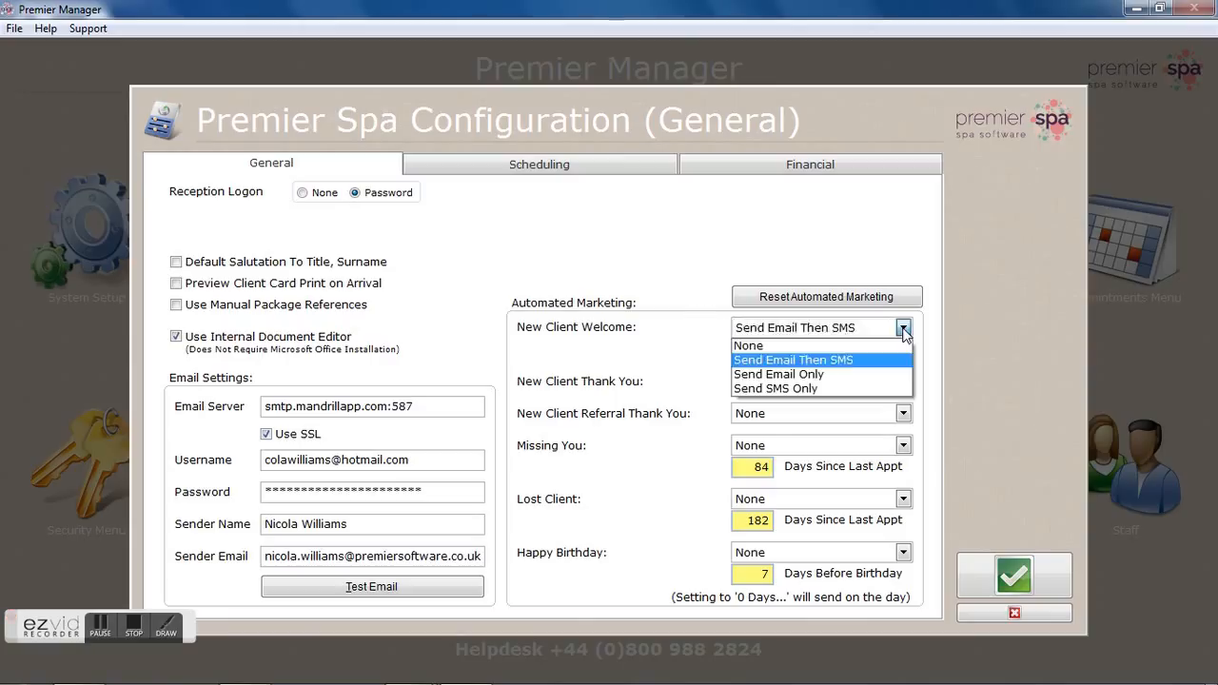
click(894, 375)
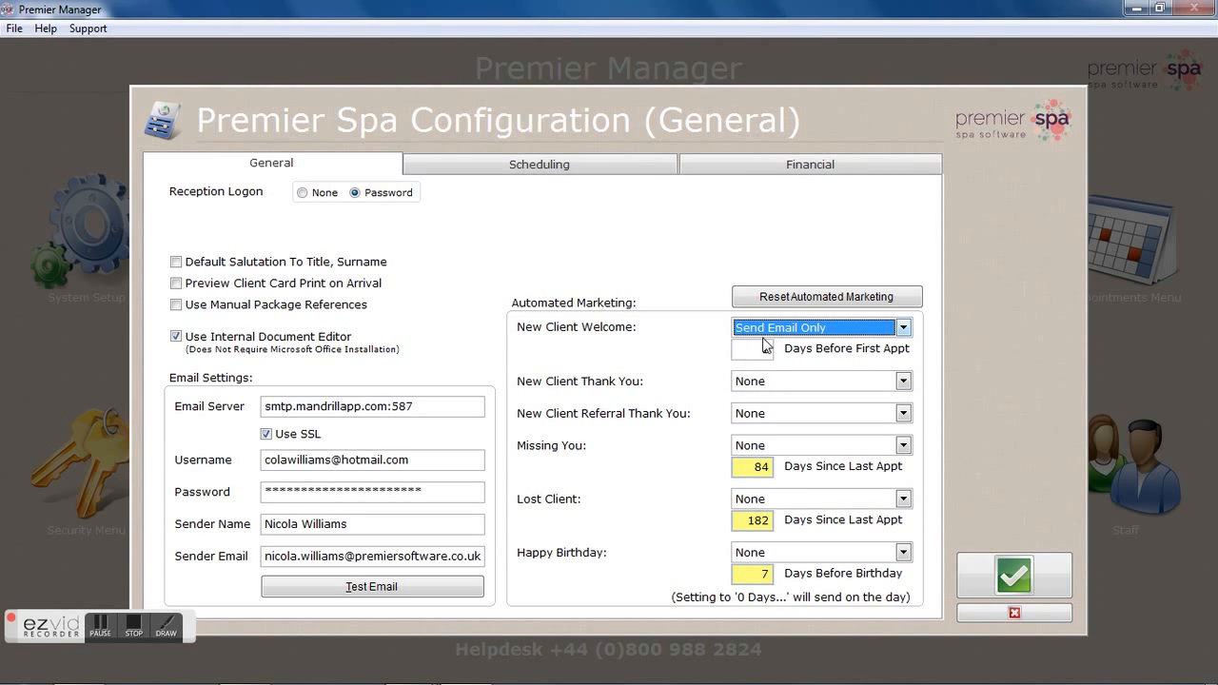
click(902, 330)
click(836, 388)
Set New Client Welcome to Send Email Only, 2 days before the first appointment
click(900, 331)
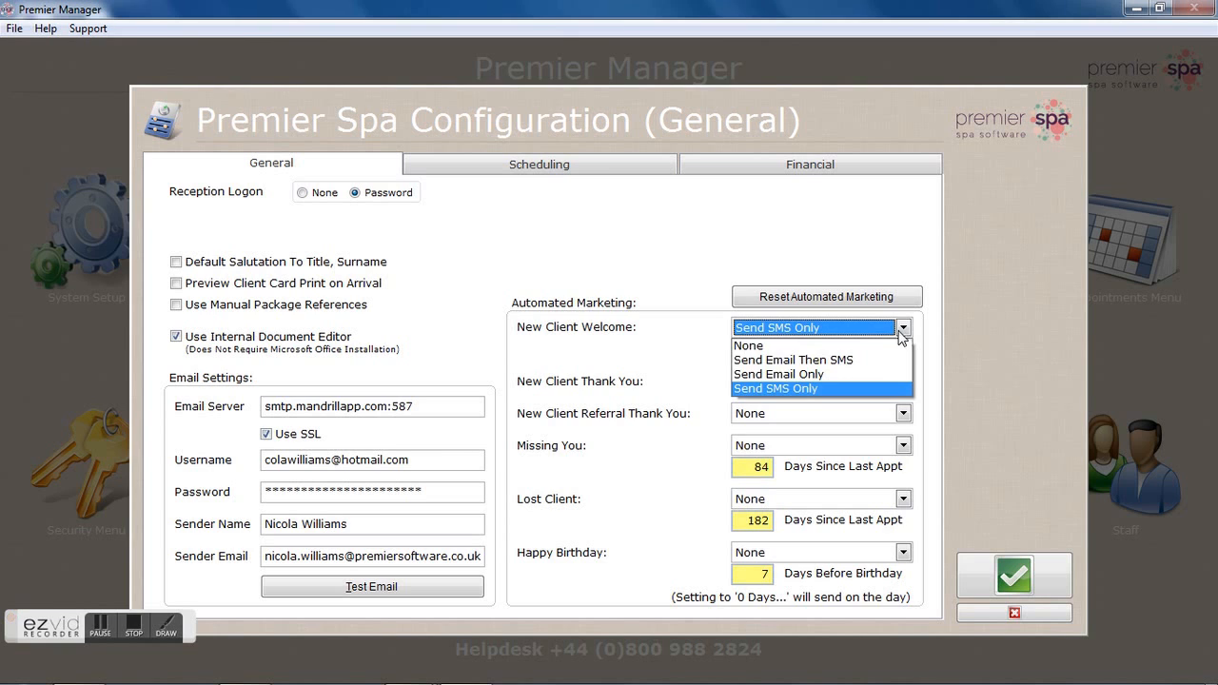
click(866, 379)
click(754, 349)
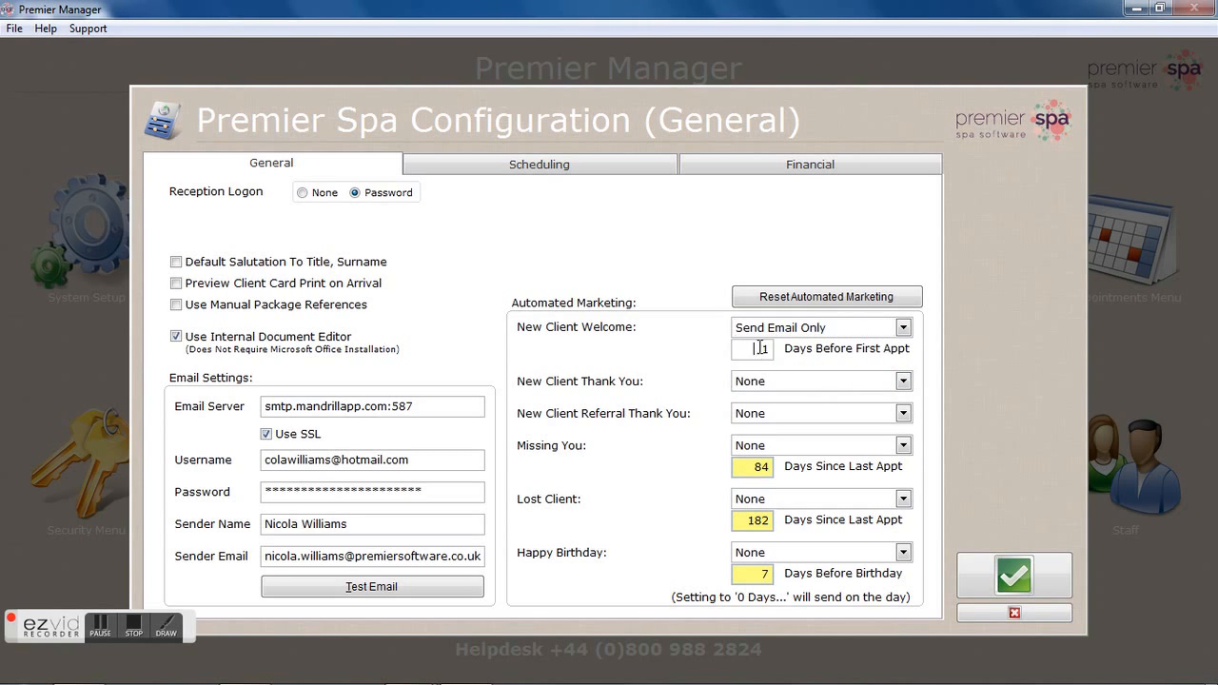
text(2)
Set New Client Thank You to Send Email Only, and switch New Client Referral Thank You to Send Email Only and back to None
click(786, 385)
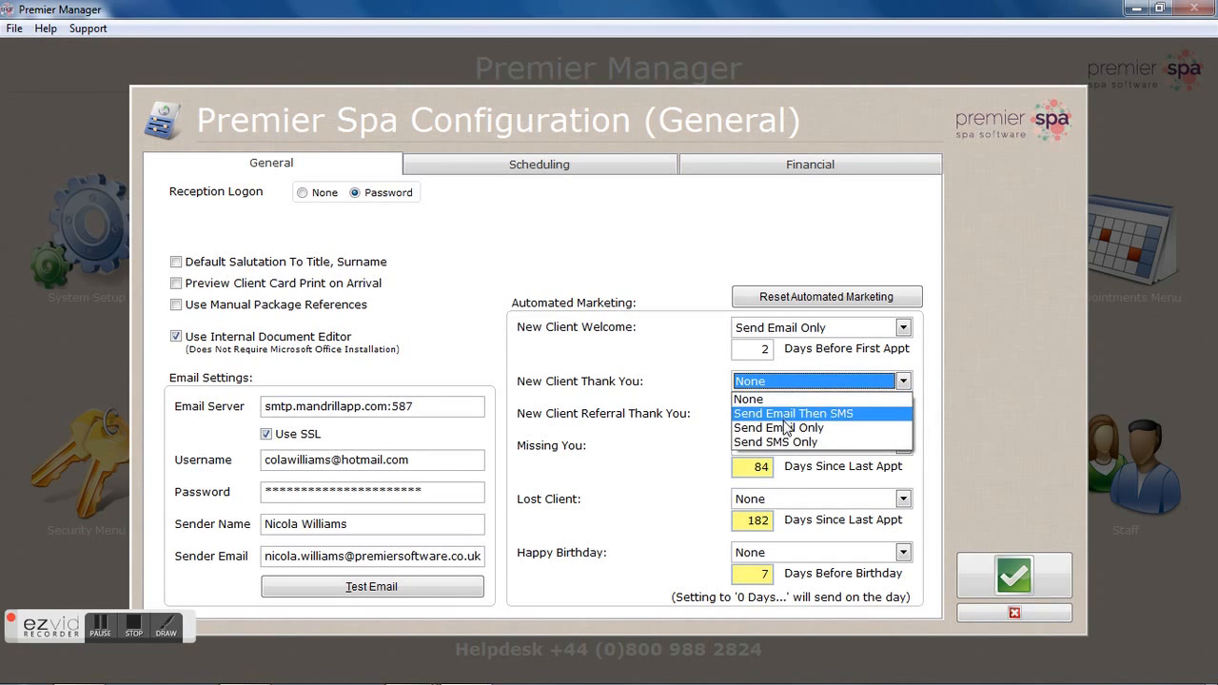
click(786, 429)
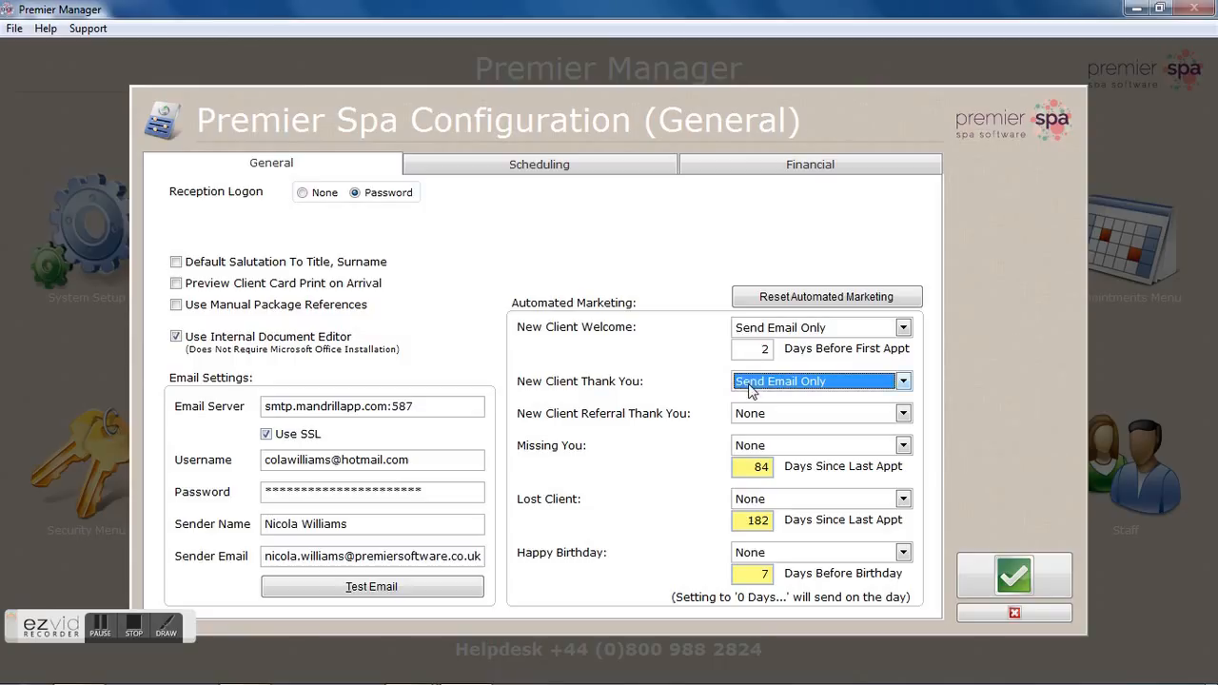
click(902, 414)
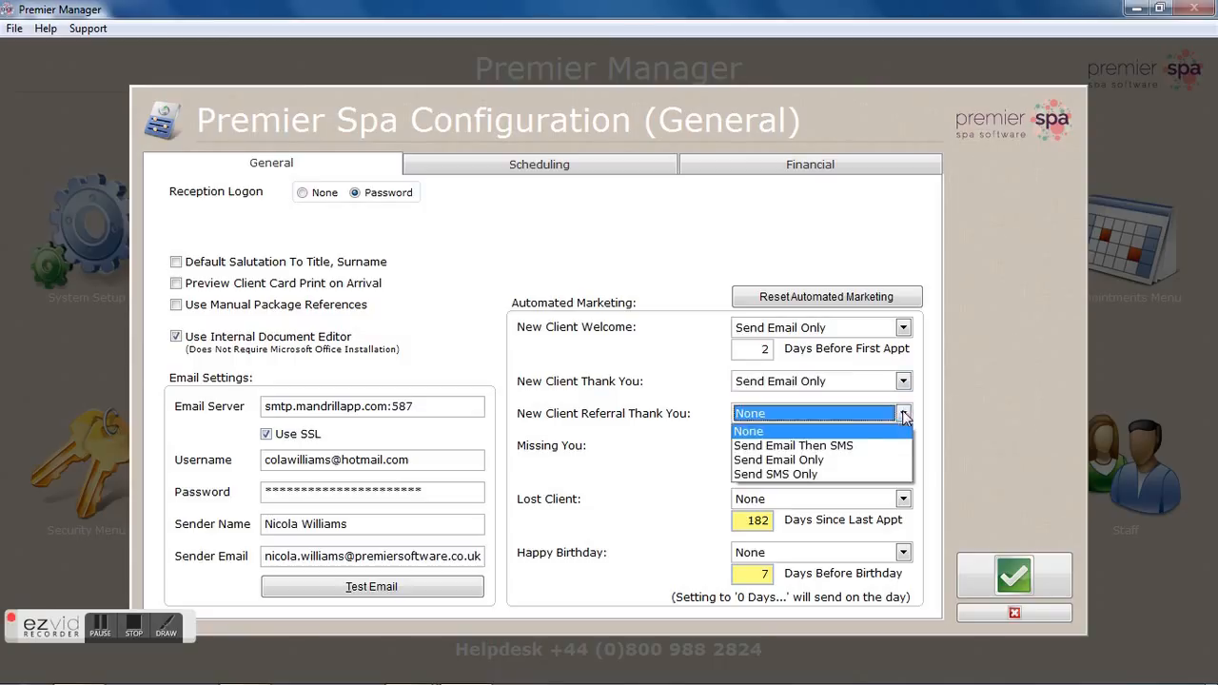
click(862, 463)
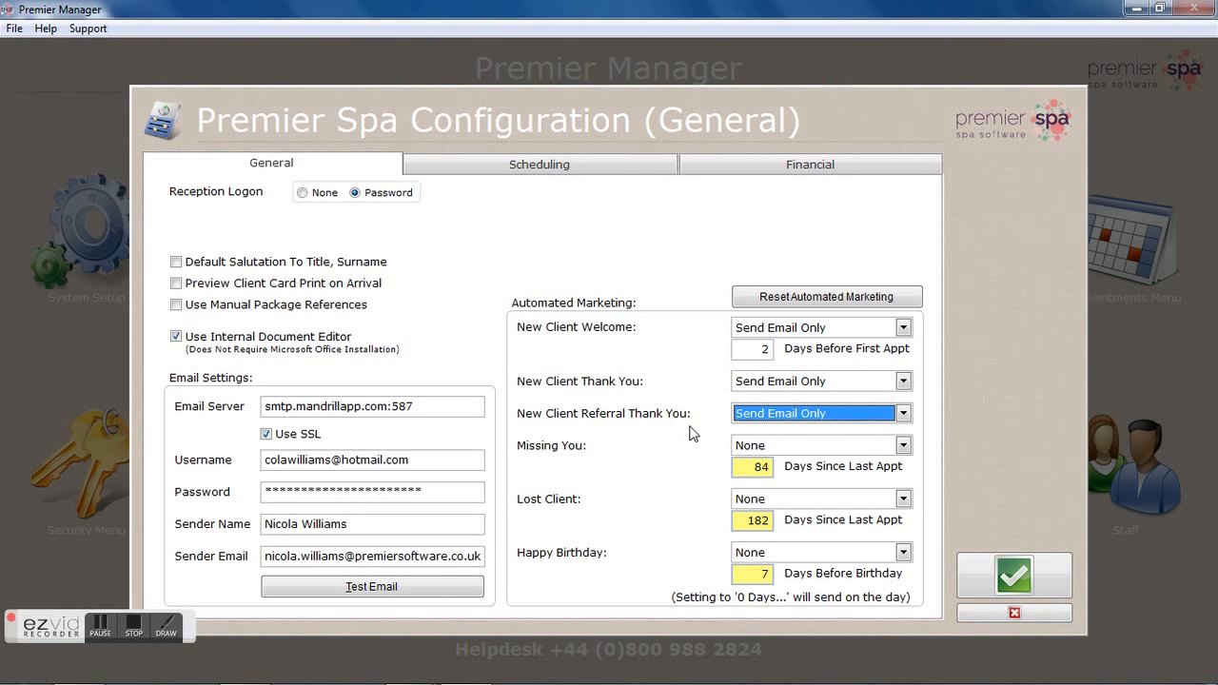
click(895, 417)
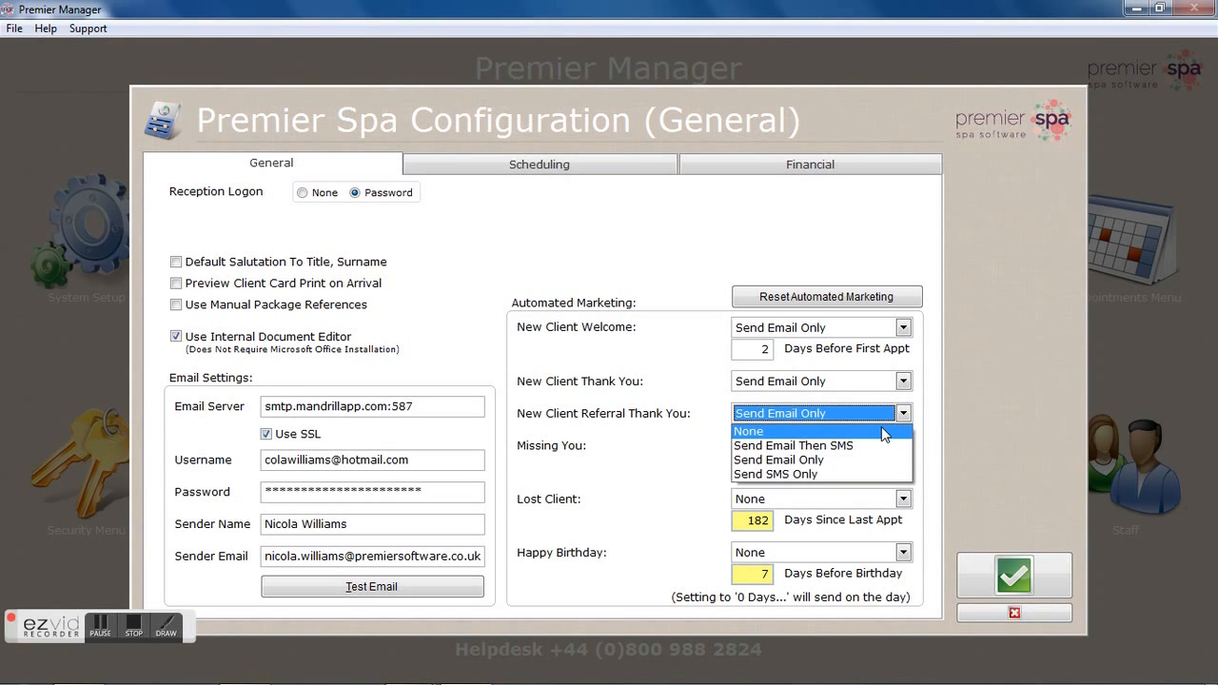
click(883, 434)
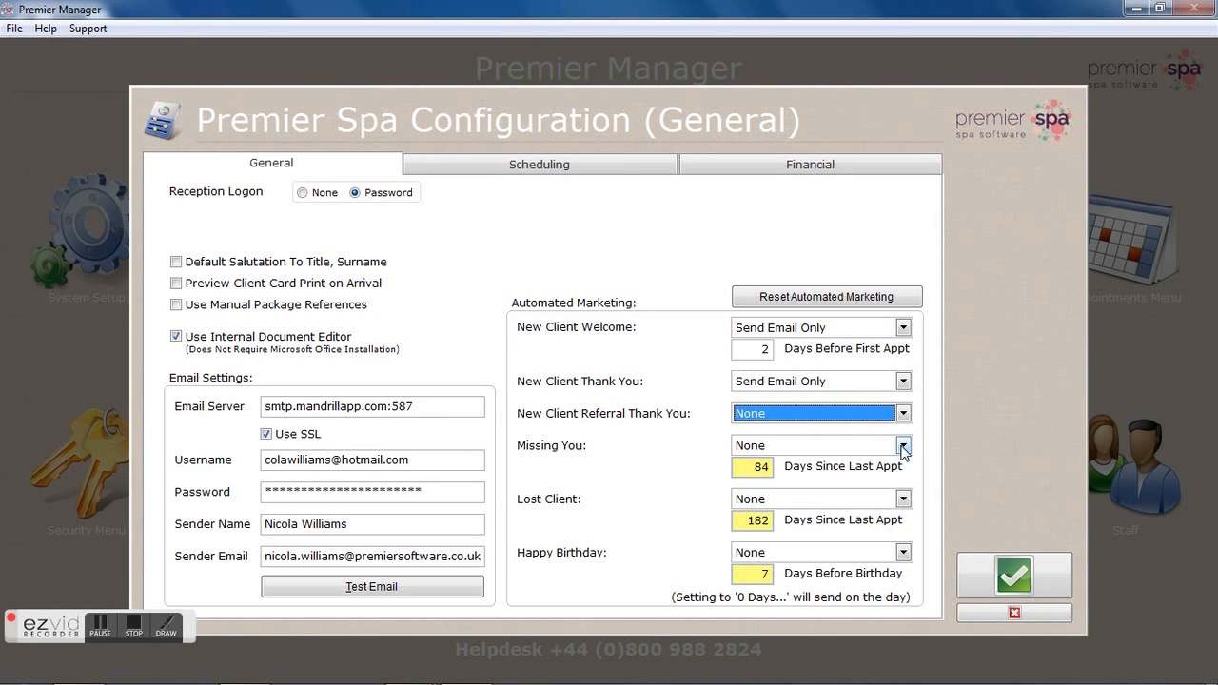
Set both the Missing You and the Lost Client automated marketing to Send Email Only
click(903, 446)
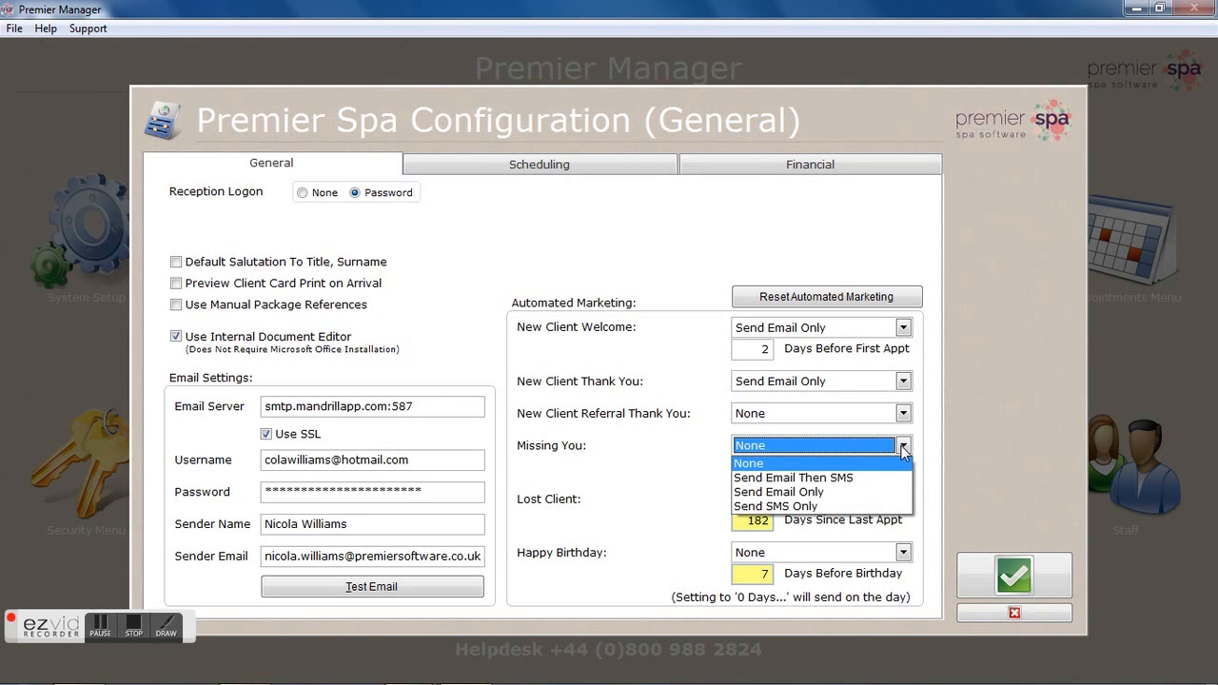
click(902, 447)
click(903, 448)
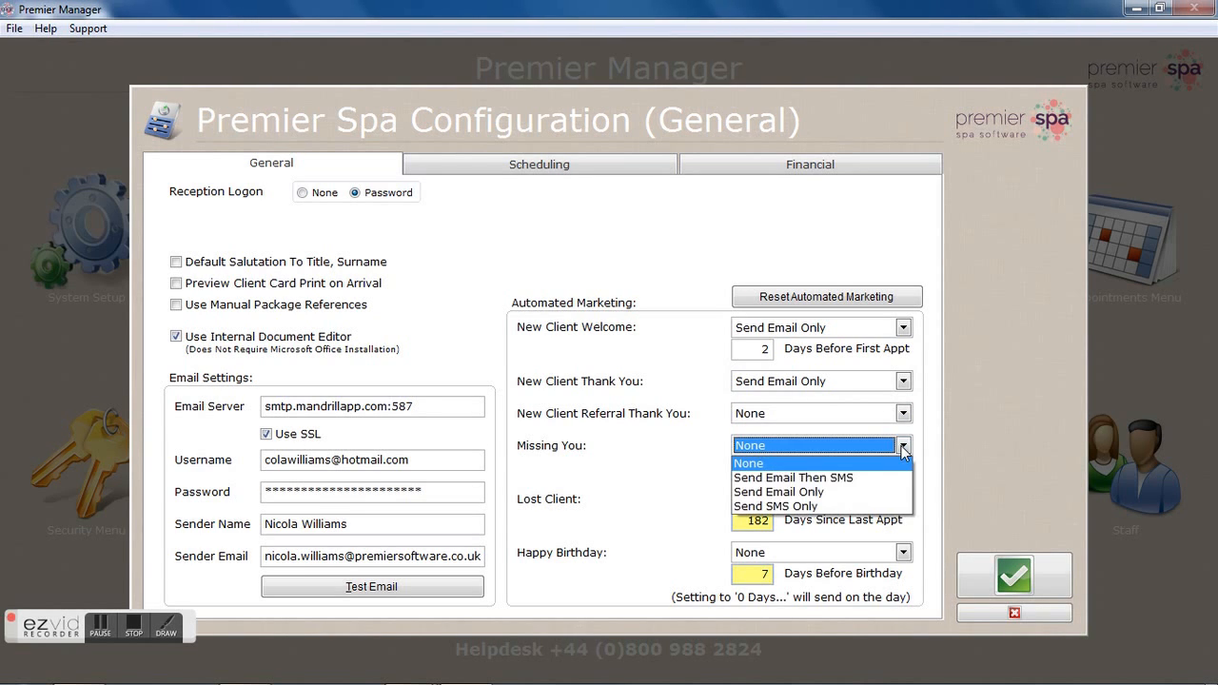
click(882, 493)
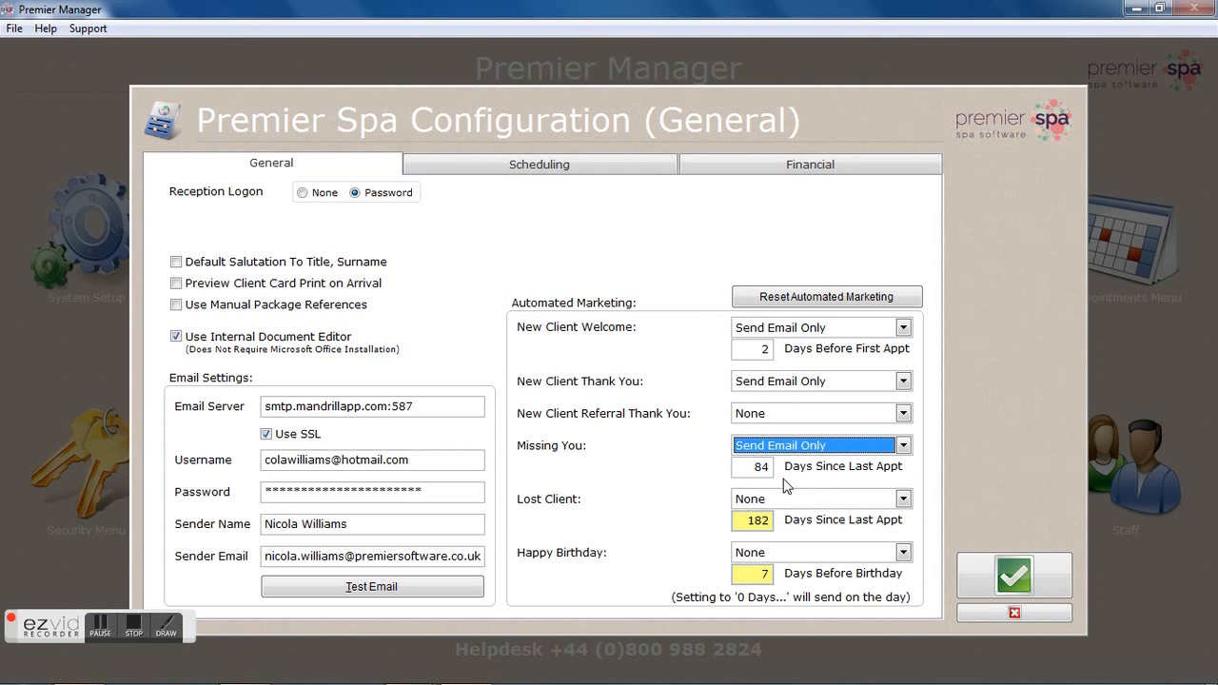
click(903, 499)
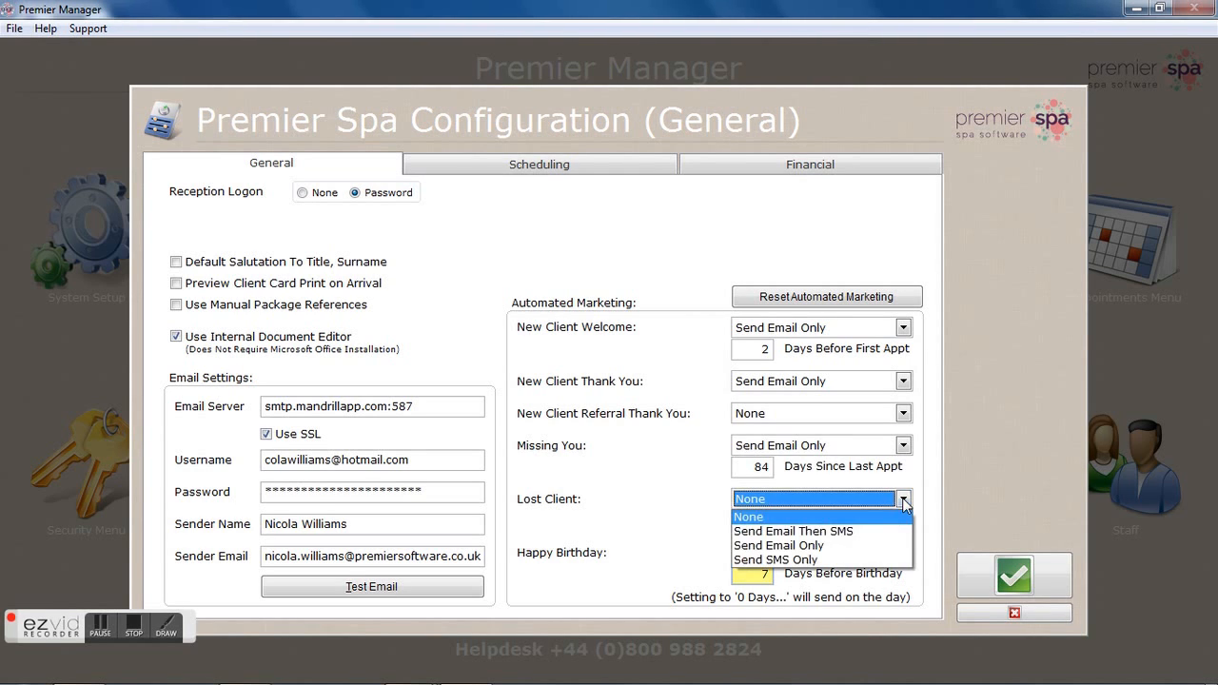
click(876, 546)
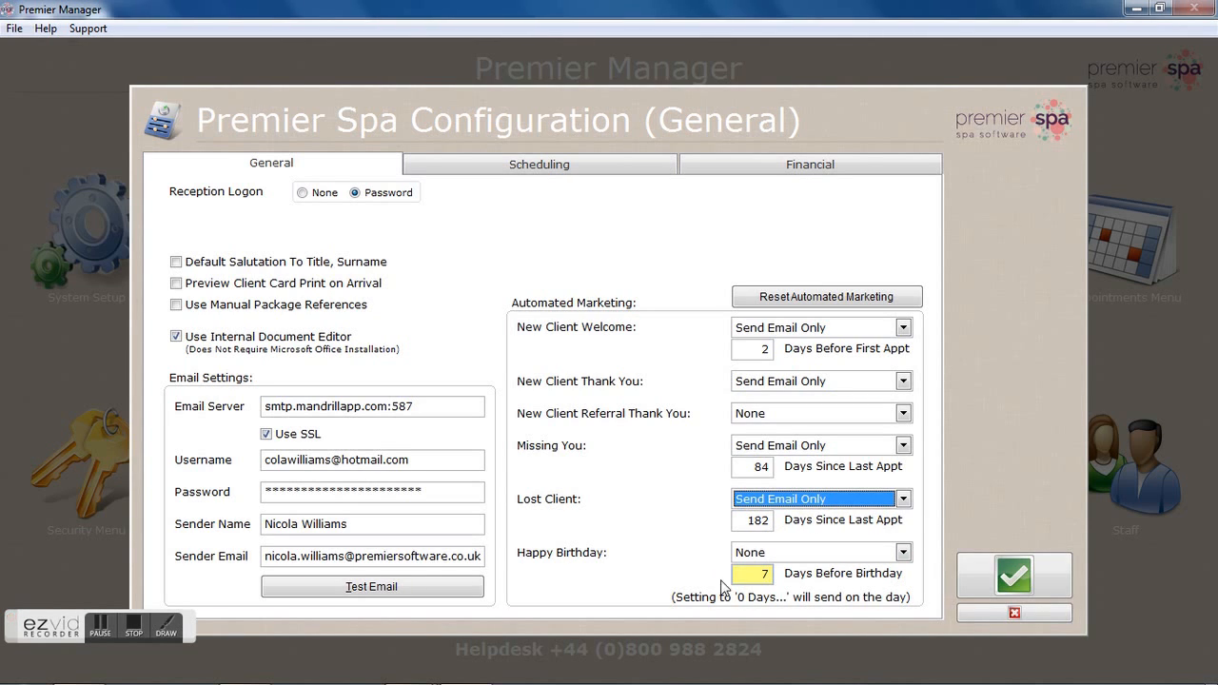
Set Happy Birthday to Send Email Only, trying 0 days before the birthday and returning it to 7 days
click(903, 553)
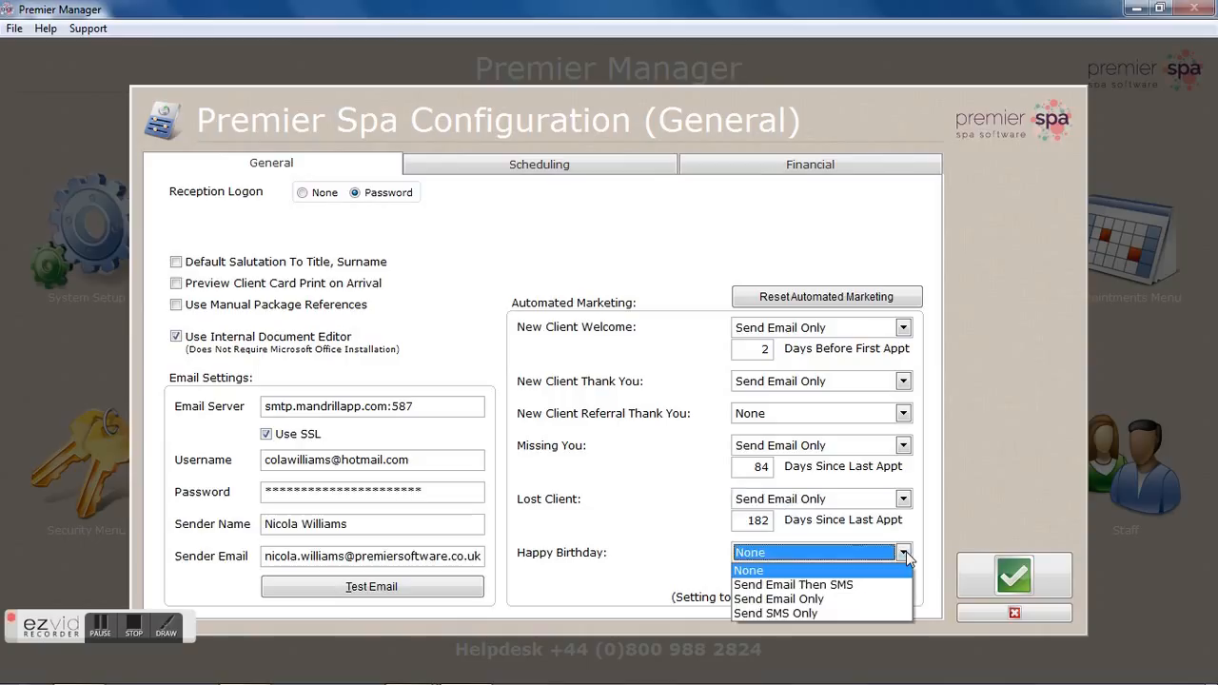
click(870, 599)
double_click(753, 573)
text(0)
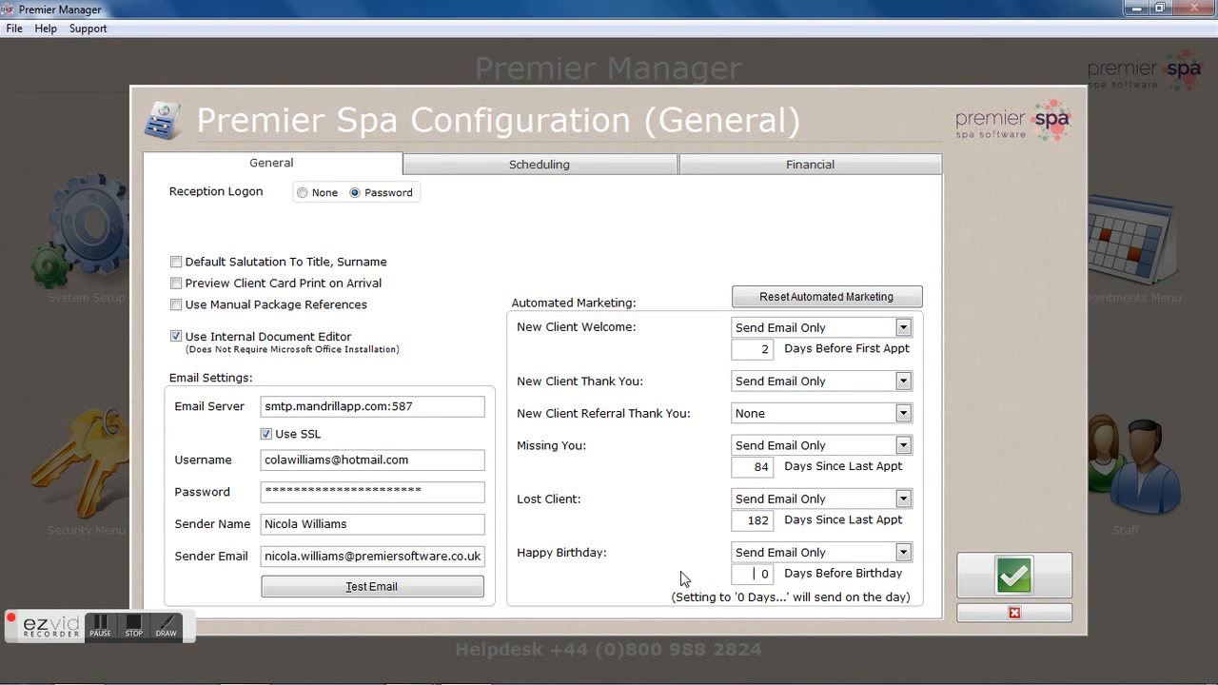
double_click(756, 573)
text(7)
Start the automated marketing reset, decline it, and close the configuration without saving
click(776, 298)
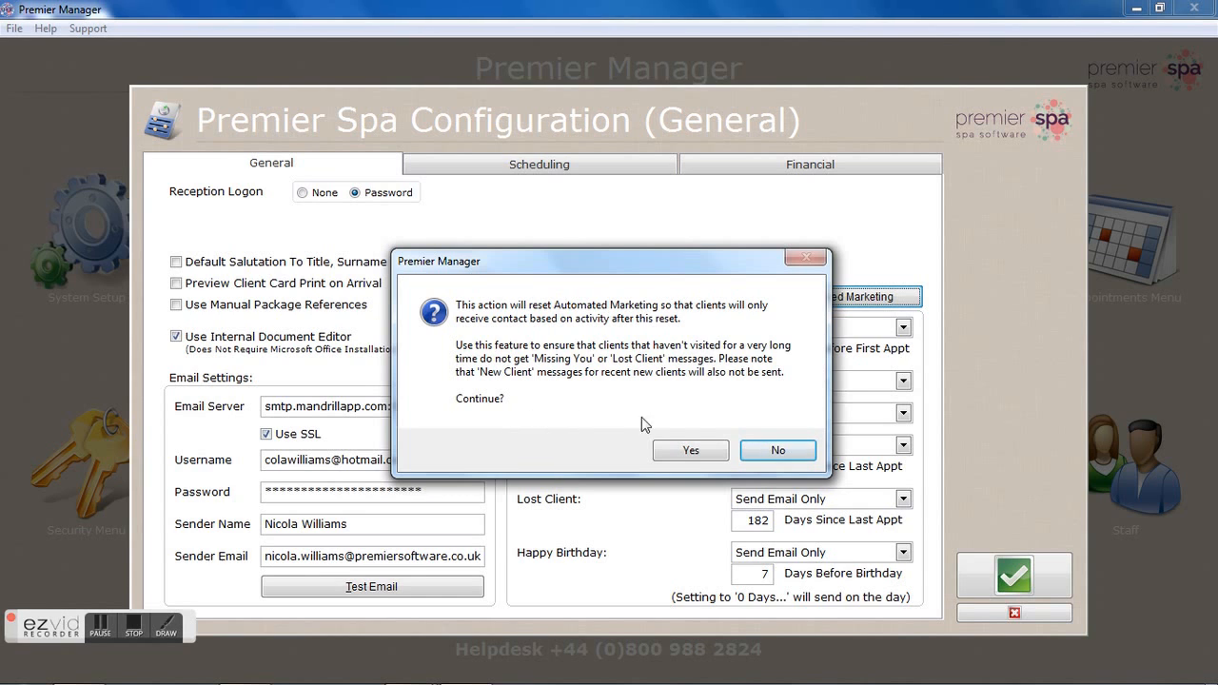
click(767, 458)
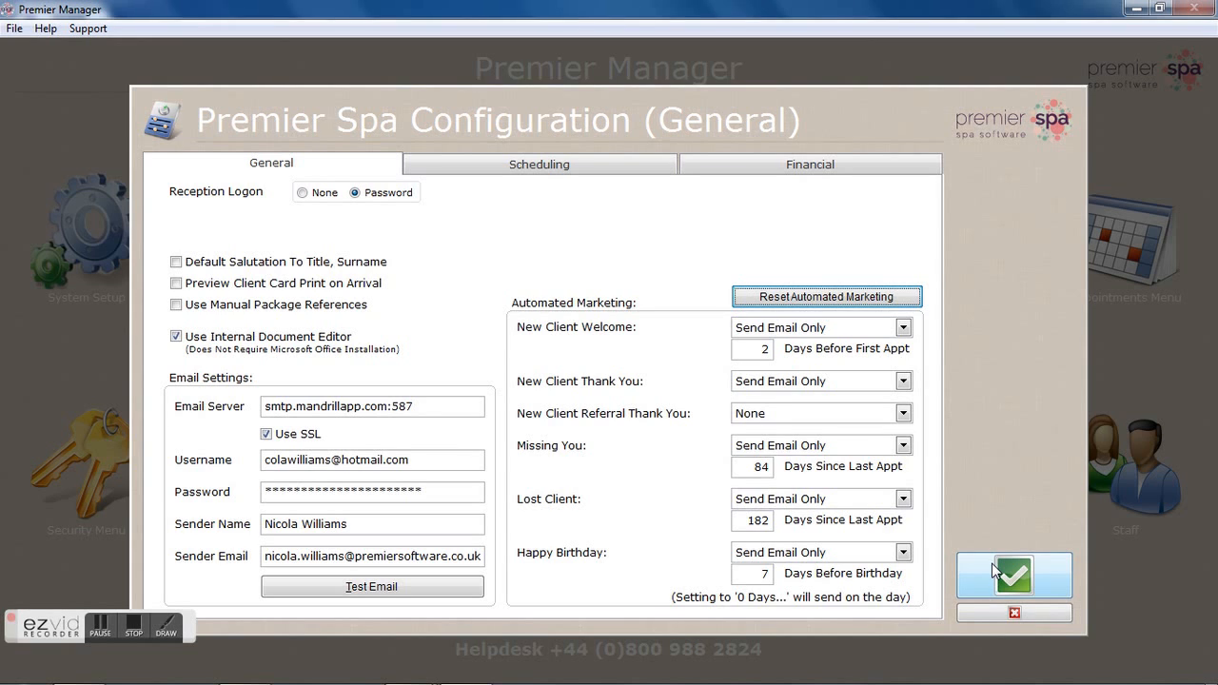
click(992, 611)
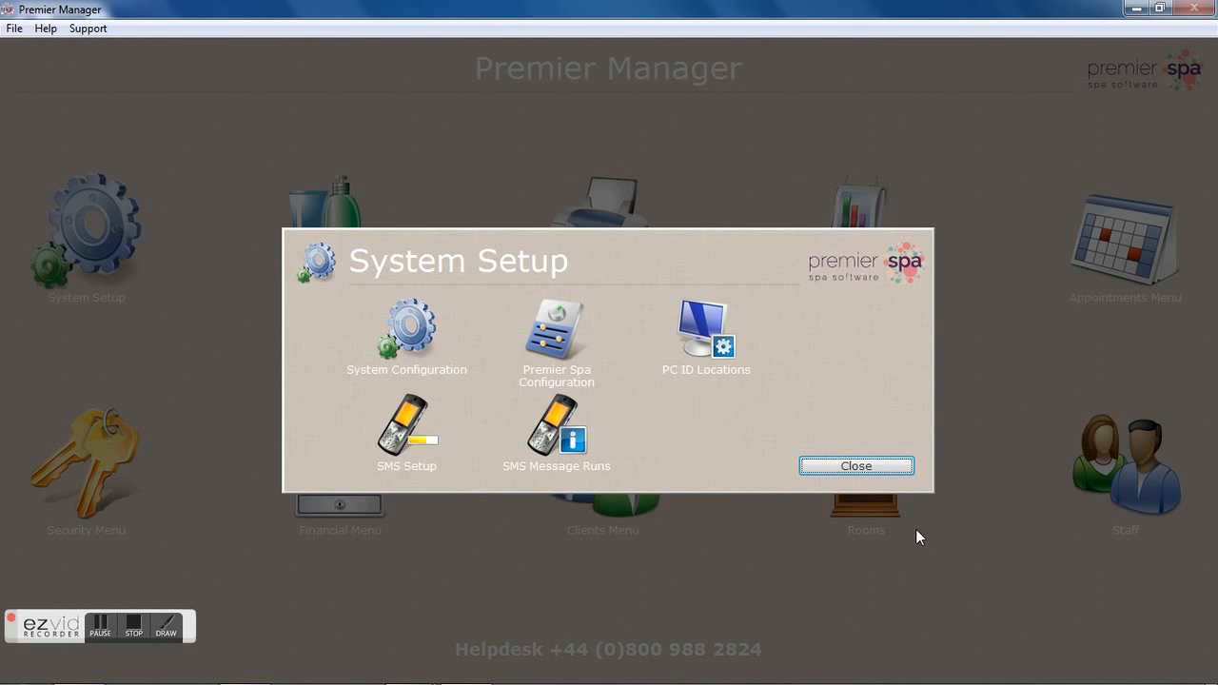
Leave the system setup and open the marketing document templates
click(856, 467)
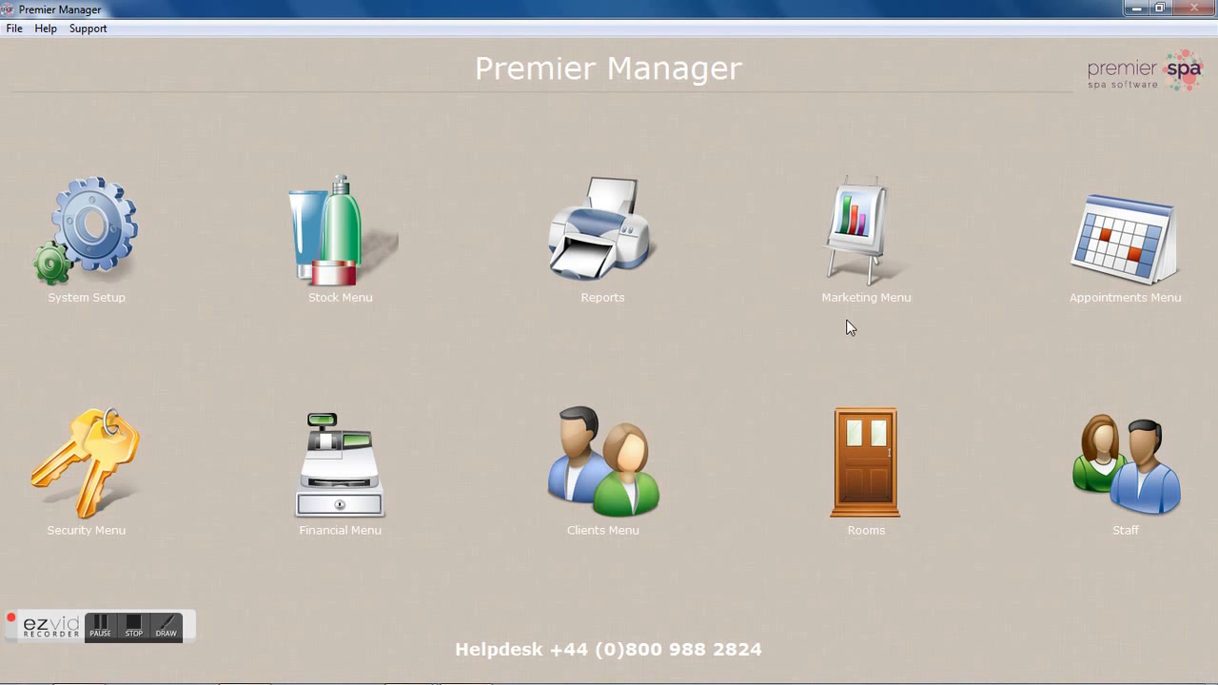
click(853, 248)
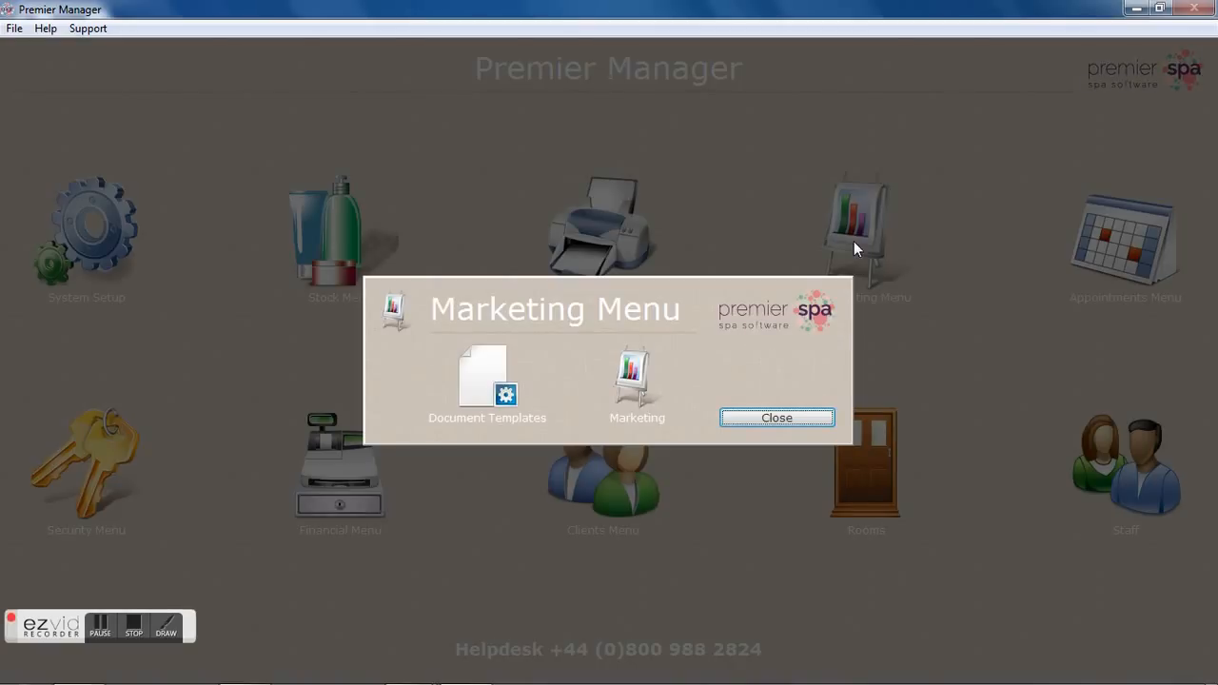
click(487, 390)
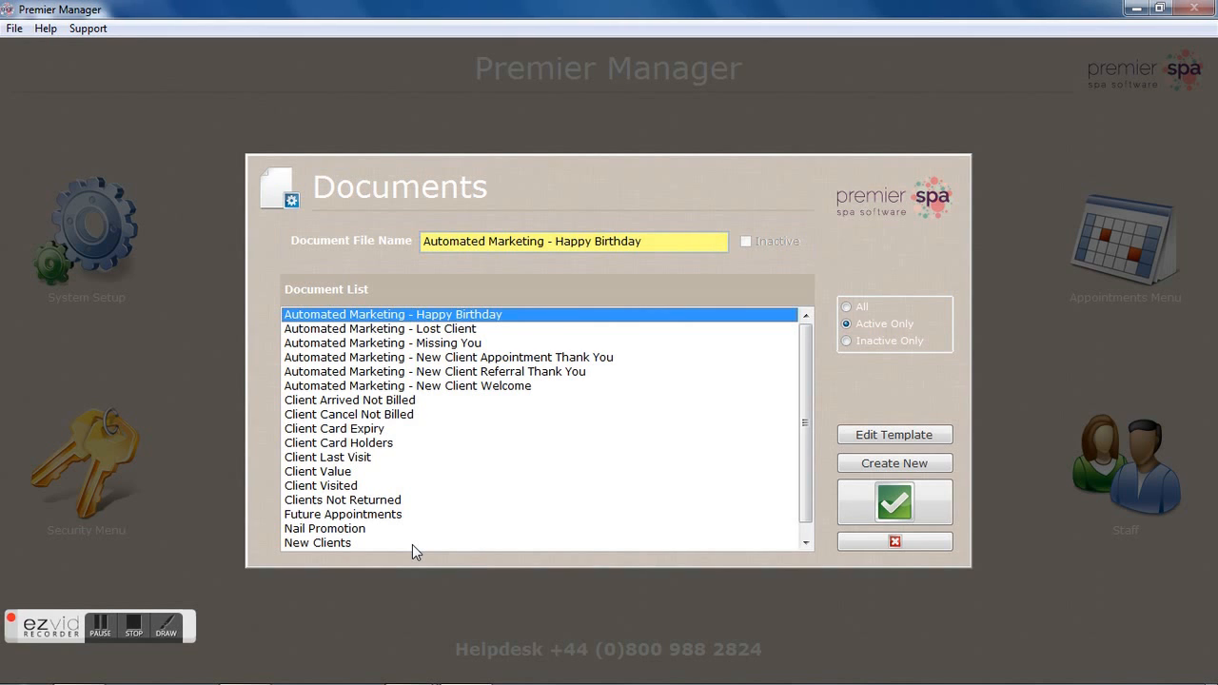
Create and save a new document with the file name "training - example"
click(860, 464)
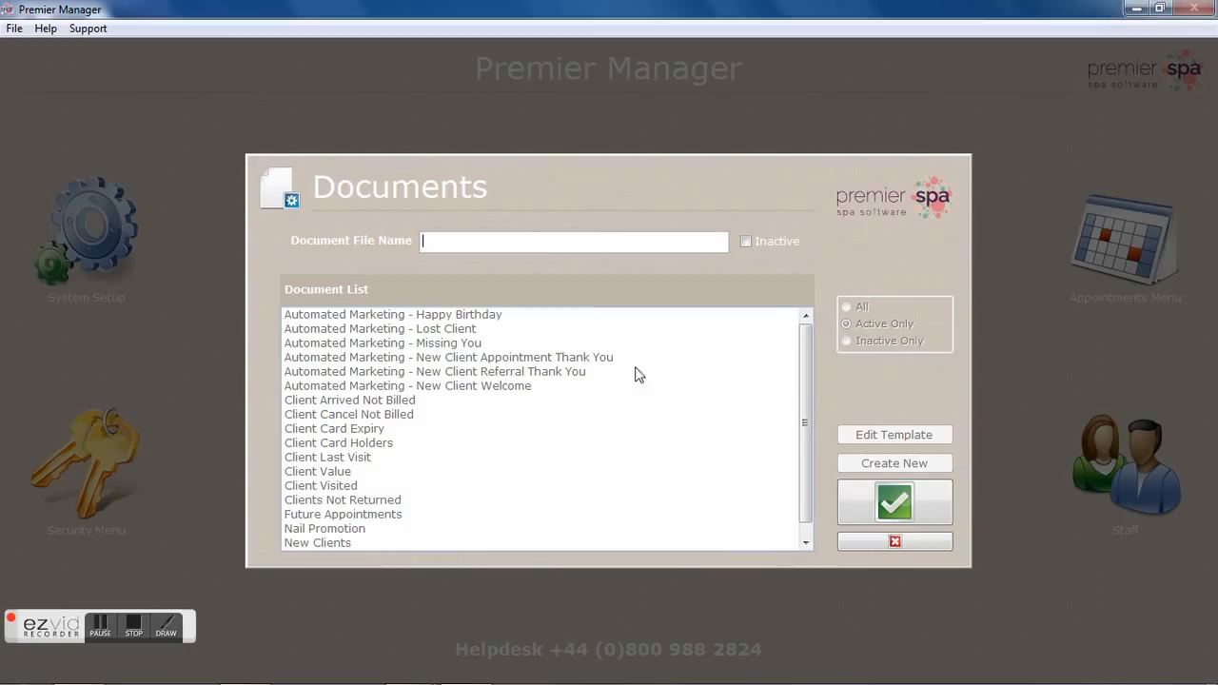
text(training - example)
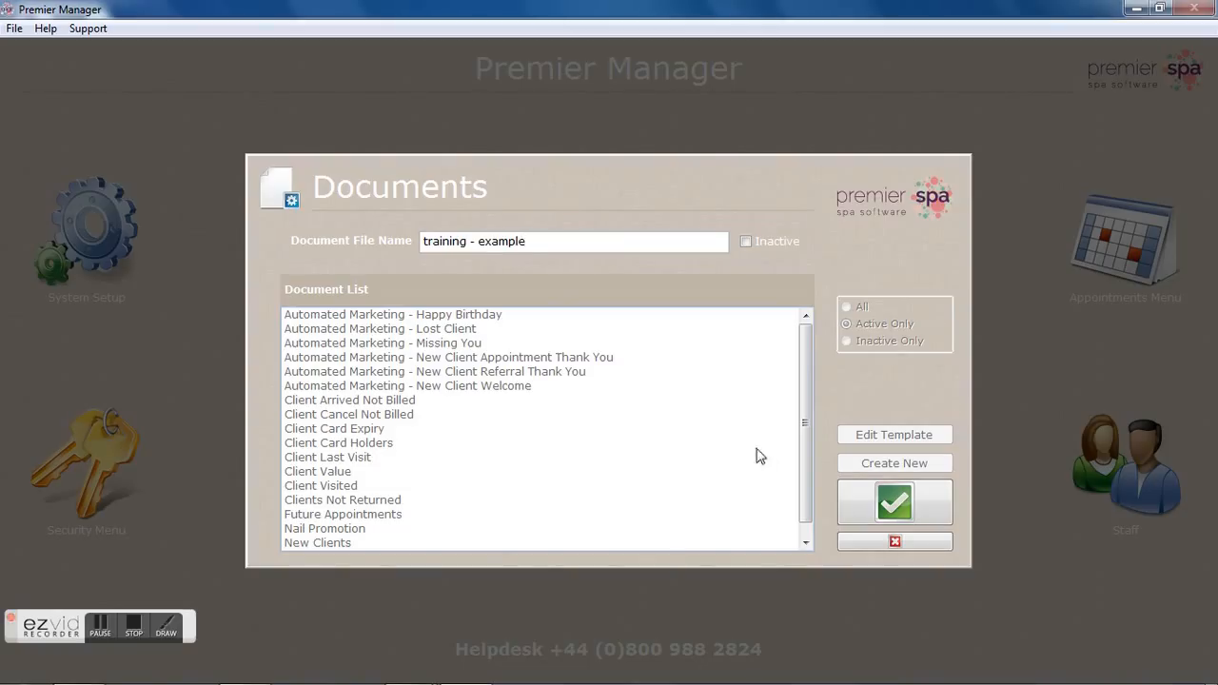
click(877, 509)
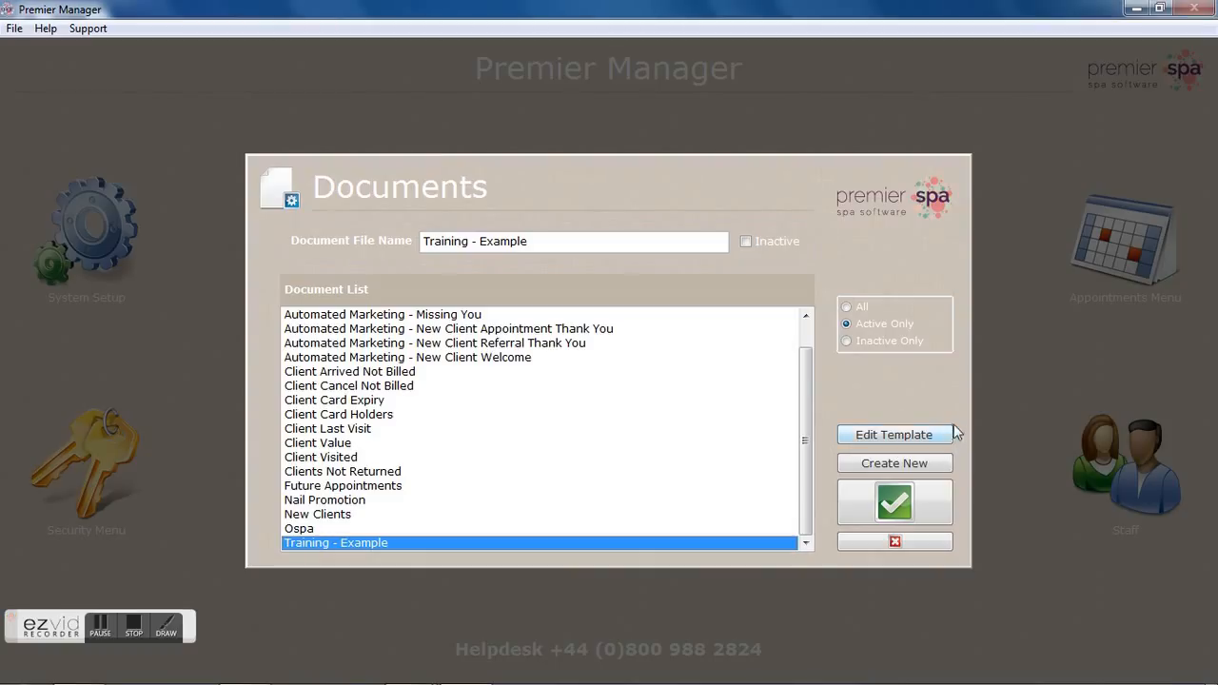
Open the Training - Example template and start the email with "Dear" followed by the First Name and Surname merge fields
click(871, 437)
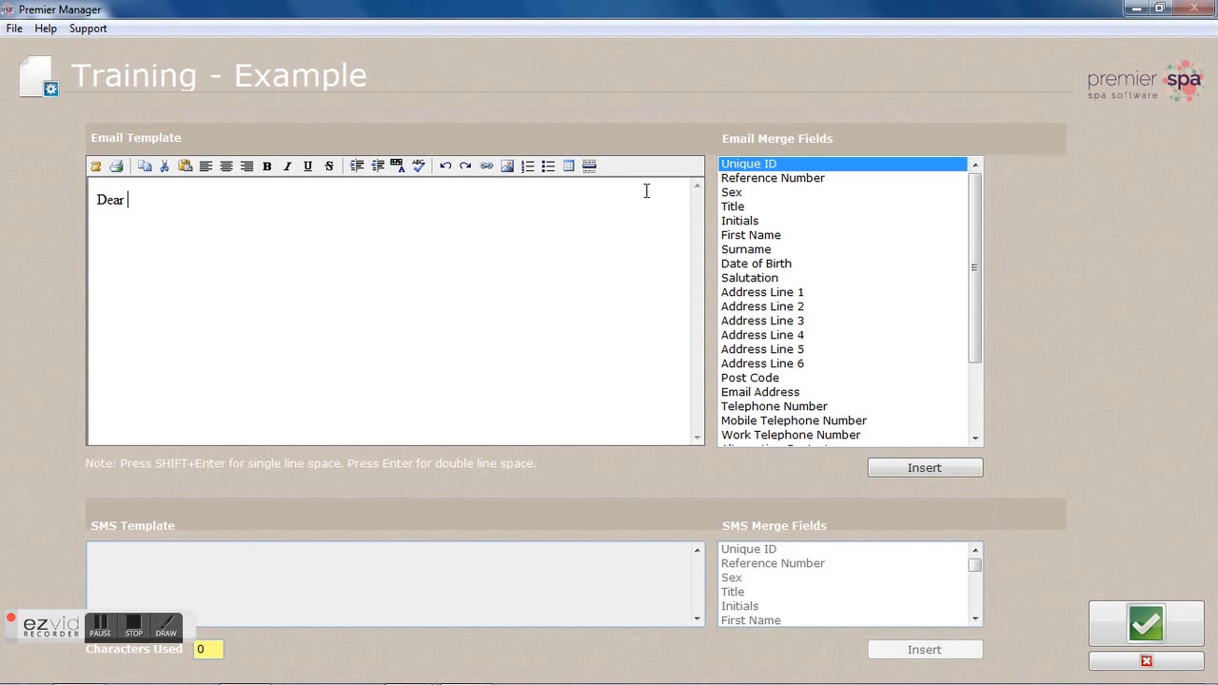
click(746, 235)
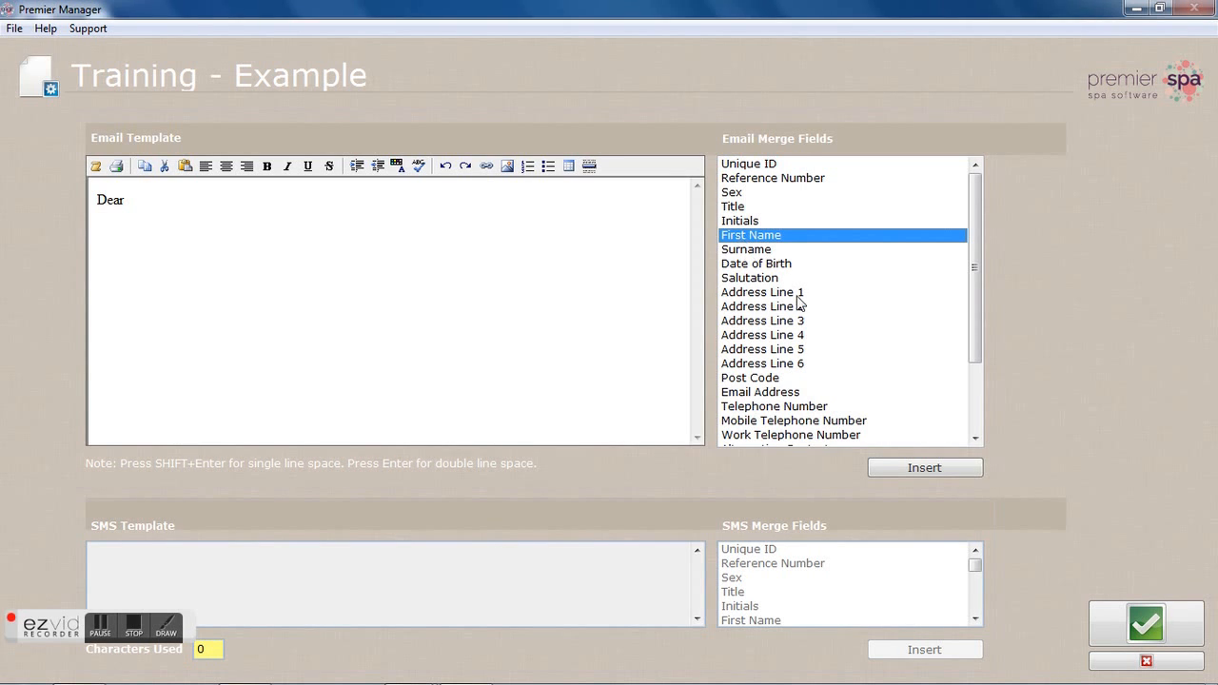
click(889, 475)
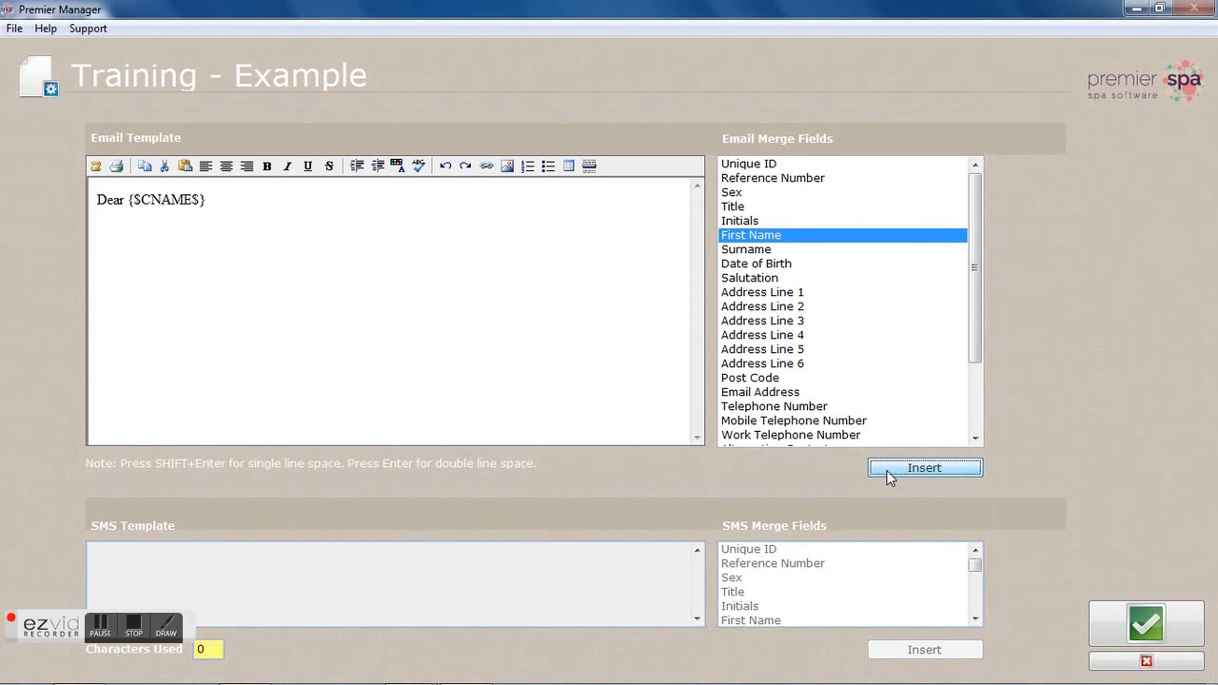
click(753, 250)
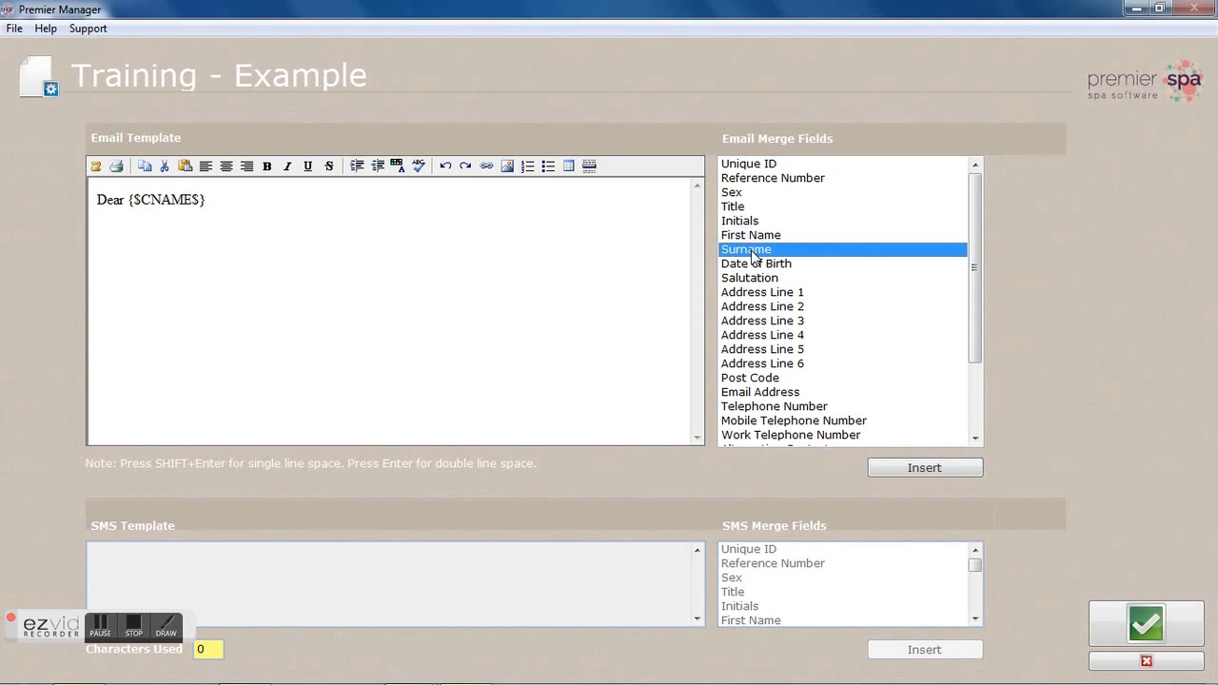
click(911, 468)
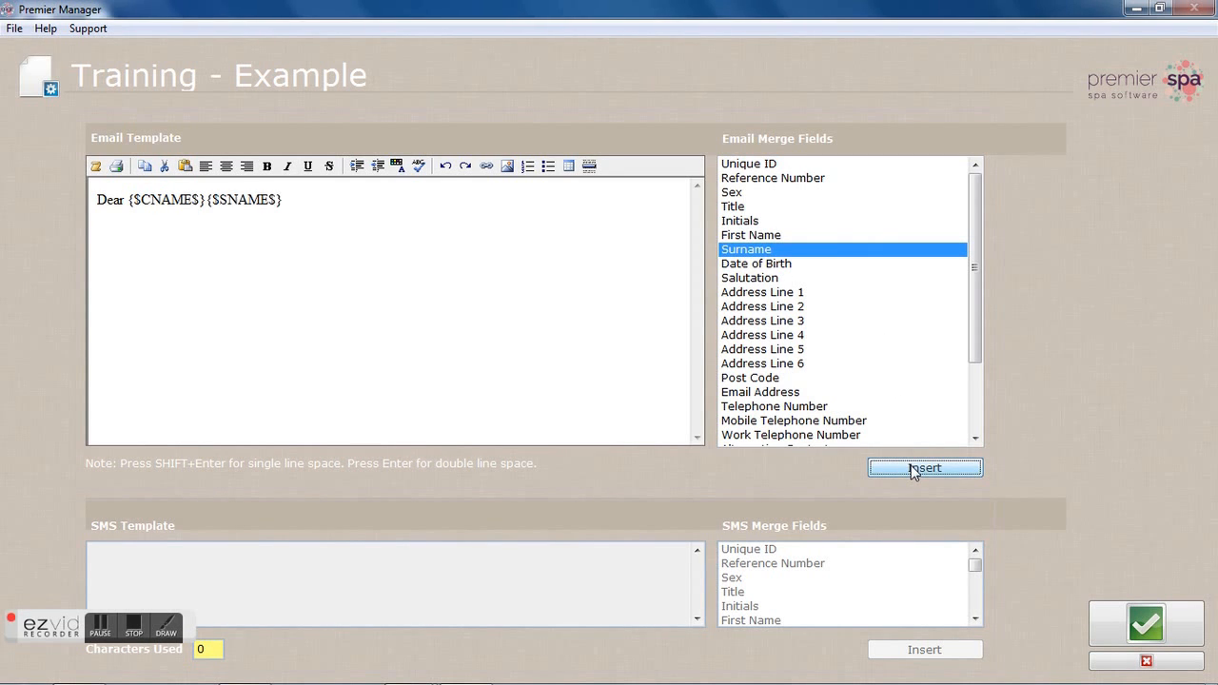
Add the paragraph "We woud like to let you know about some exciting news ........." below the greeting
click(327, 204)
text(We woud)
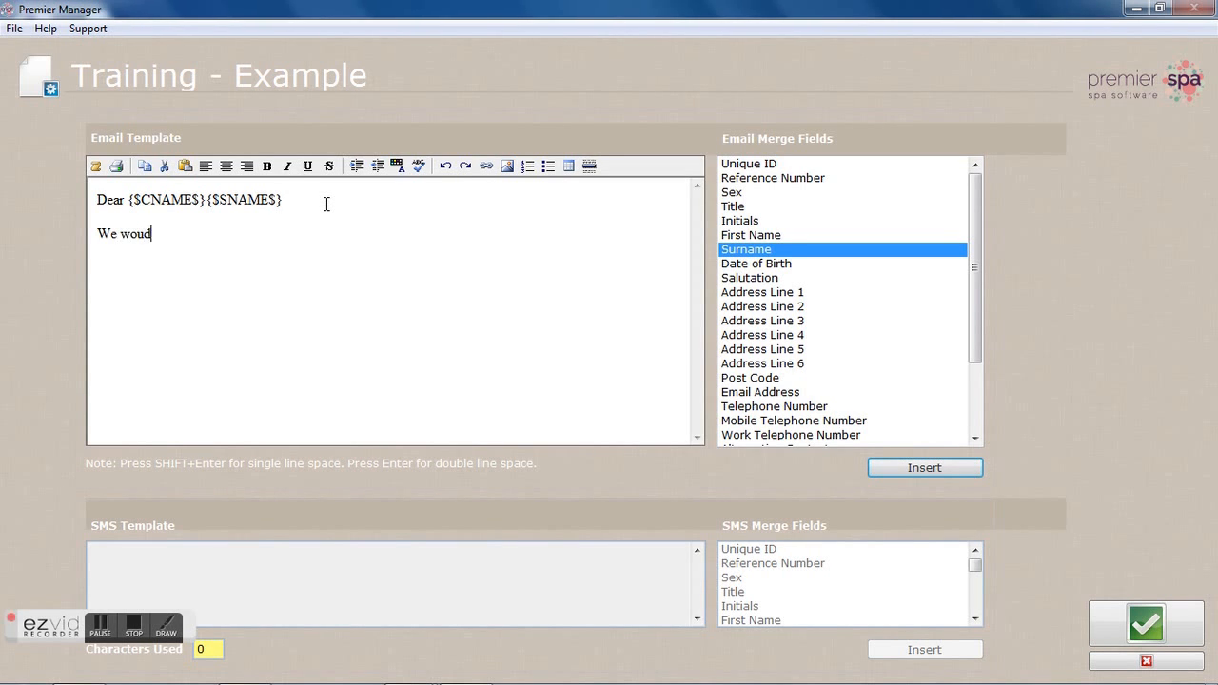
text( like to let you know)
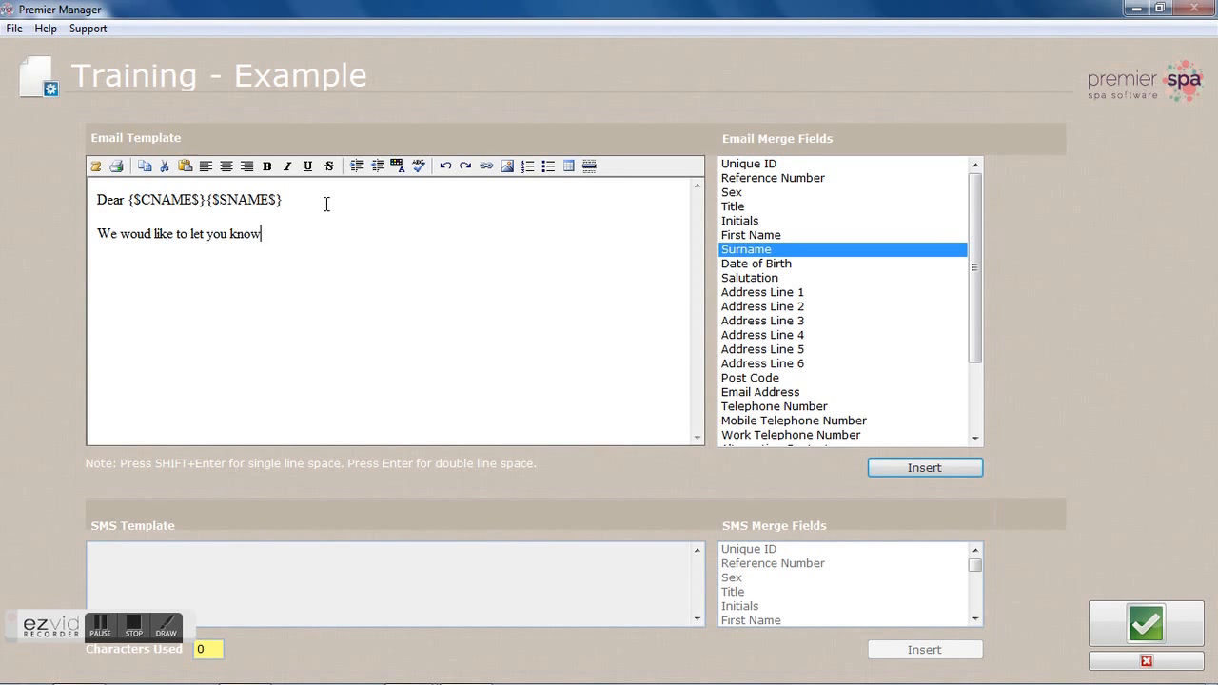
text( abou)
text(t so)
key(BackSpace)
text(ome exciting news .........)
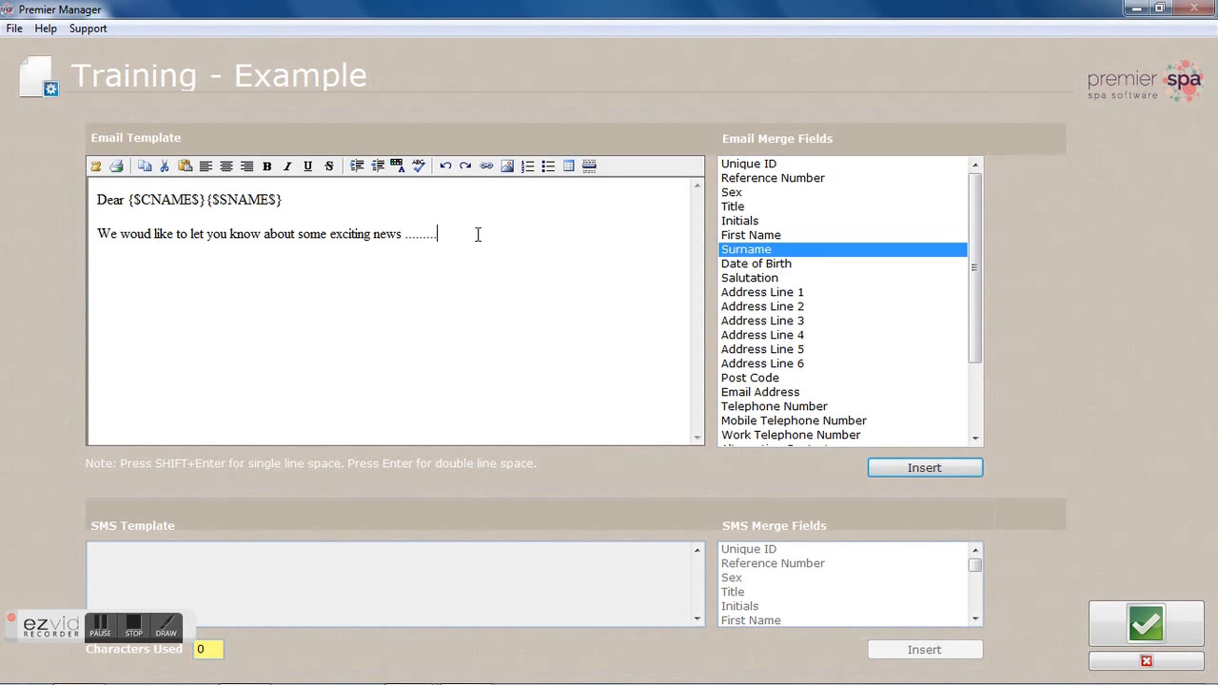
Toggle bold on and off for the whole email text and set its font to Calibri, size 4
drag(474, 234, 91, 189)
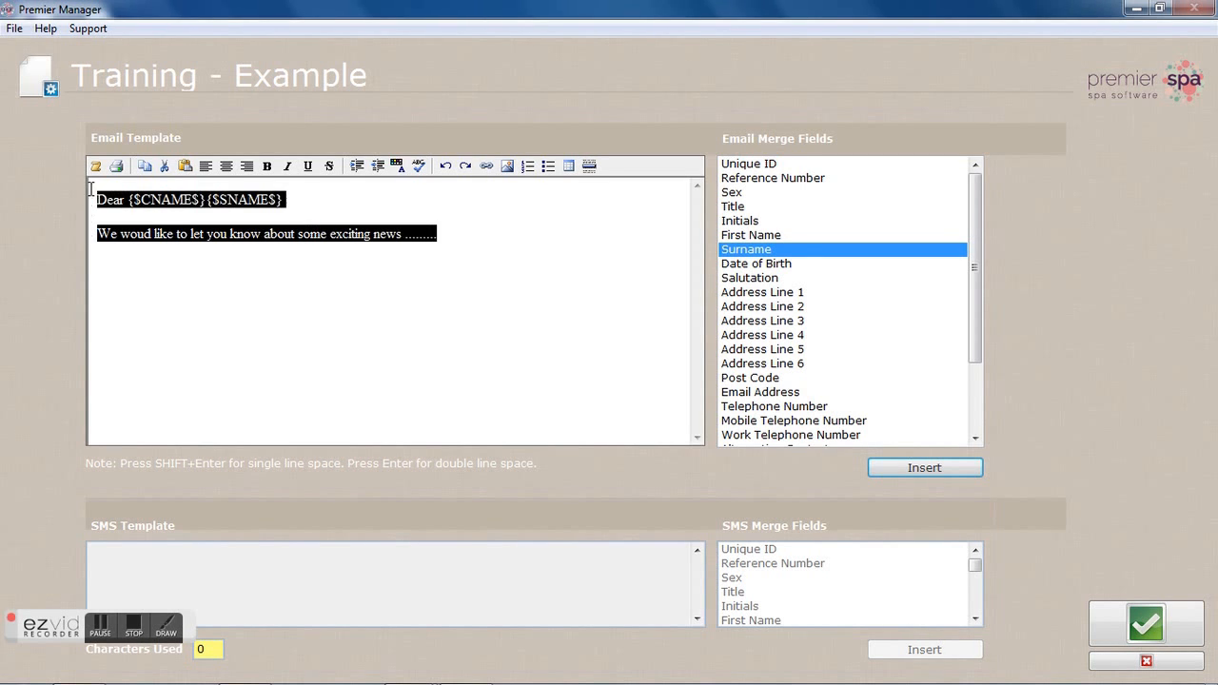
click(267, 168)
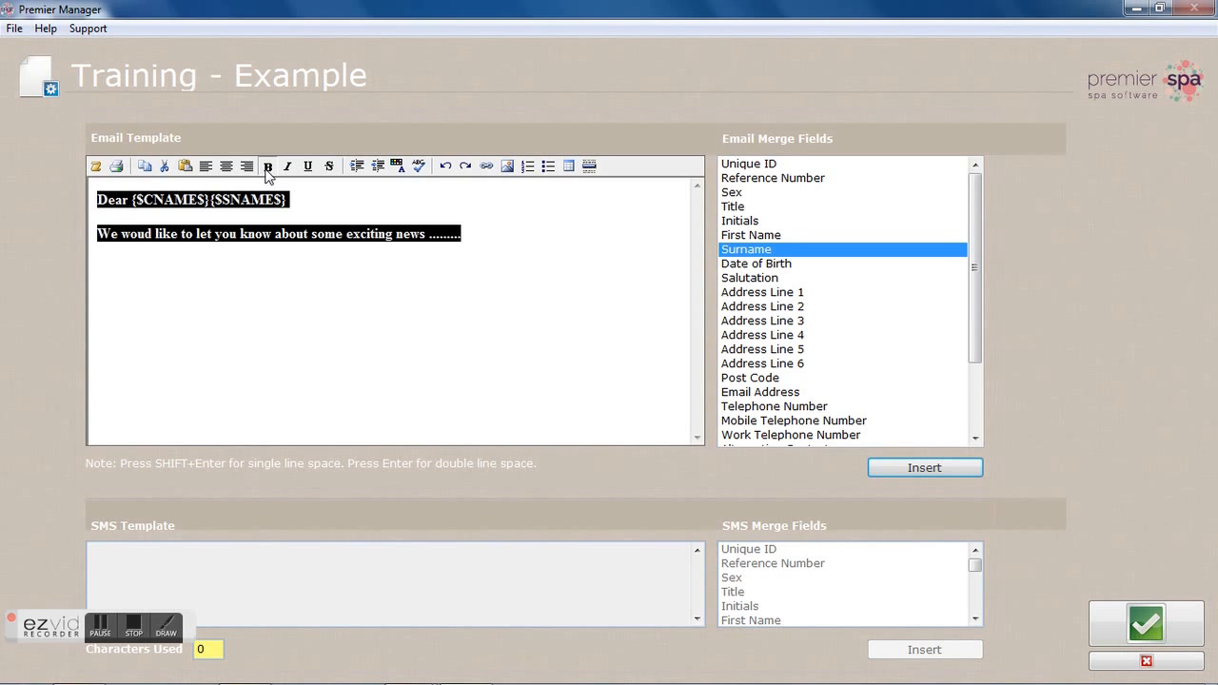
click(266, 168)
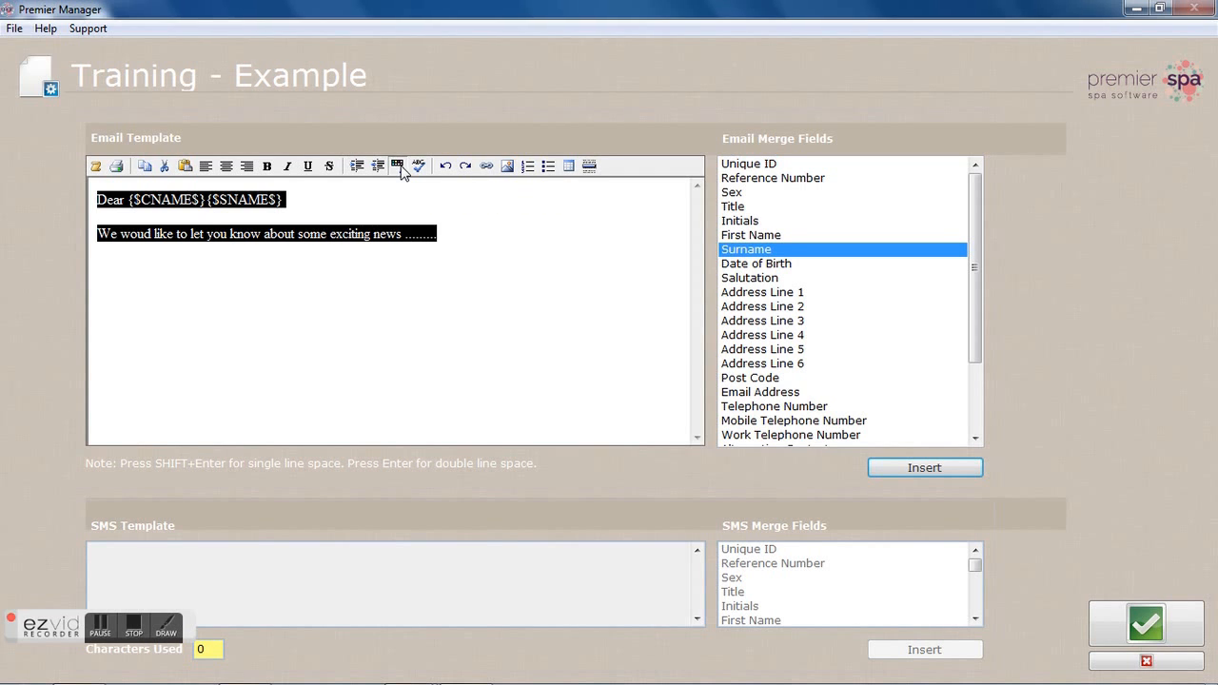
click(398, 166)
click(458, 257)
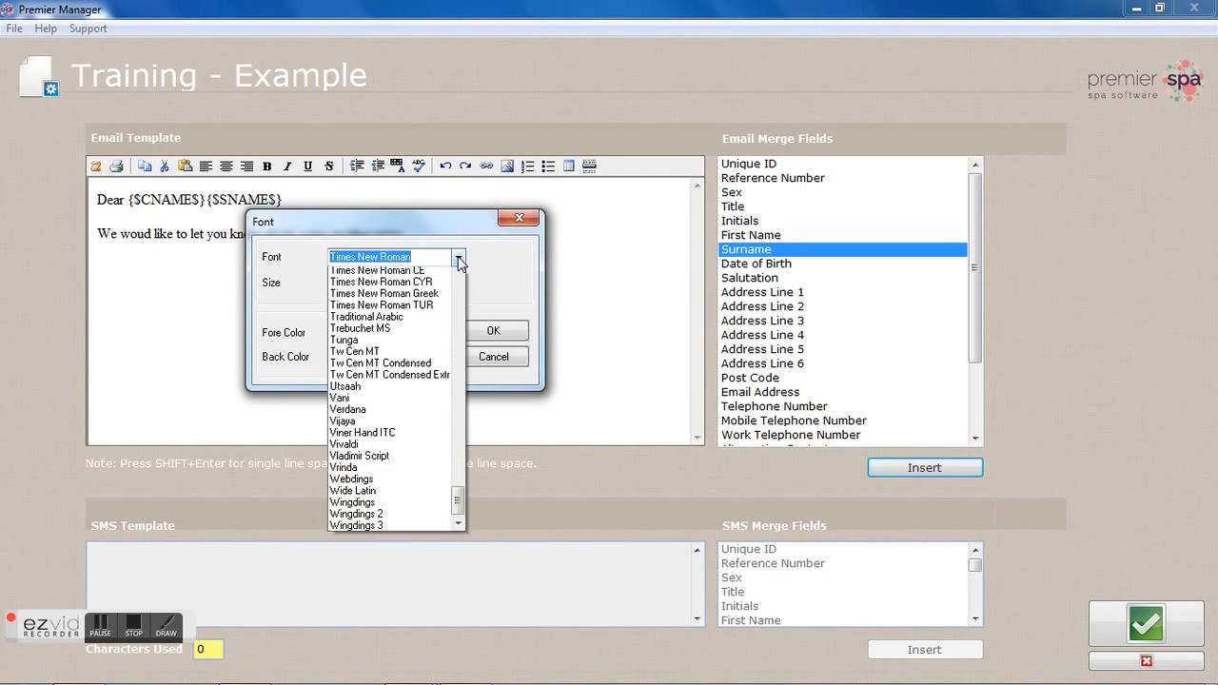
drag(457, 582, 455, 366)
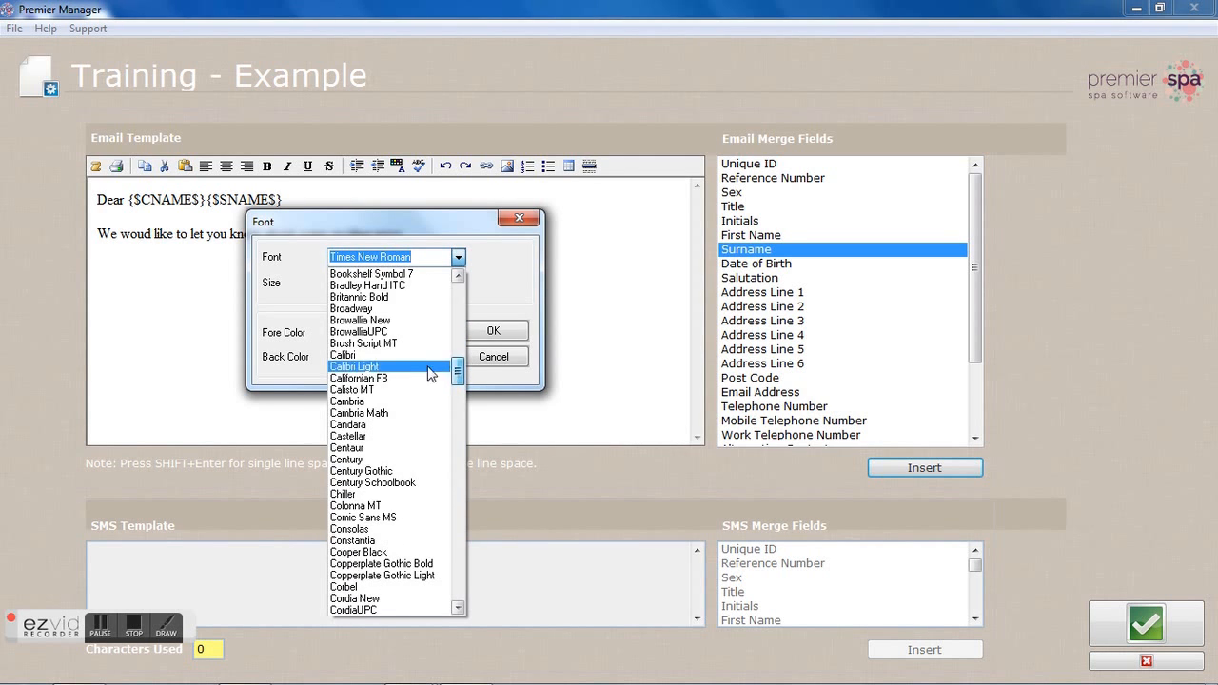
click(397, 353)
click(365, 283)
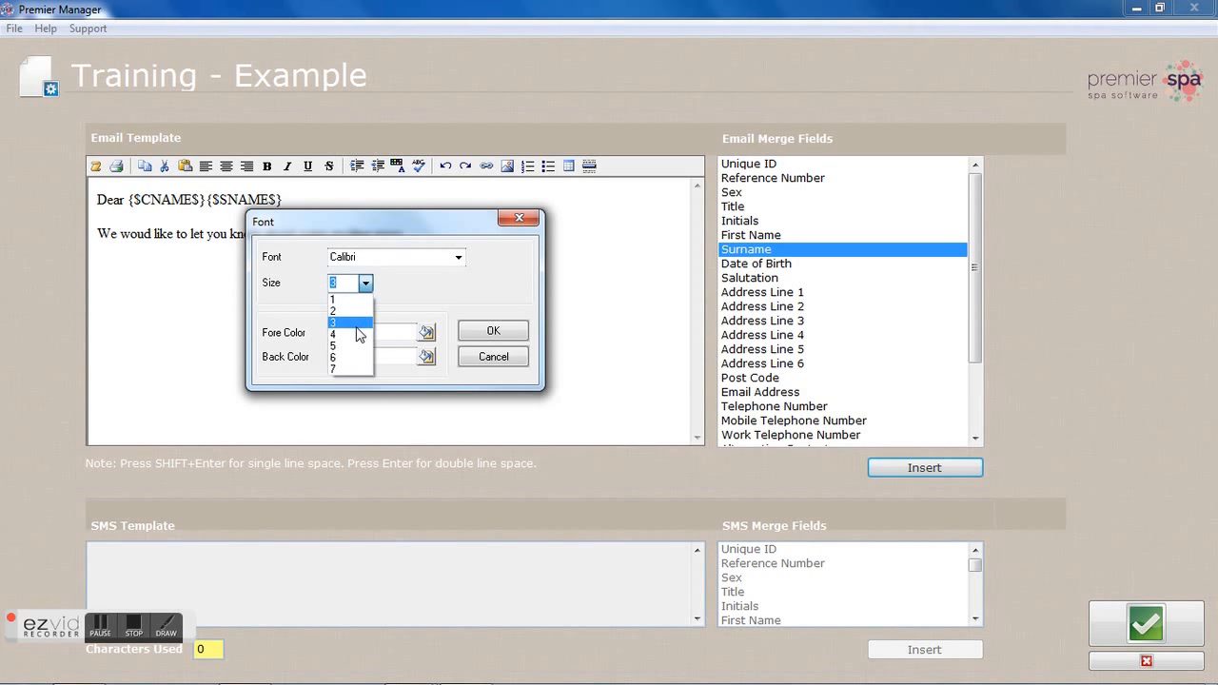
click(356, 334)
key(Return)
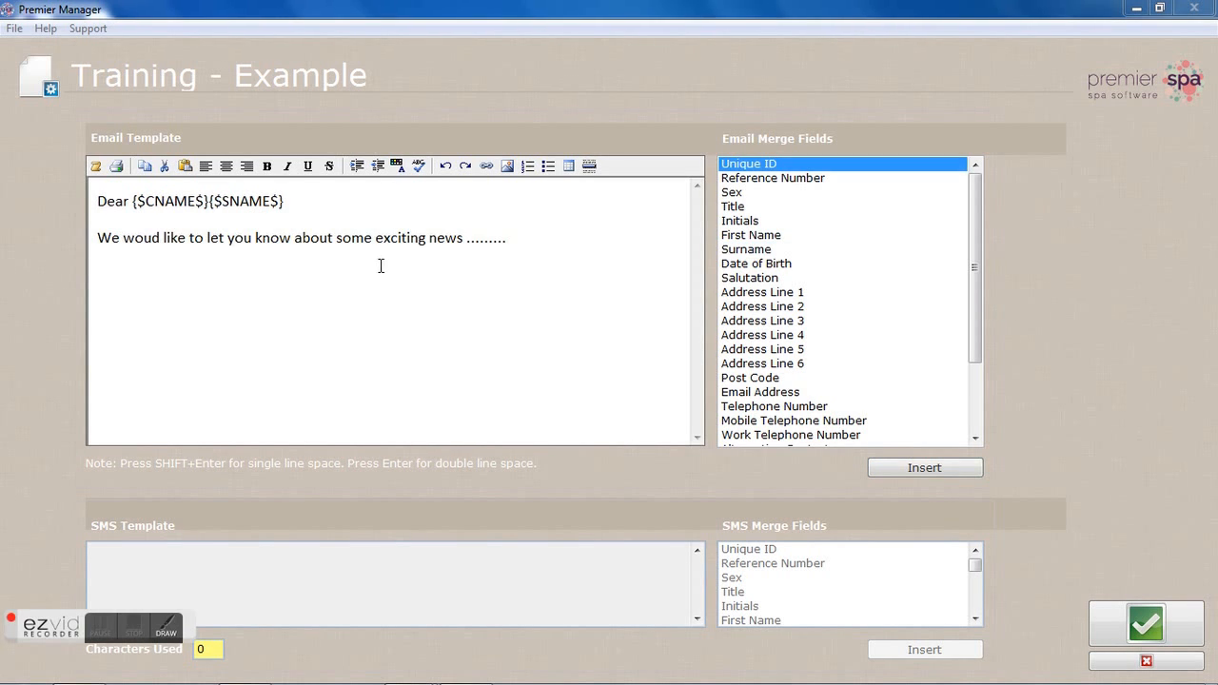
Insert the Tulips image from the Sample Pictures folder on a new line below the email text
click(504, 267)
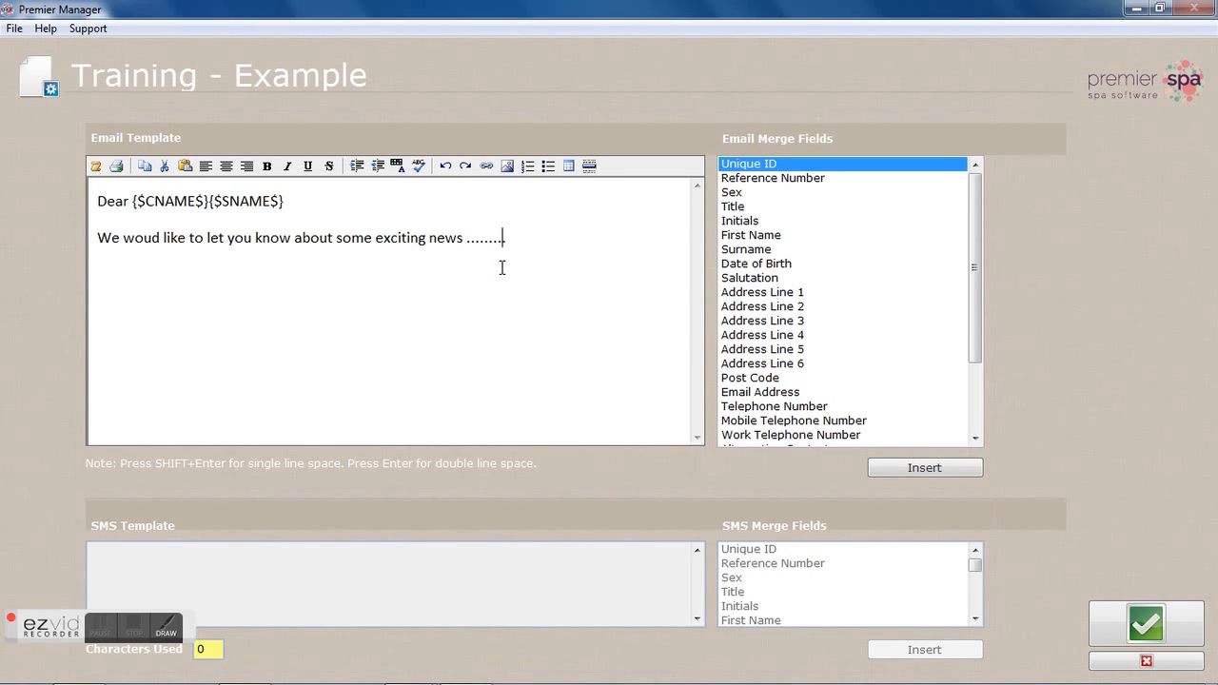
key(Return)
click(508, 167)
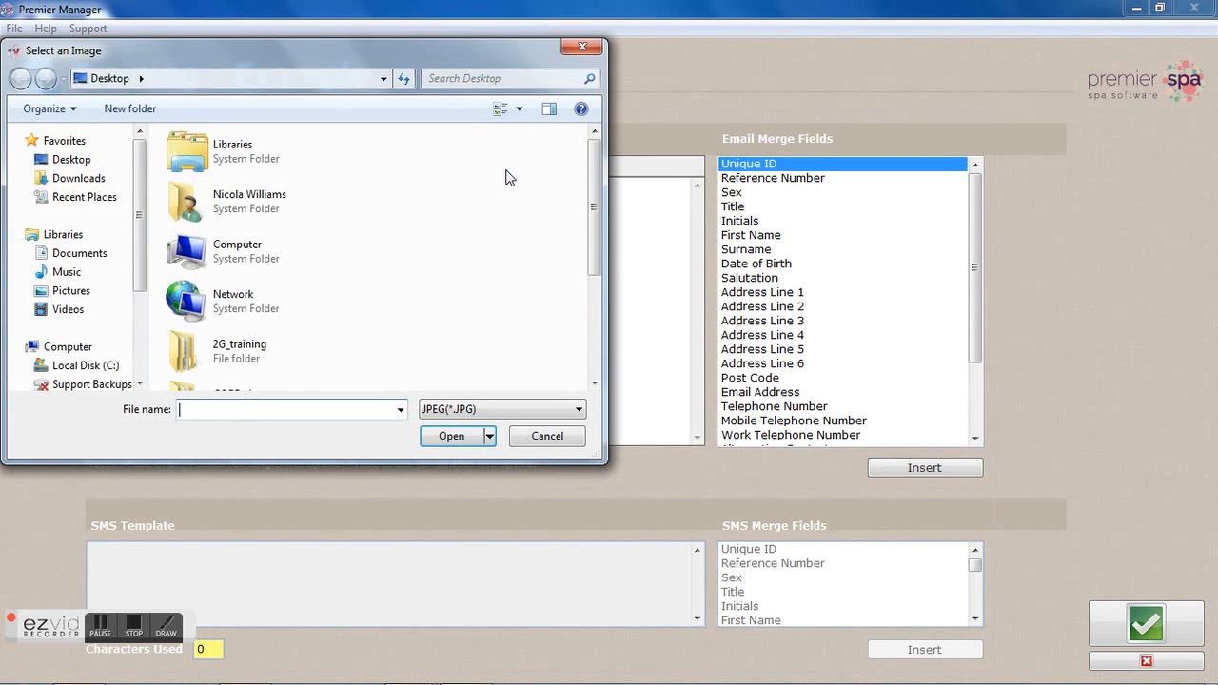
click(79, 296)
double_click(197, 253)
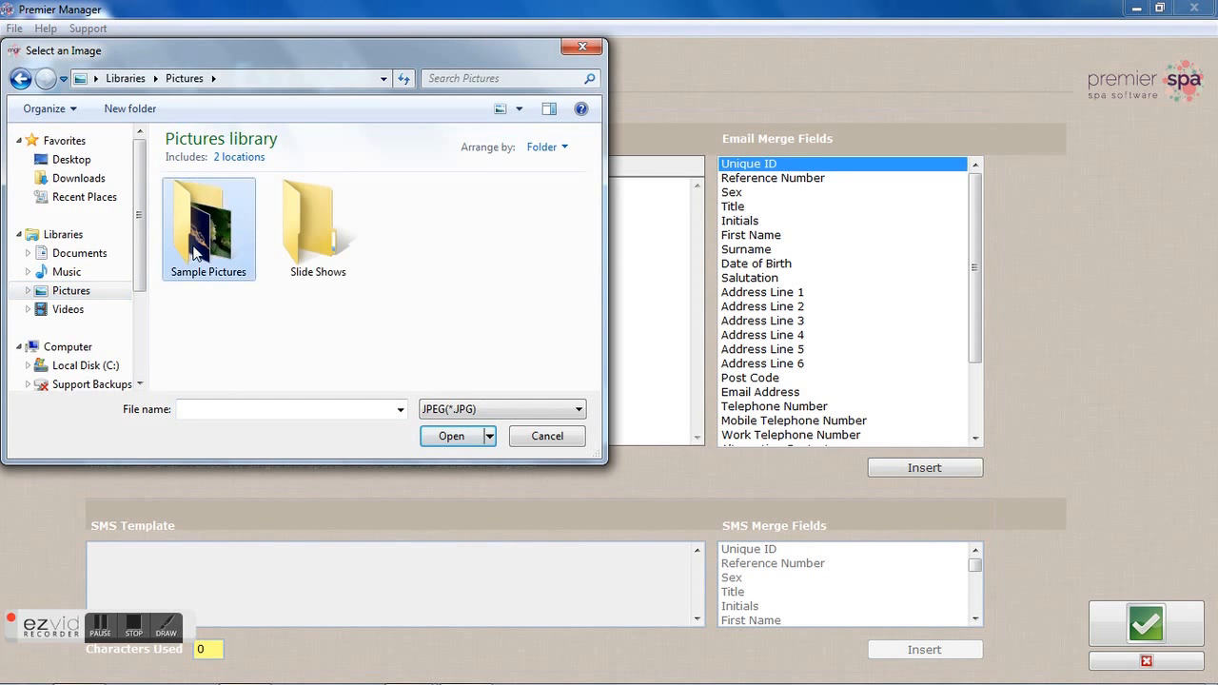
click(299, 286)
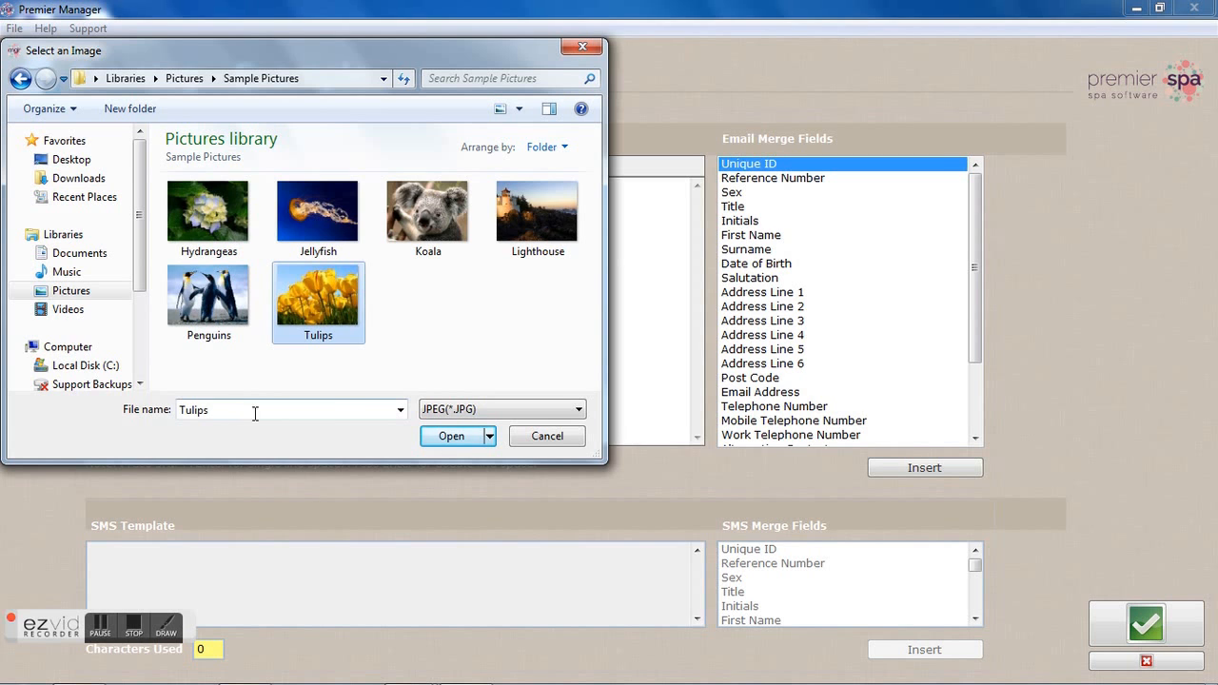
click(442, 434)
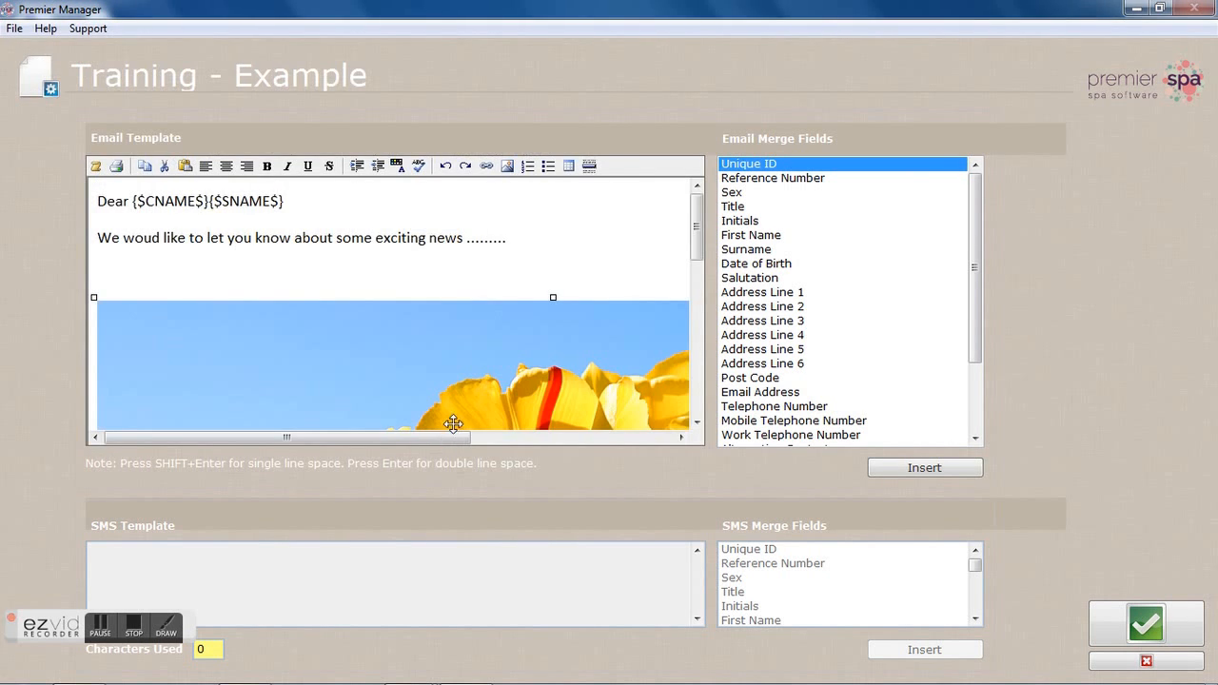
Set the Tulips image's width to 400 with its proportions constrained
scroll(695, 253, down, 3)
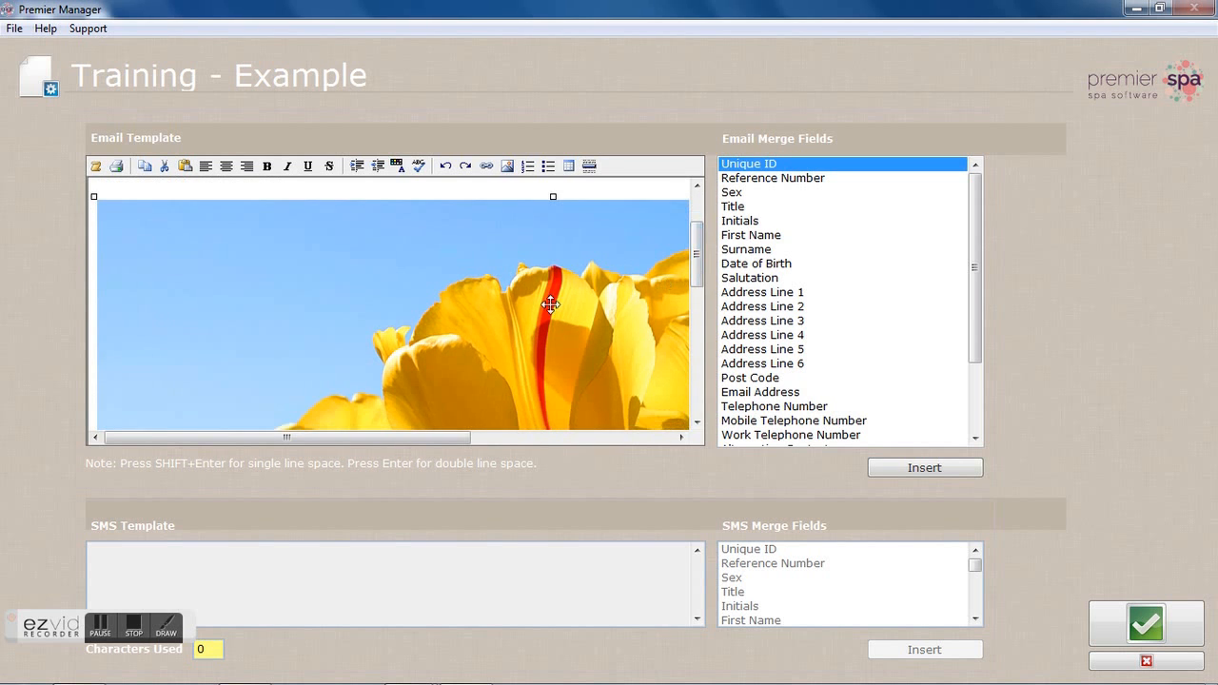
double_click(425, 284)
drag(302, 247, 268, 250)
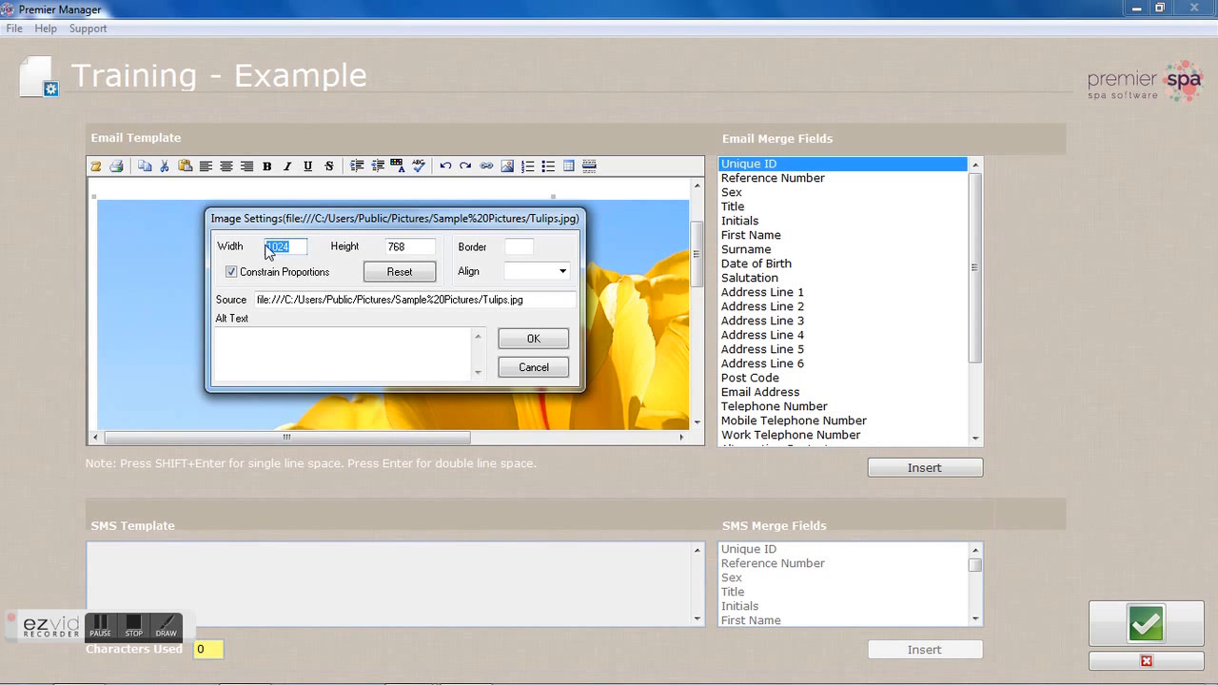
text(400)
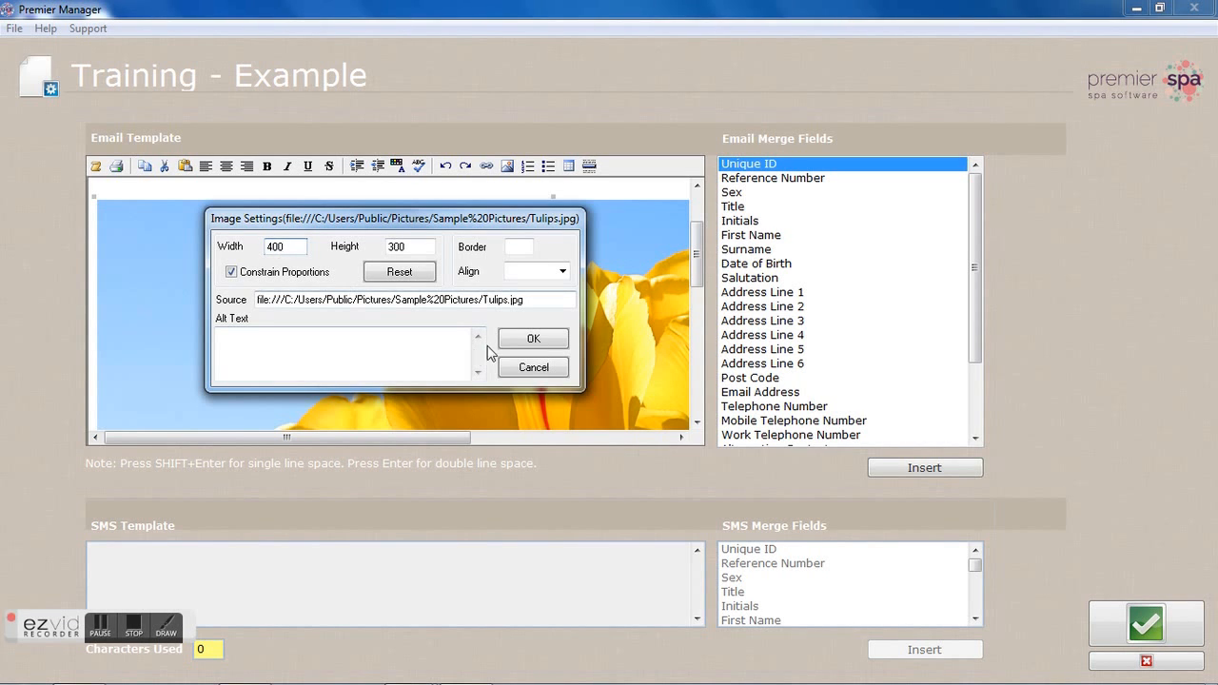
click(528, 339)
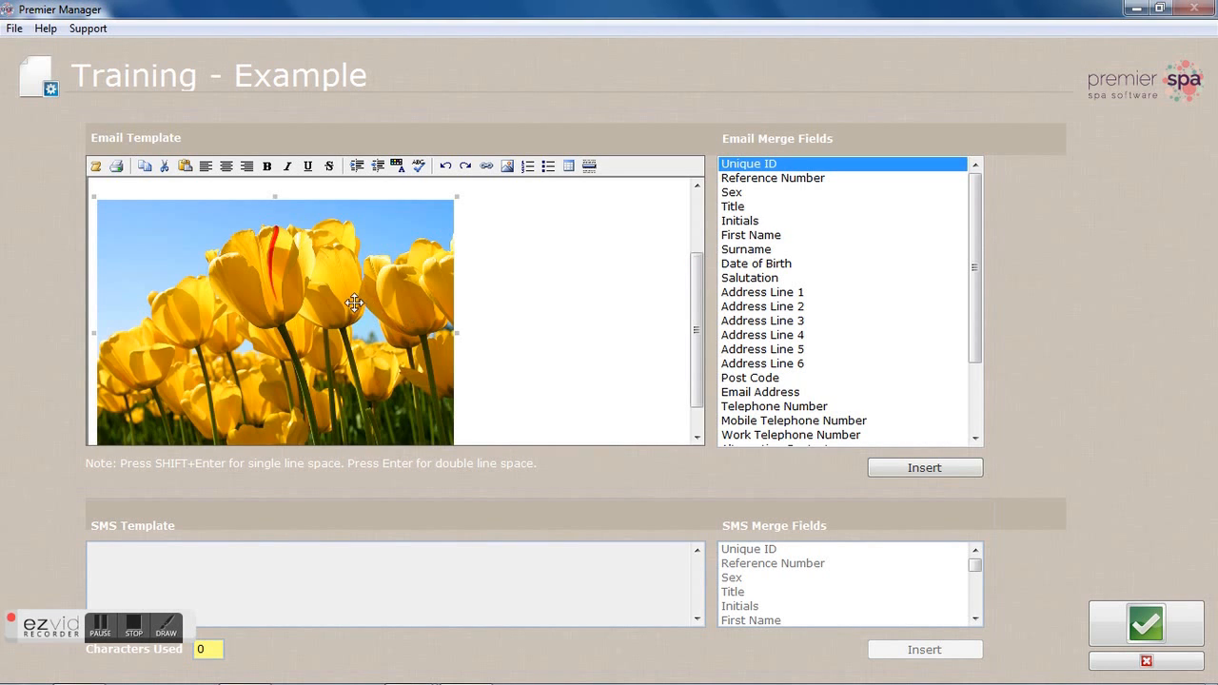
Centre the Tulips image, the greeting and the news line in the email template
drag(695, 381, 677, 315)
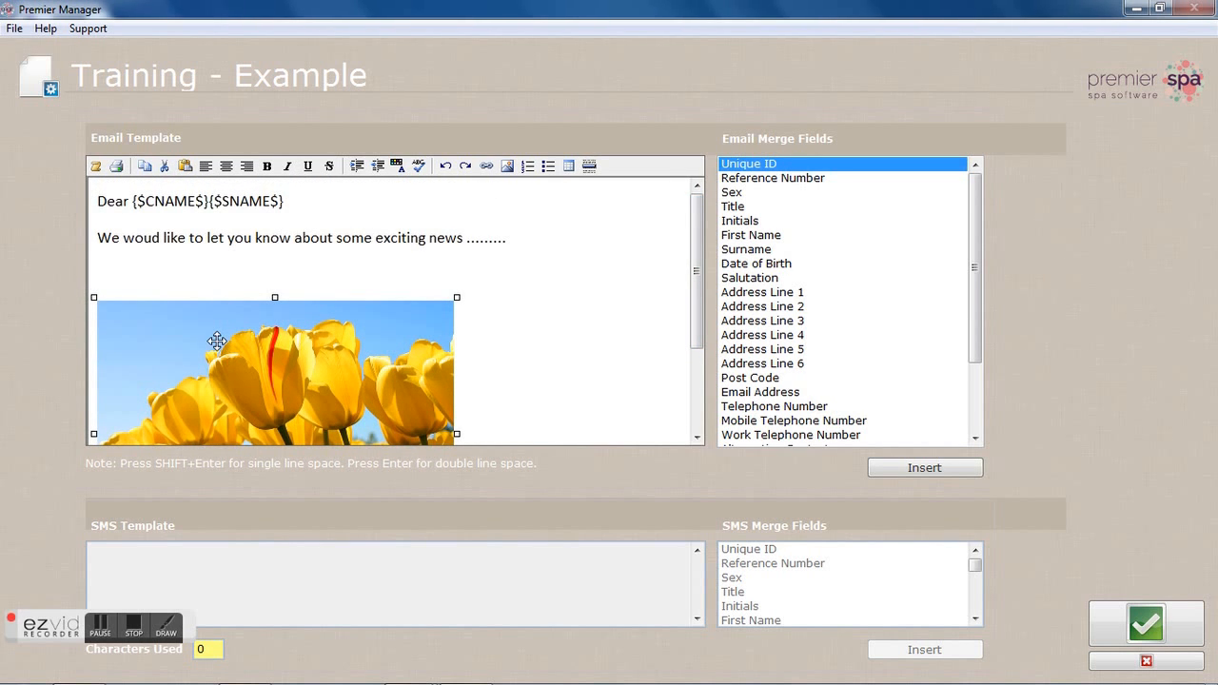
click(225, 168)
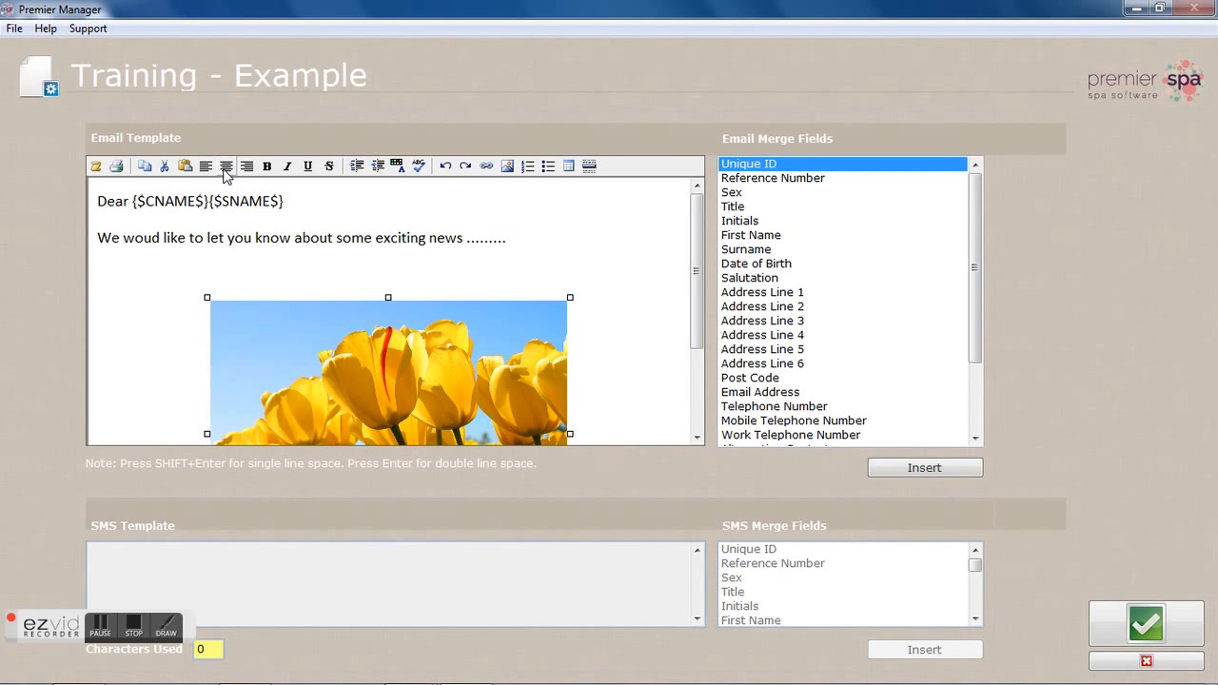
drag(511, 241, 99, 201)
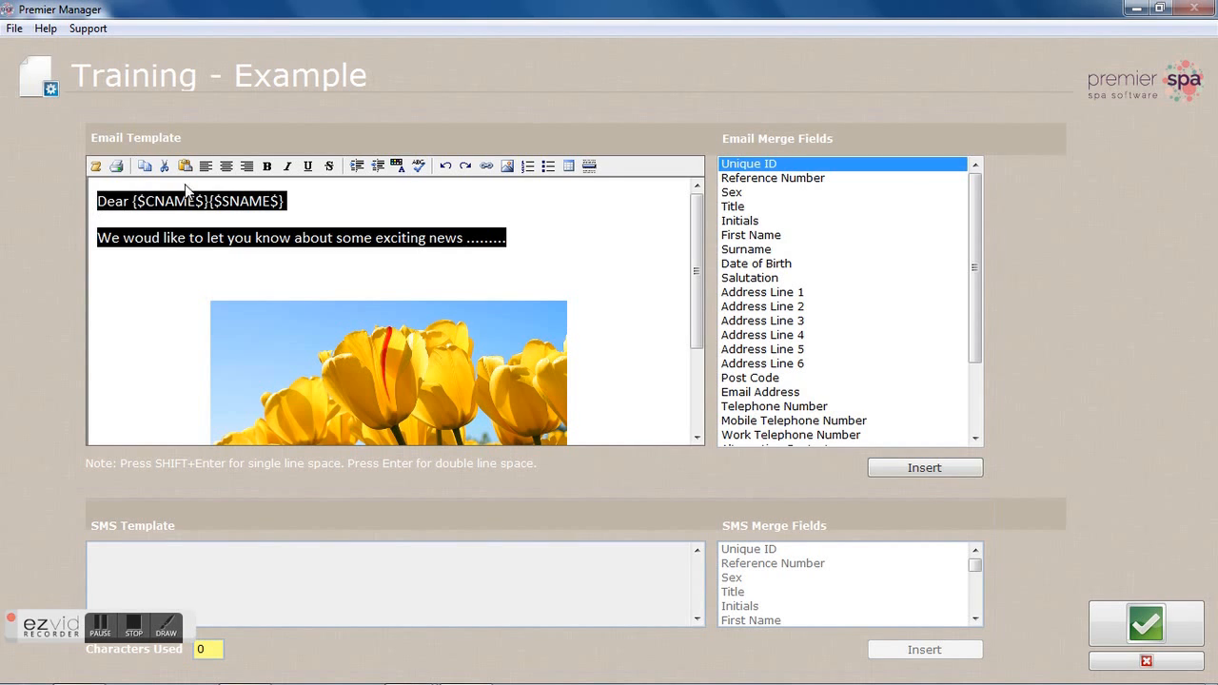
click(226, 167)
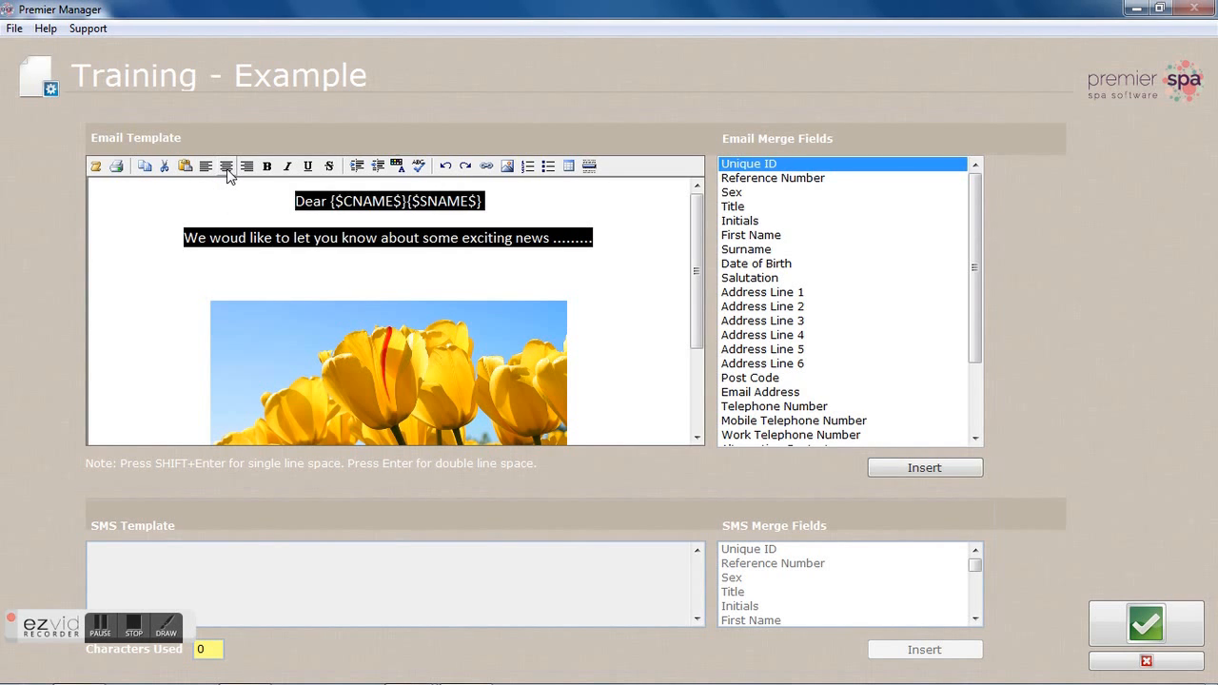
click(198, 269)
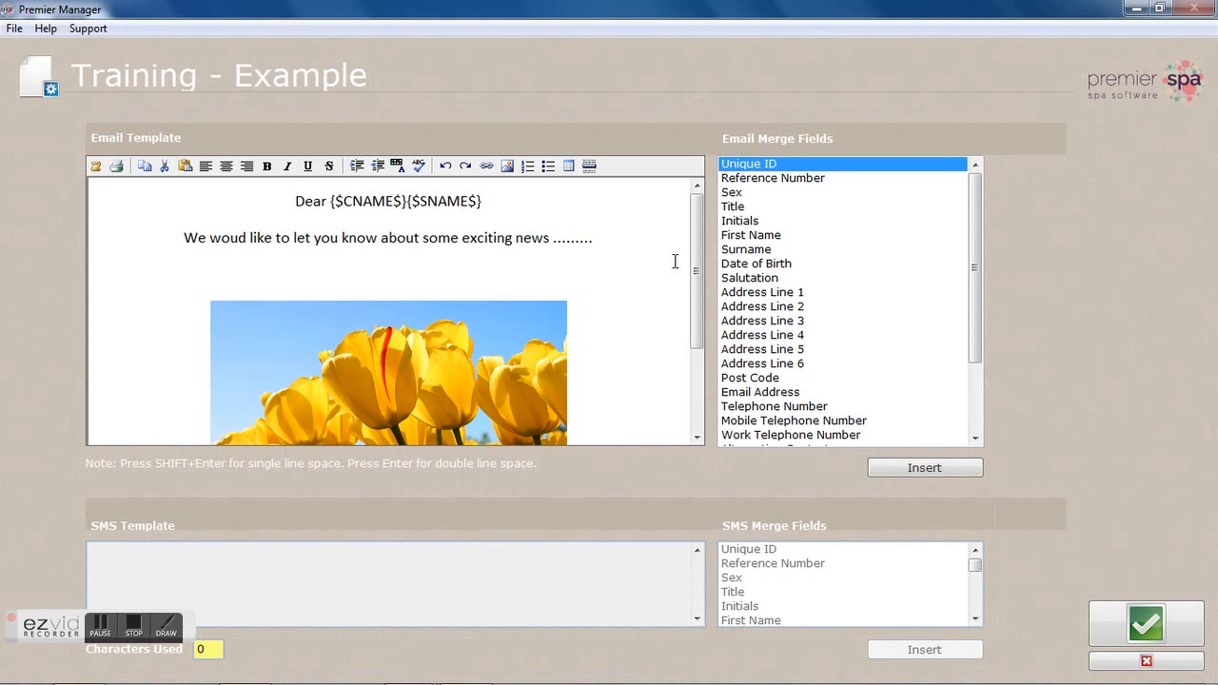
Open the Tulips image's settings and select its full source path
drag(696, 280, 694, 377)
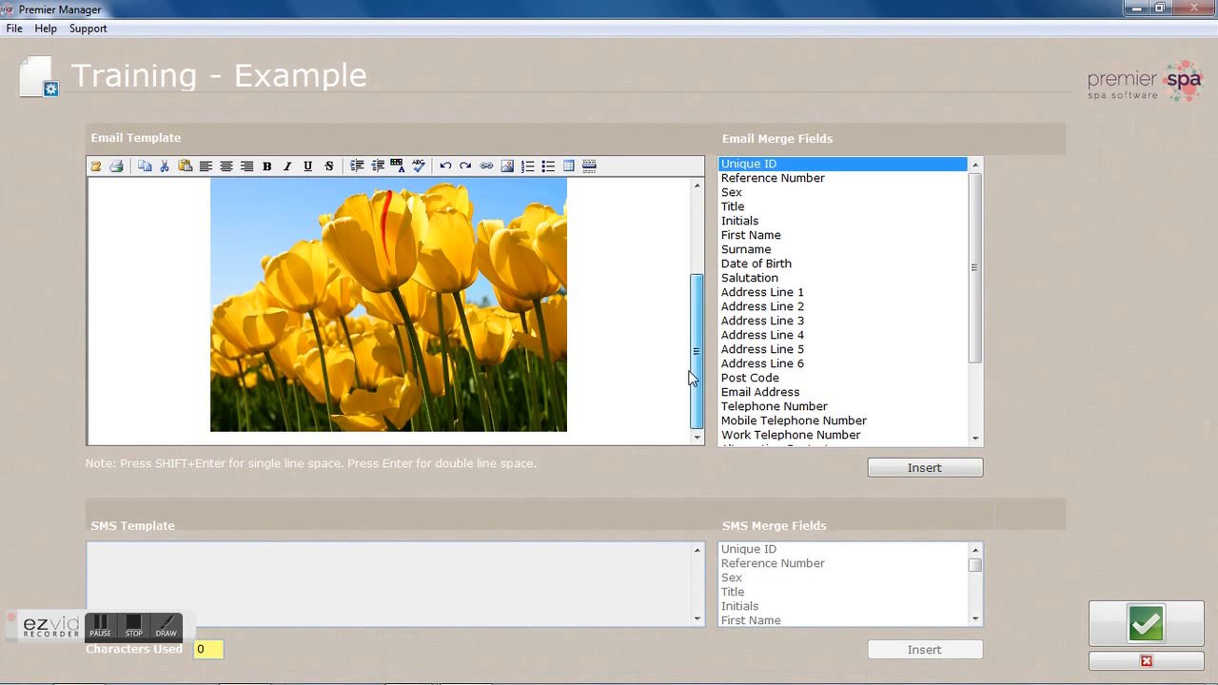
click(391, 302)
double_click(391, 303)
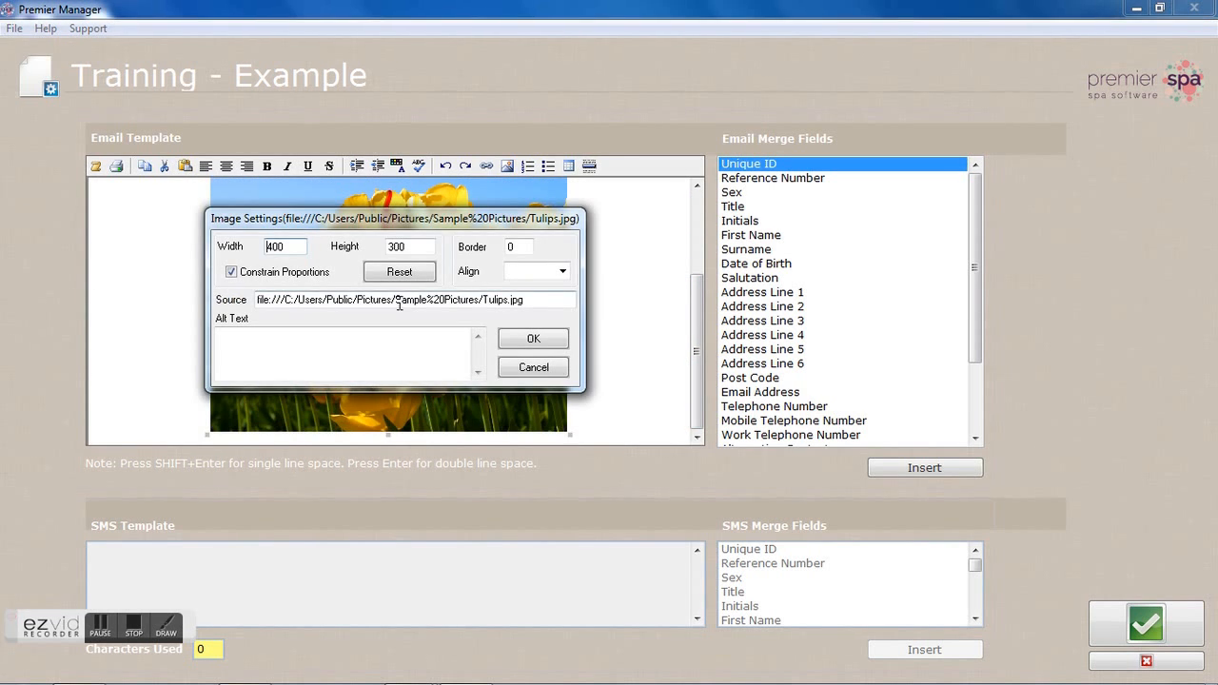
drag(539, 300, 249, 298)
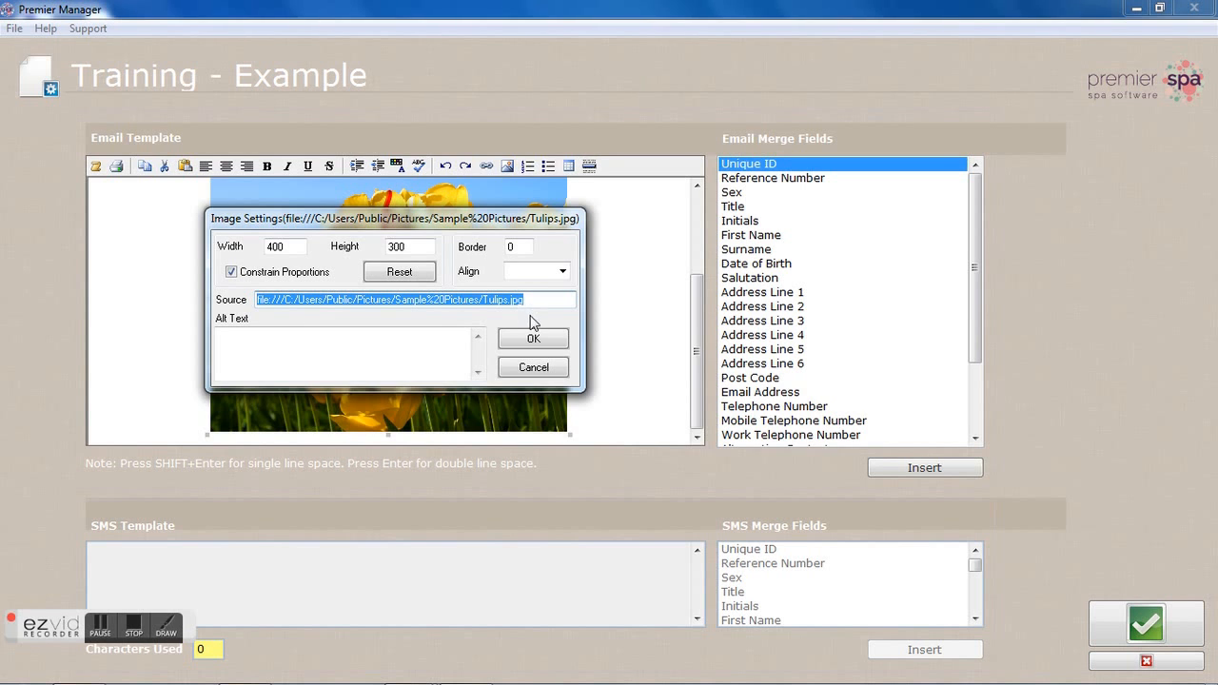
Switch to Chrome and copy the image URL of the Premier Software Solutions logo from the Google Images results
mouse_move(342, 683)
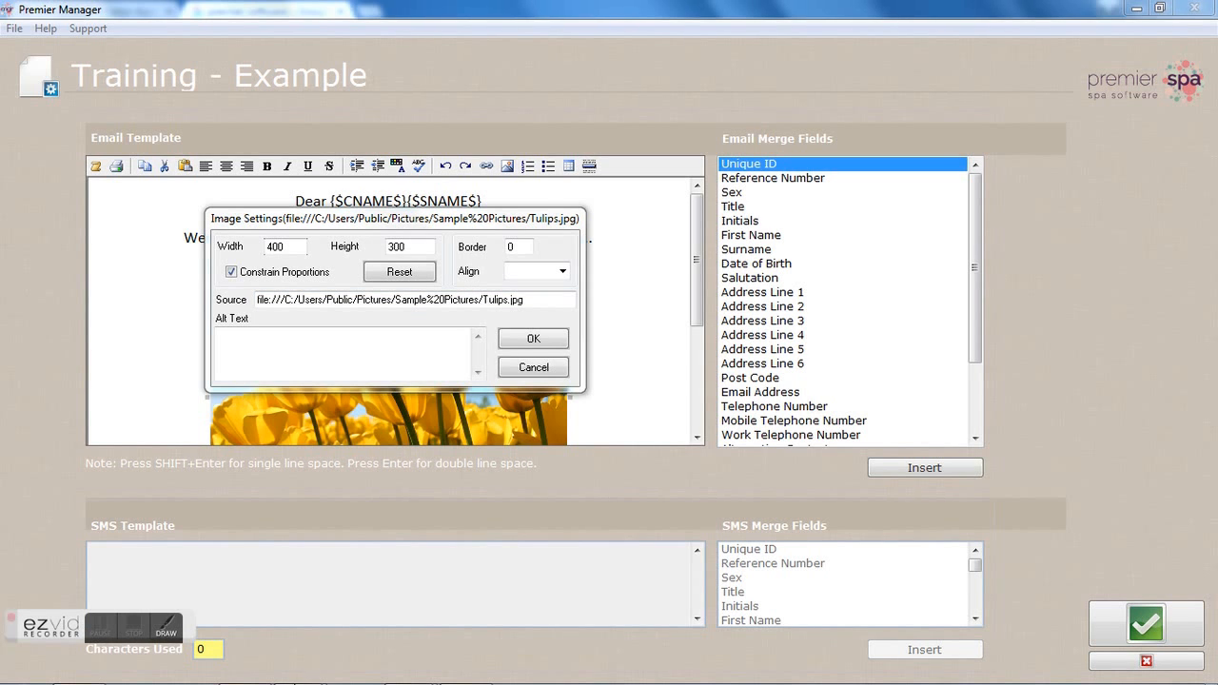
mouse_move(245, 666)
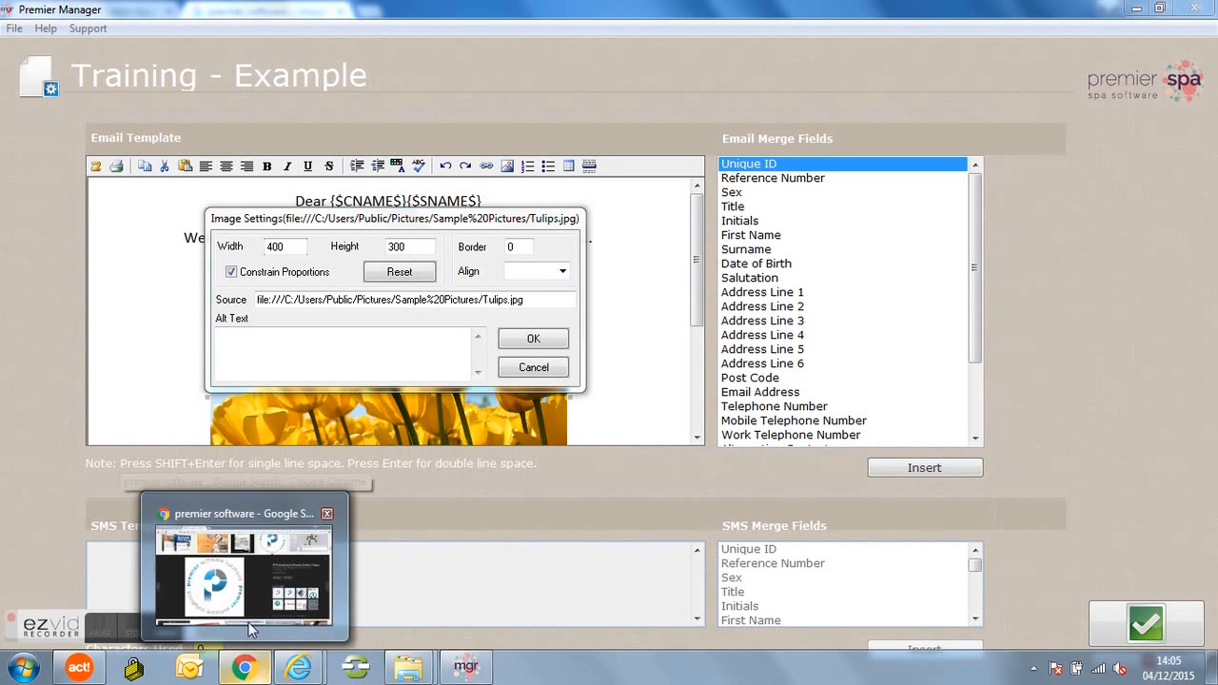
click(233, 597)
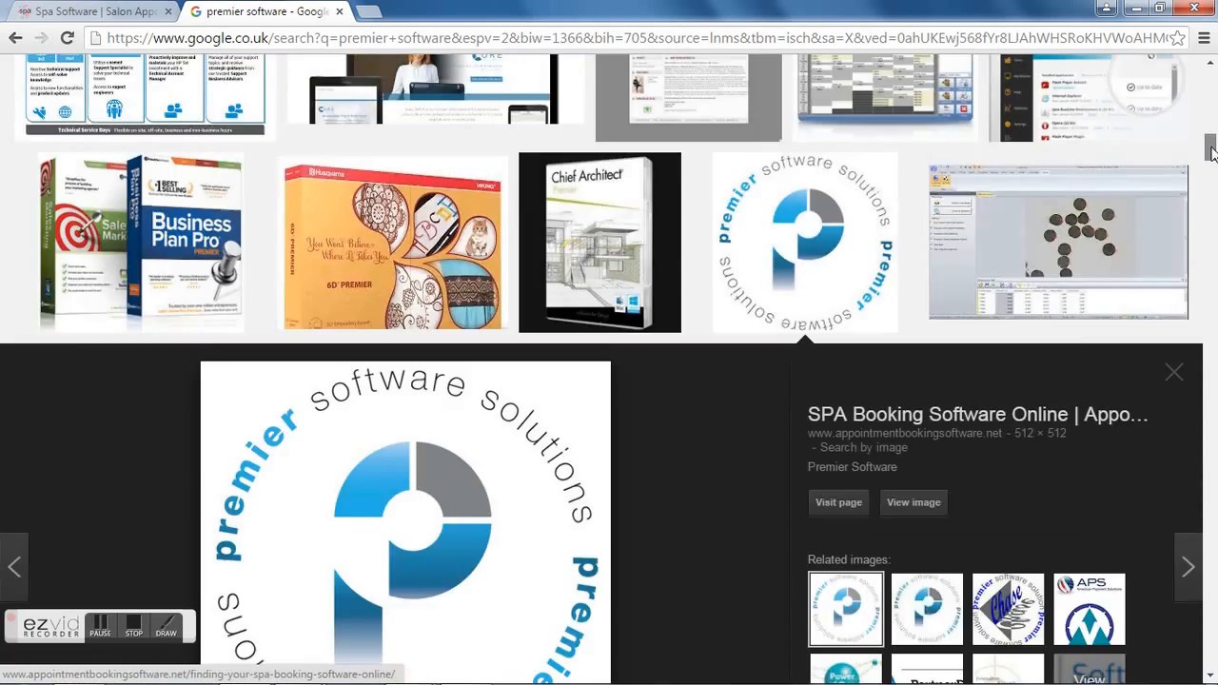
drag(1209, 157, 1207, 83)
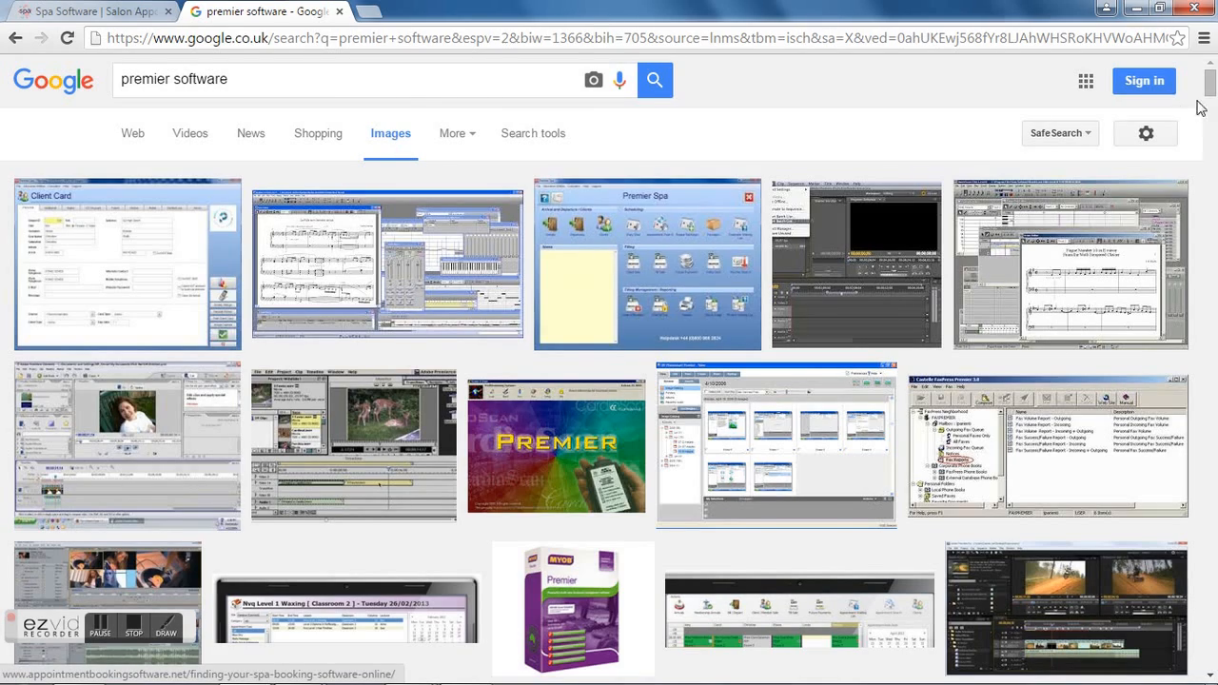
drag(1210, 95, 1207, 172)
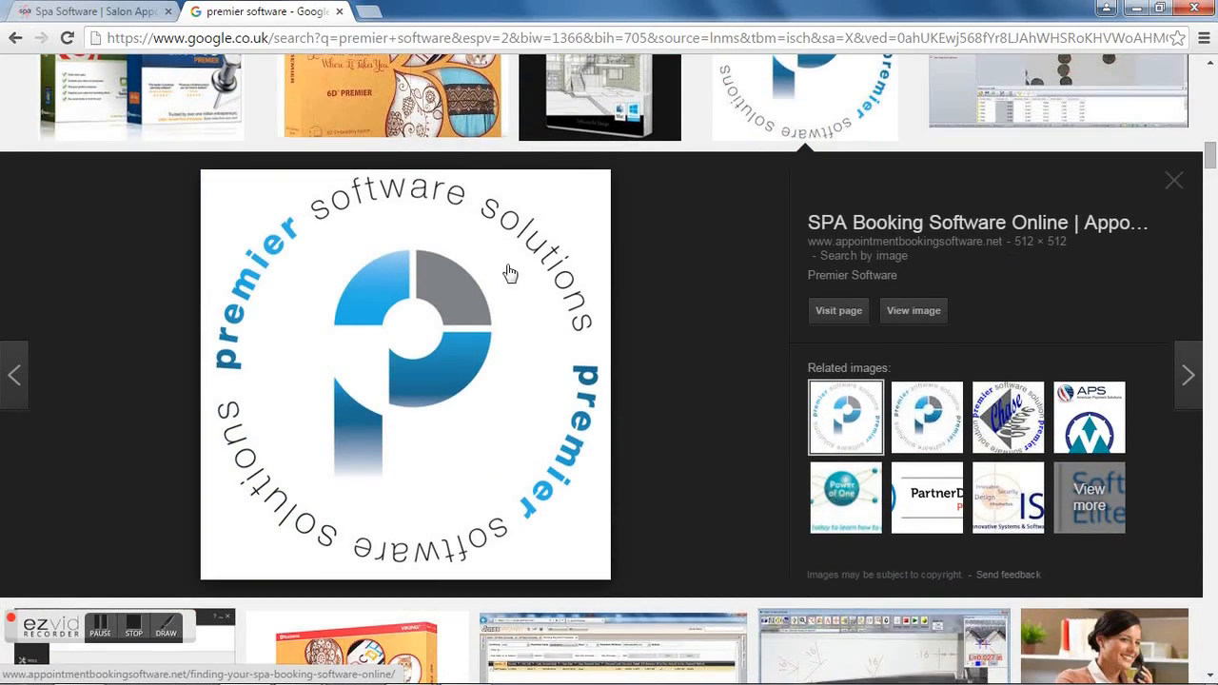
right_click(410, 331)
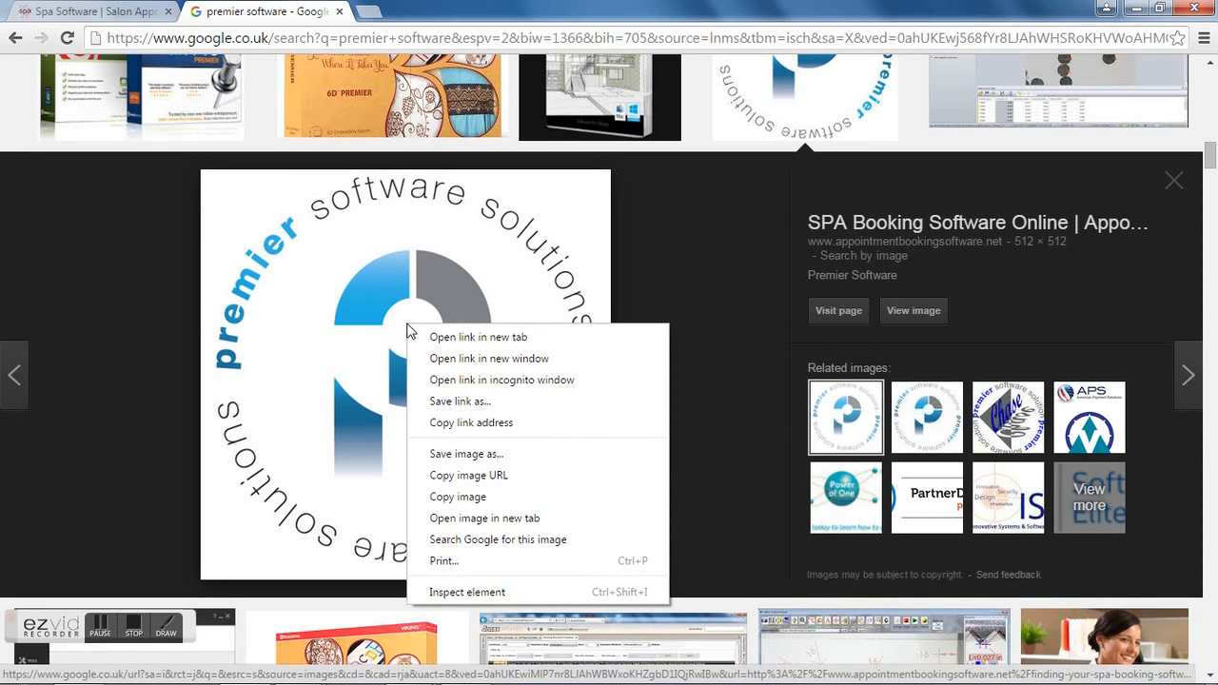
click(435, 476)
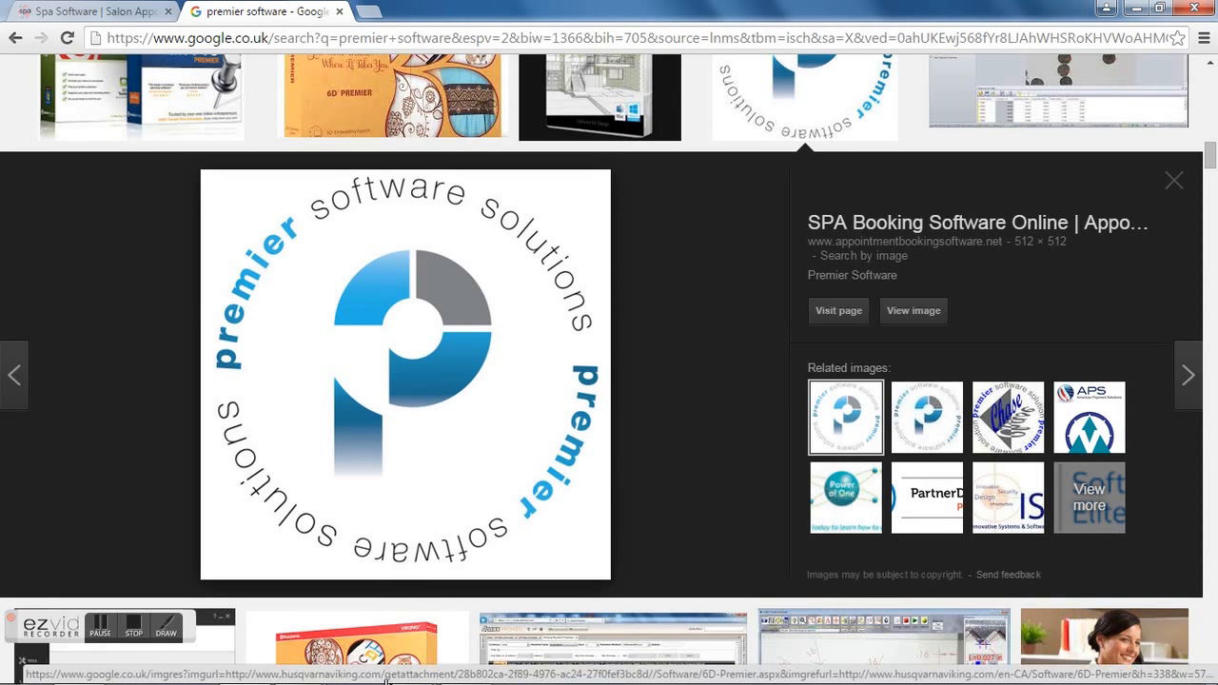
Switch back to Premier Manager and replace the Tulips image's source path with the copied logo URL
mouse_move(395, 683)
mouse_move(469, 643)
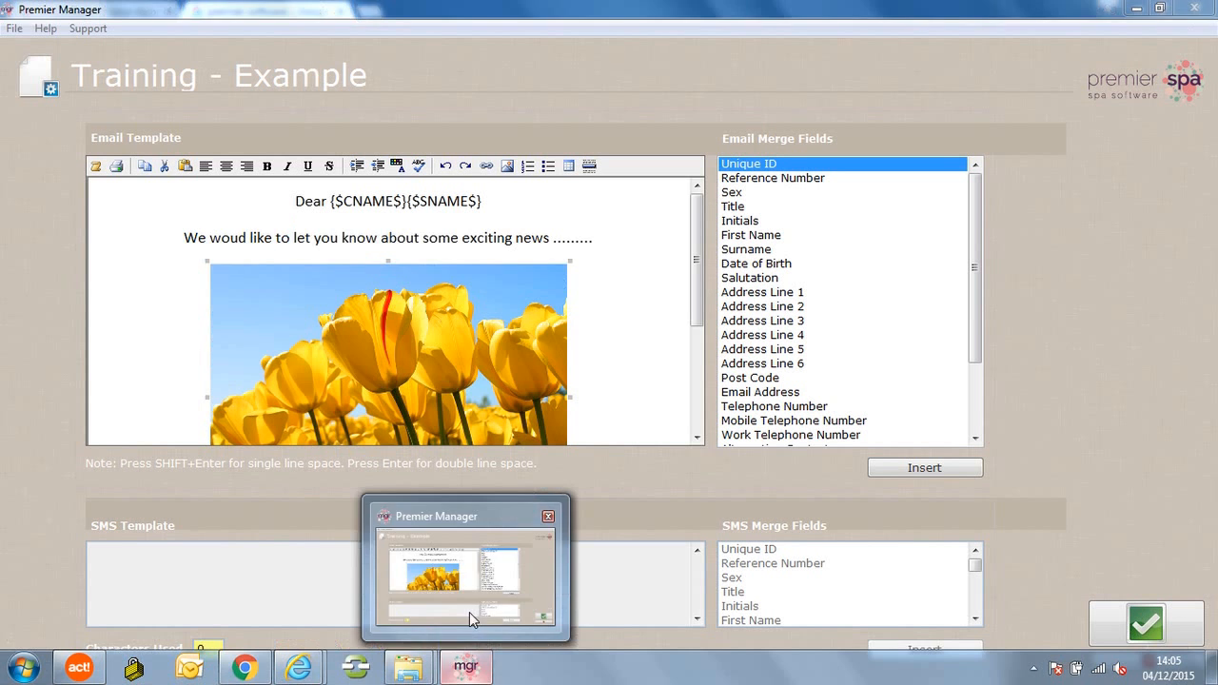
click(469, 612)
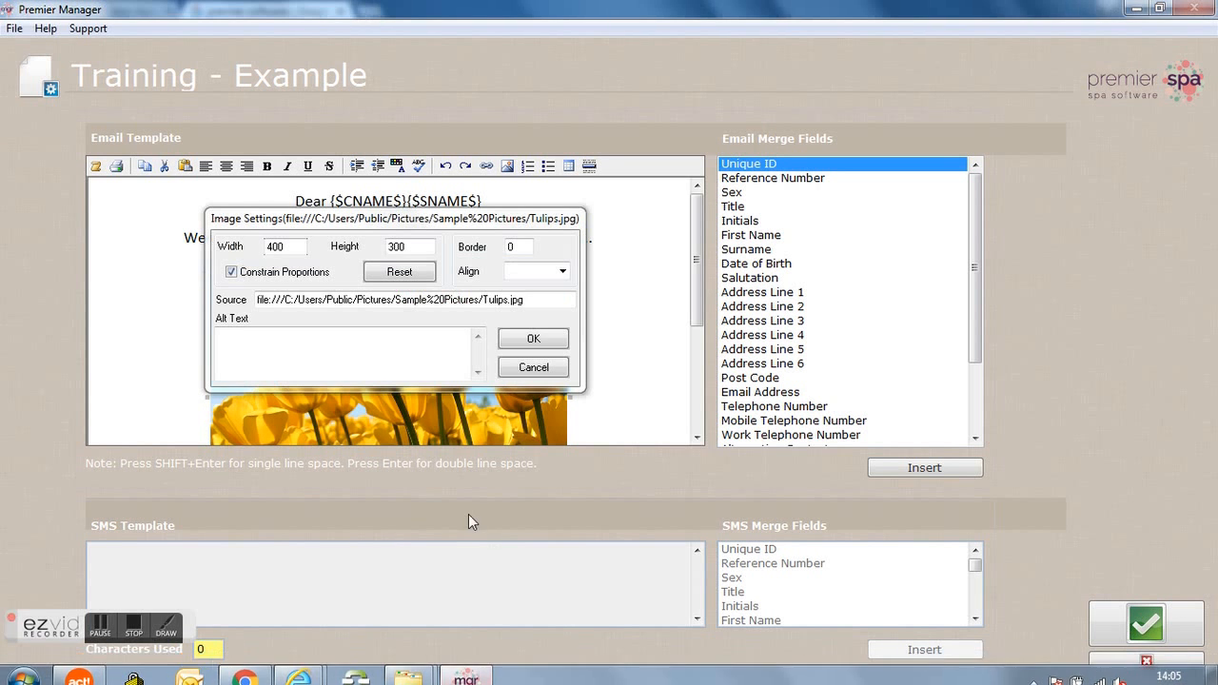
drag(532, 301, 253, 300)
right_click(267, 297)
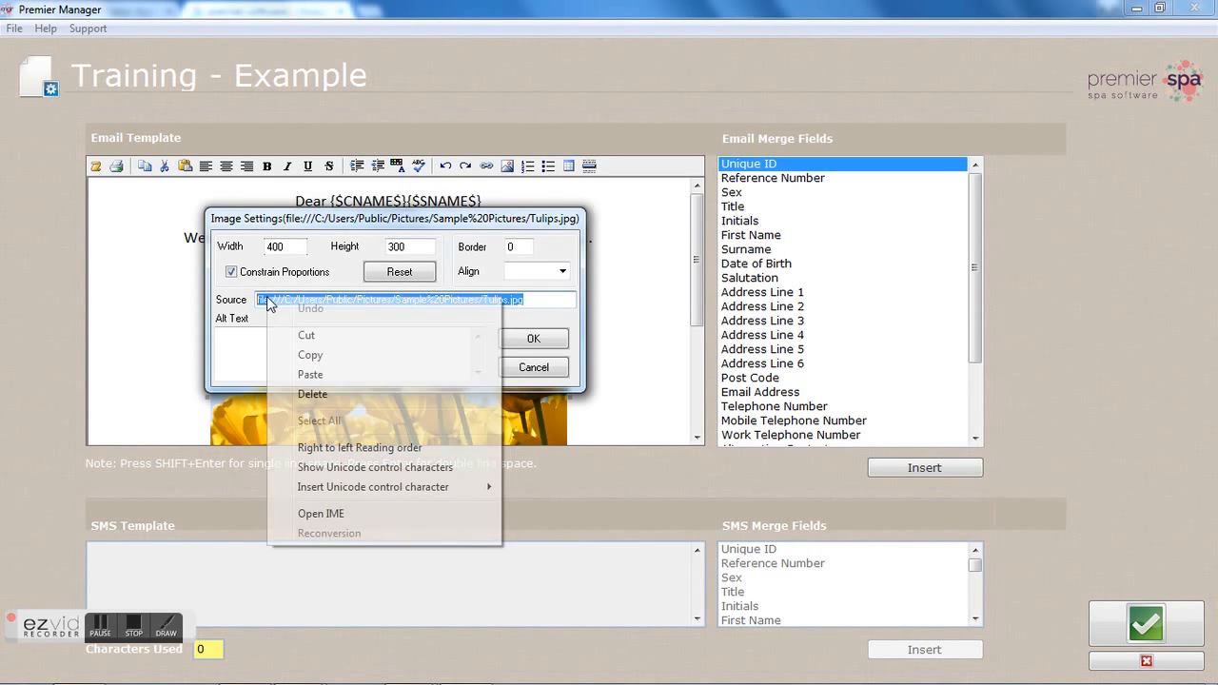
click(315, 380)
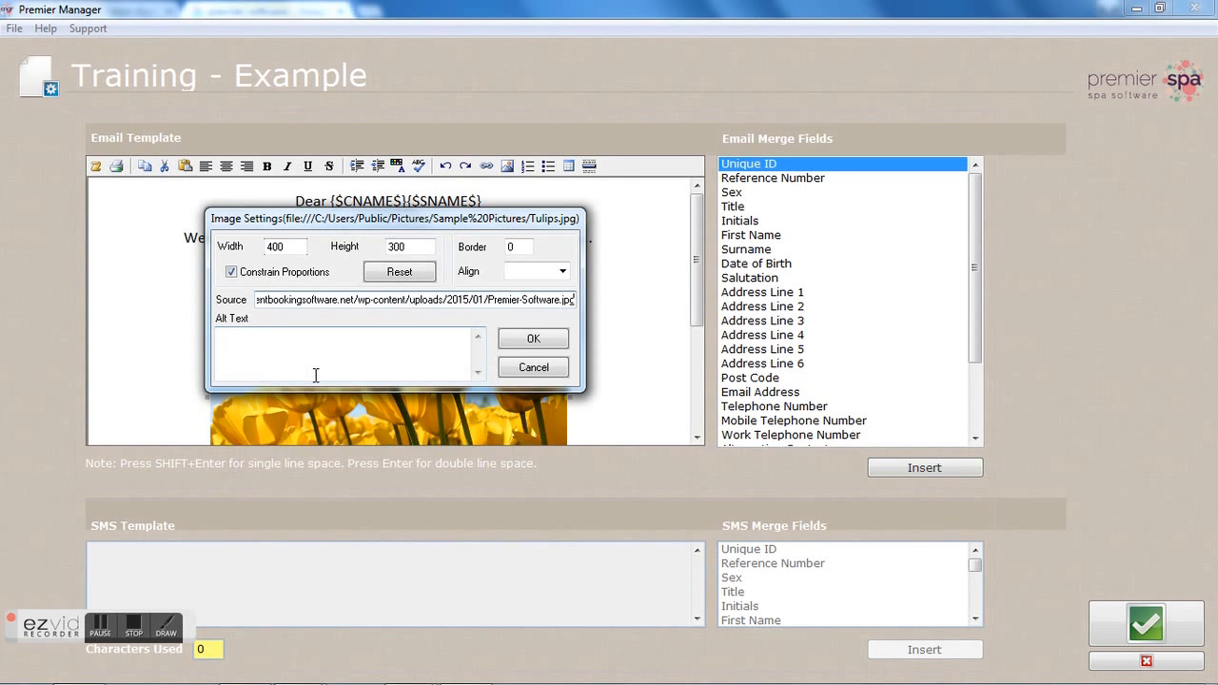
click(520, 342)
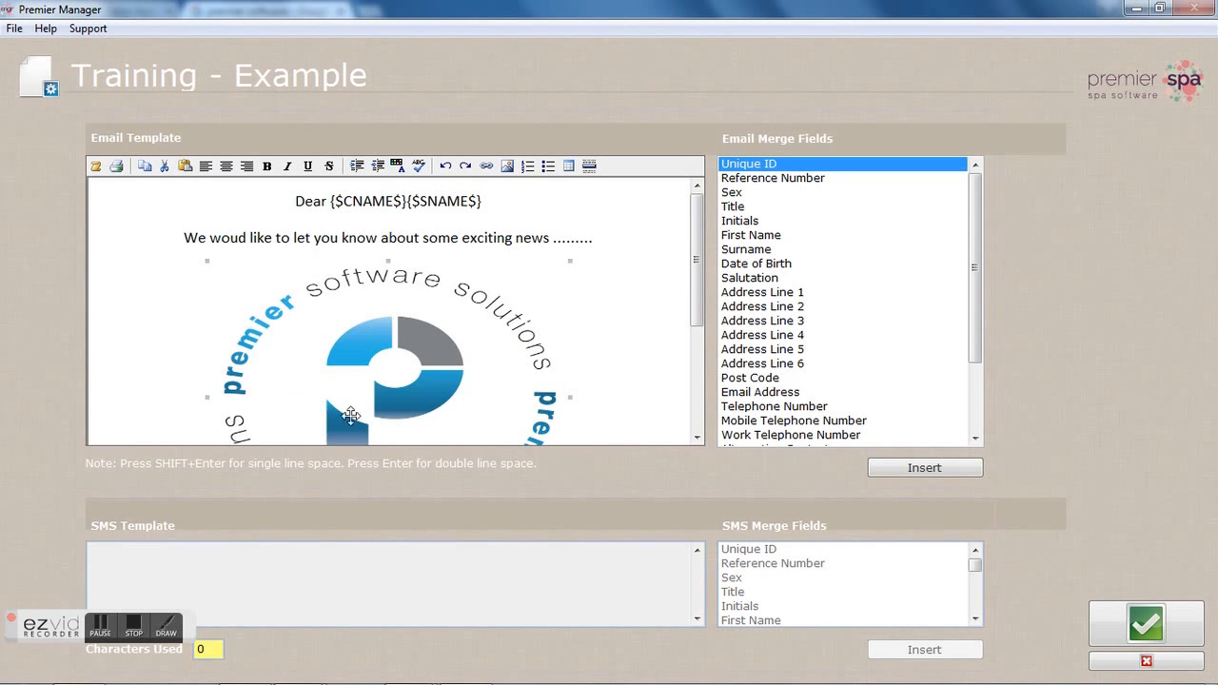
Set the logo image's width to 200 with its proportions constrained
double_click(485, 342)
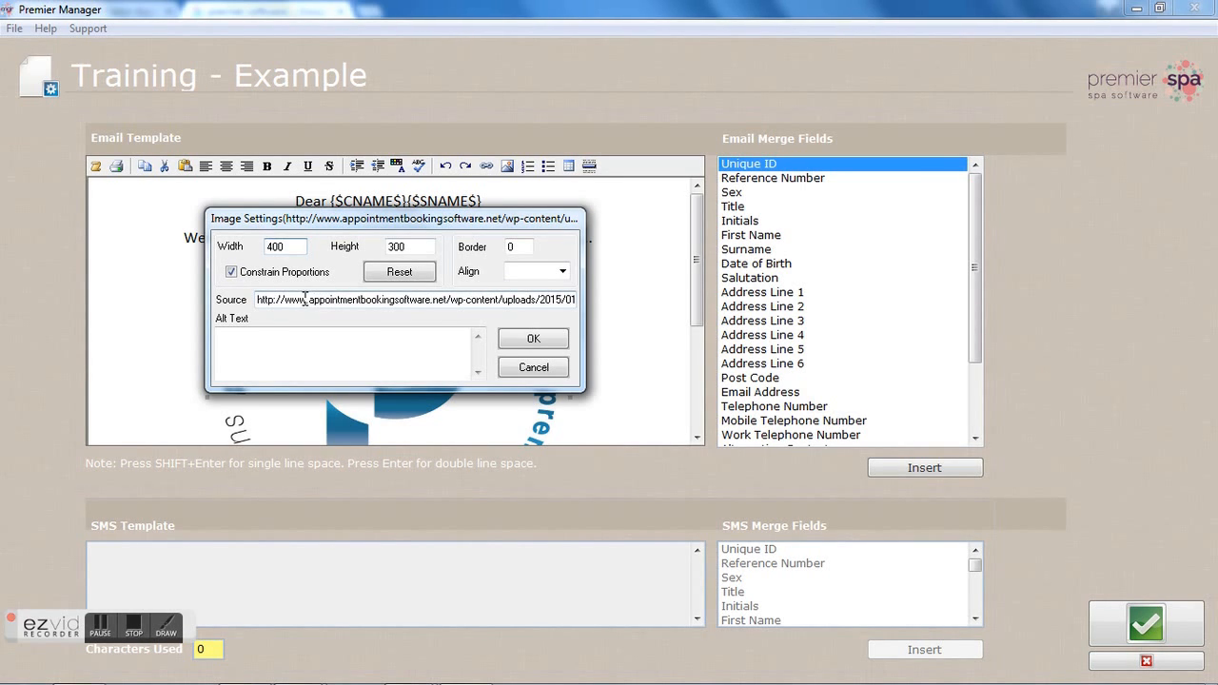
drag(289, 246, 264, 253)
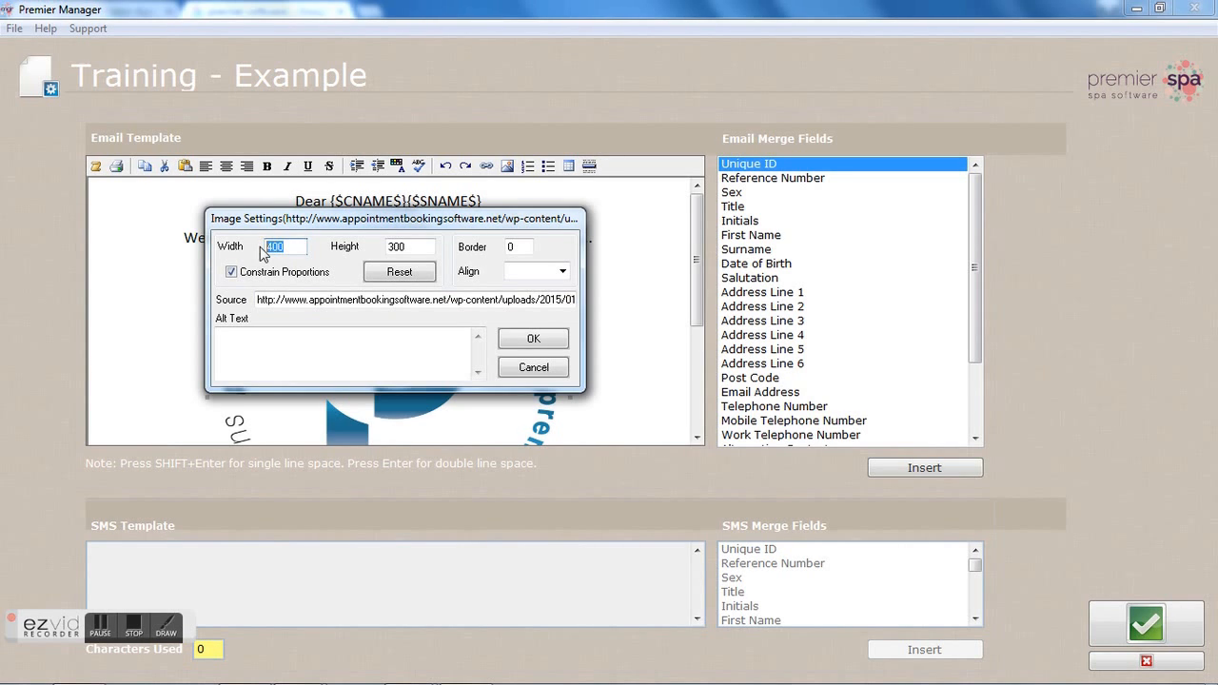
text(200)
click(518, 339)
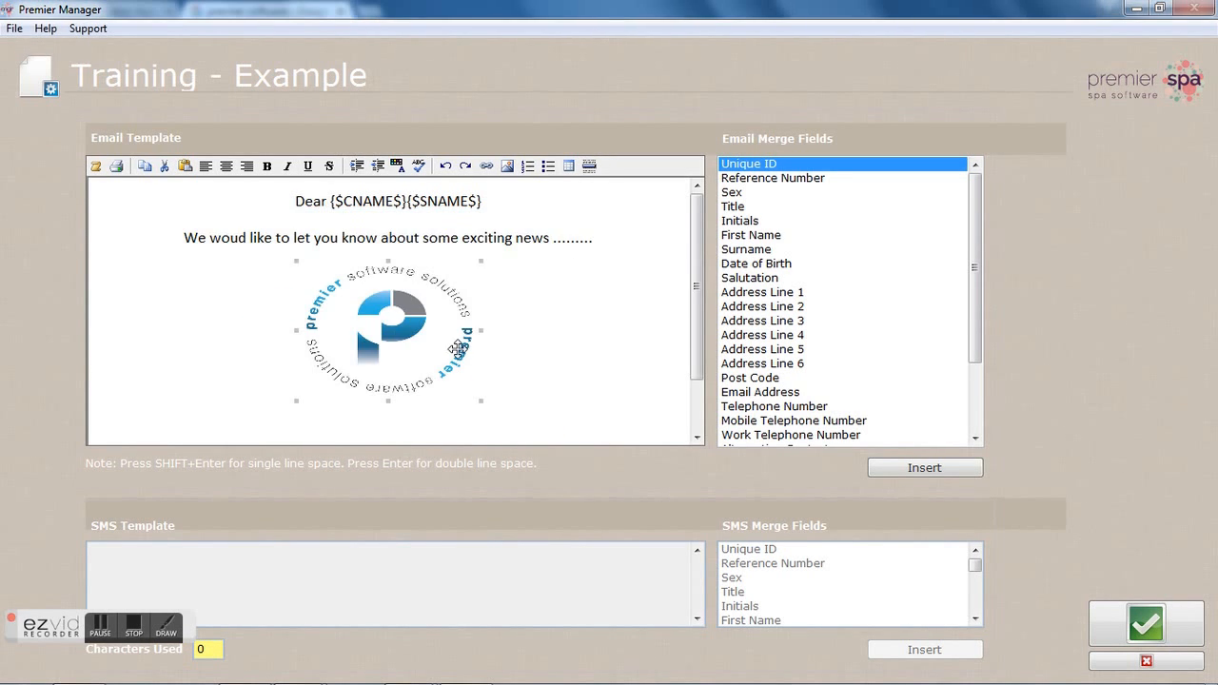
Add the line "Please visit our web page for more information." below the logo, followed by a new line
drag(698, 343, 698, 373)
click(549, 404)
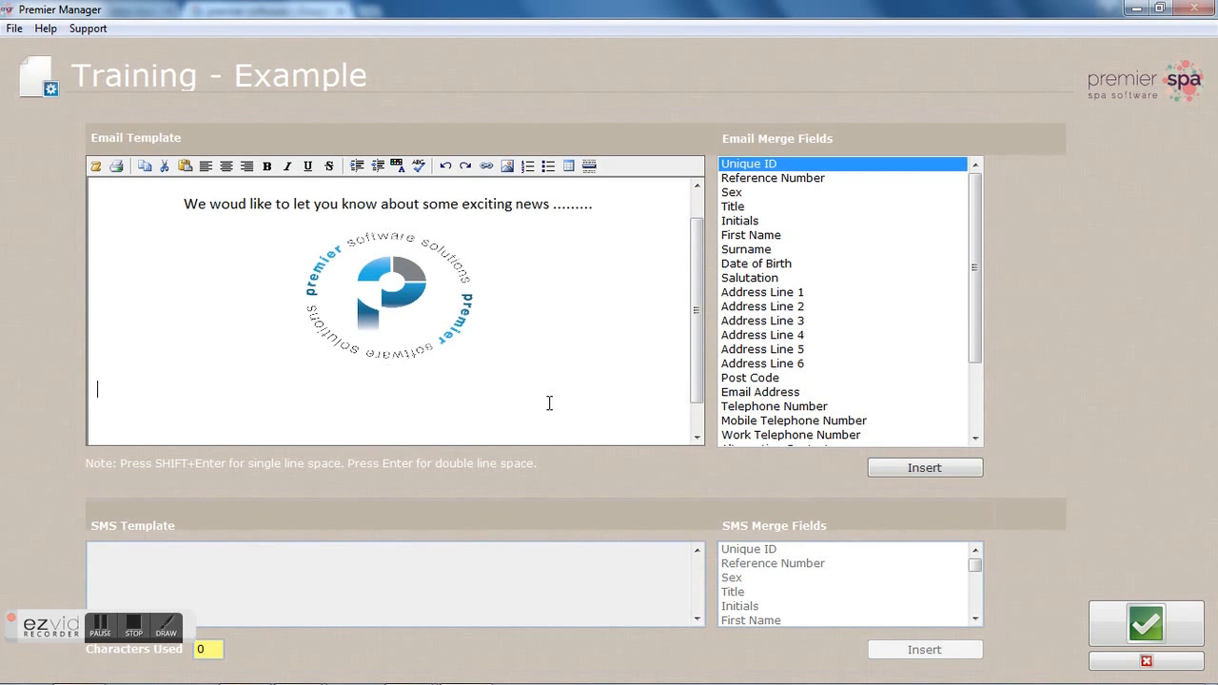
text(Please visit our web page for more)
key(BackSpace)
key(BackSpace)
key(BackSpace)
key(BackSpace)
key(BackSpace)
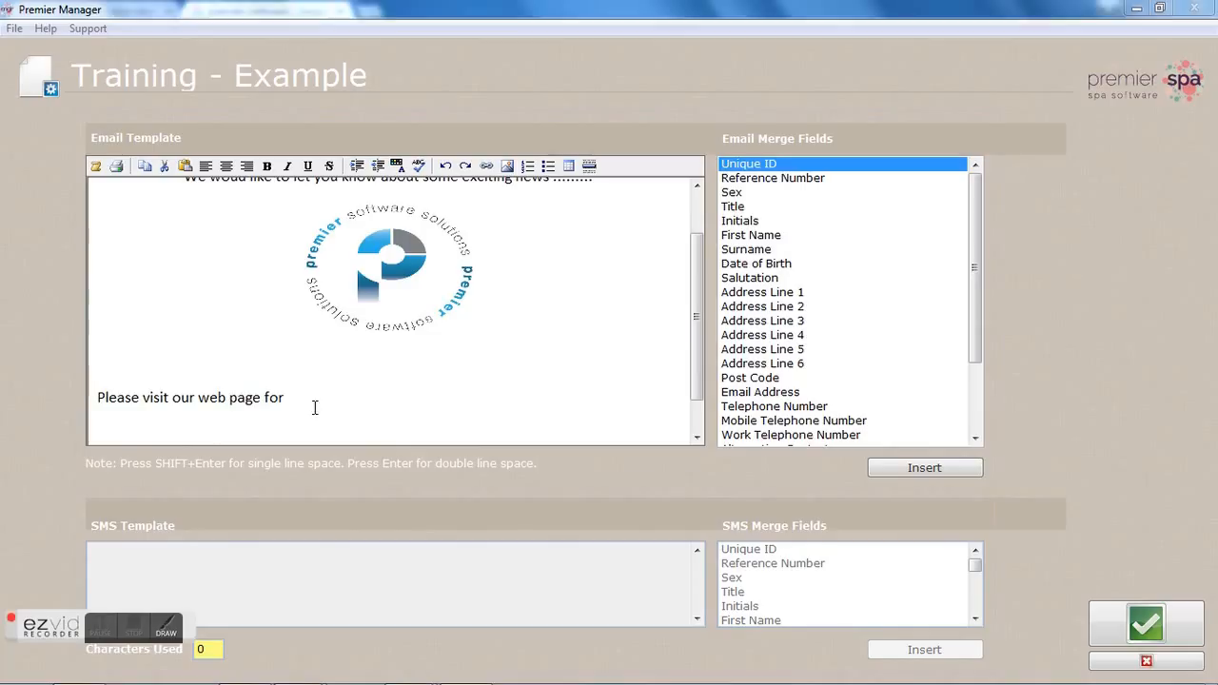
key(Return)
text(mo)
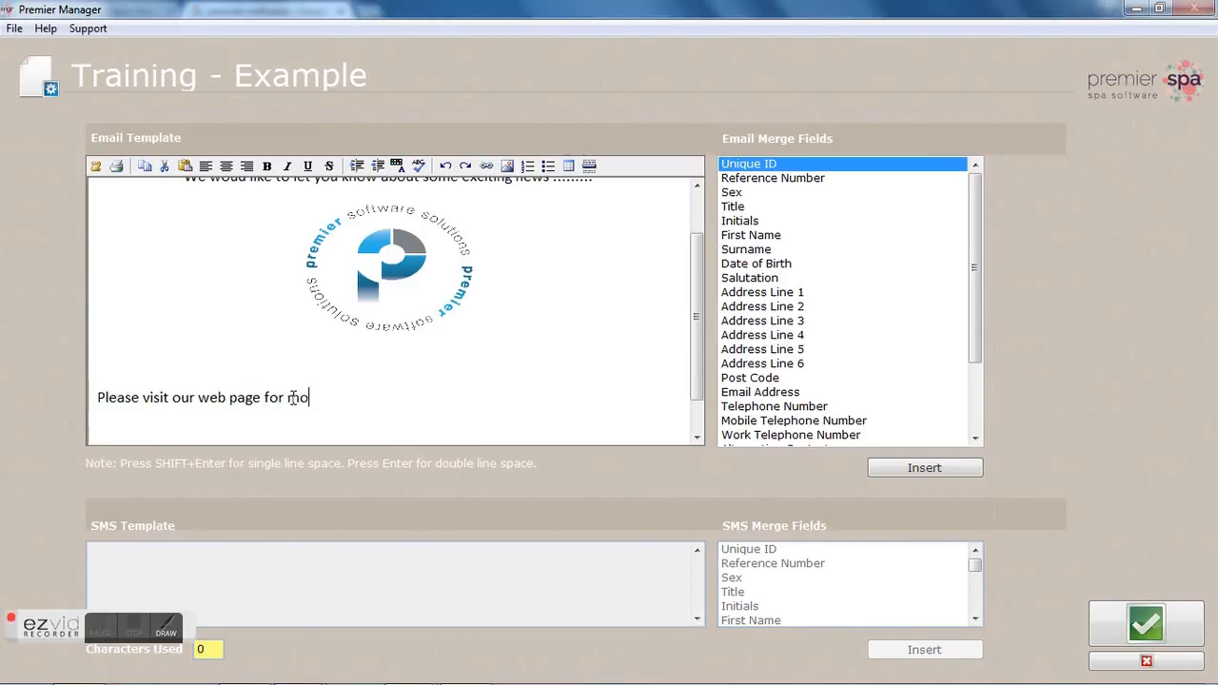
text(re information.)
key(Return)
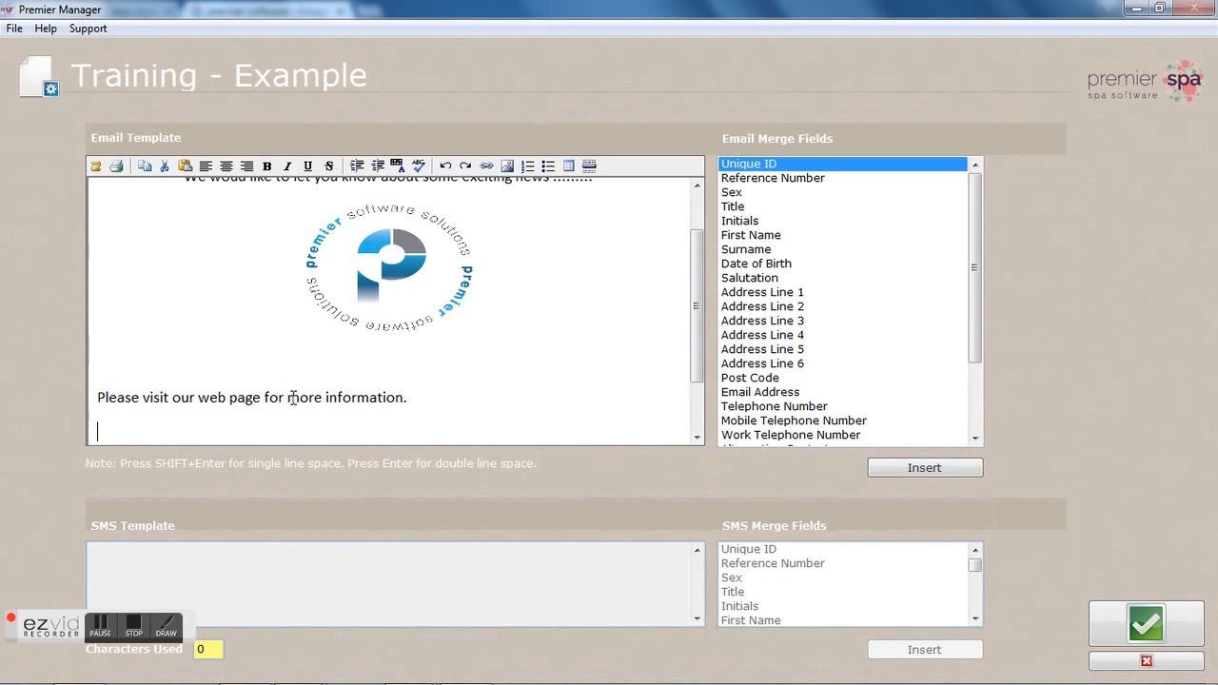
click(487, 167)
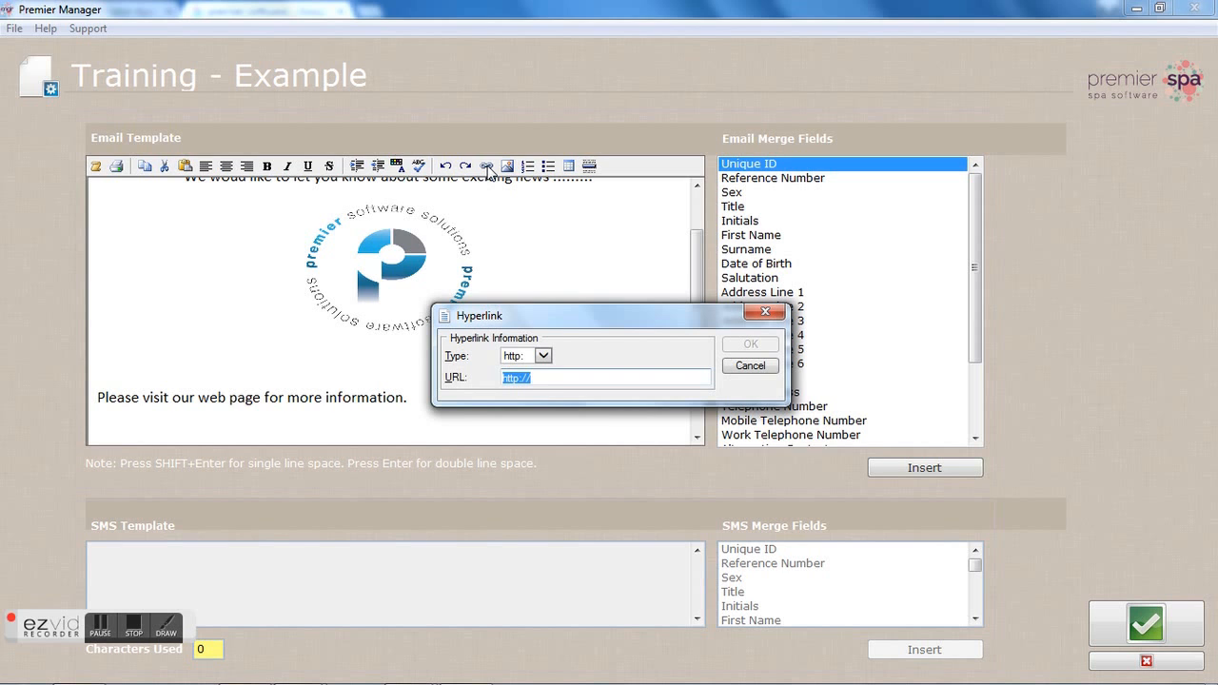
click(537, 377)
text(www.premiersoftware.co.uk)
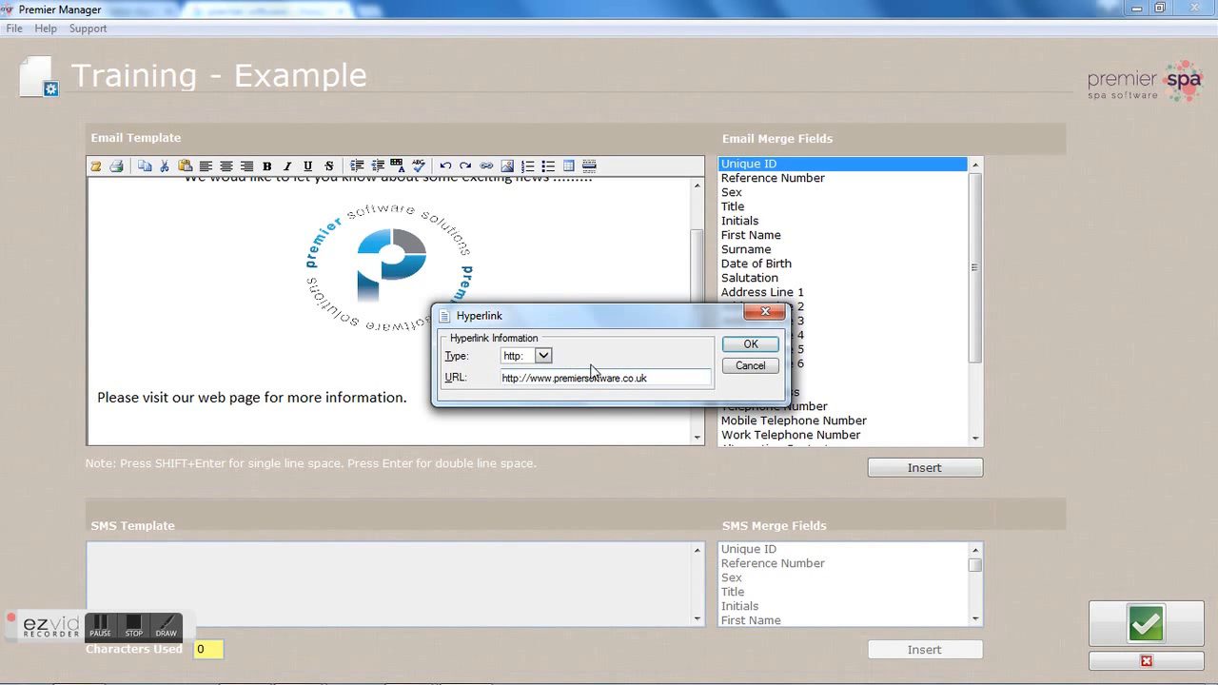
click(749, 344)
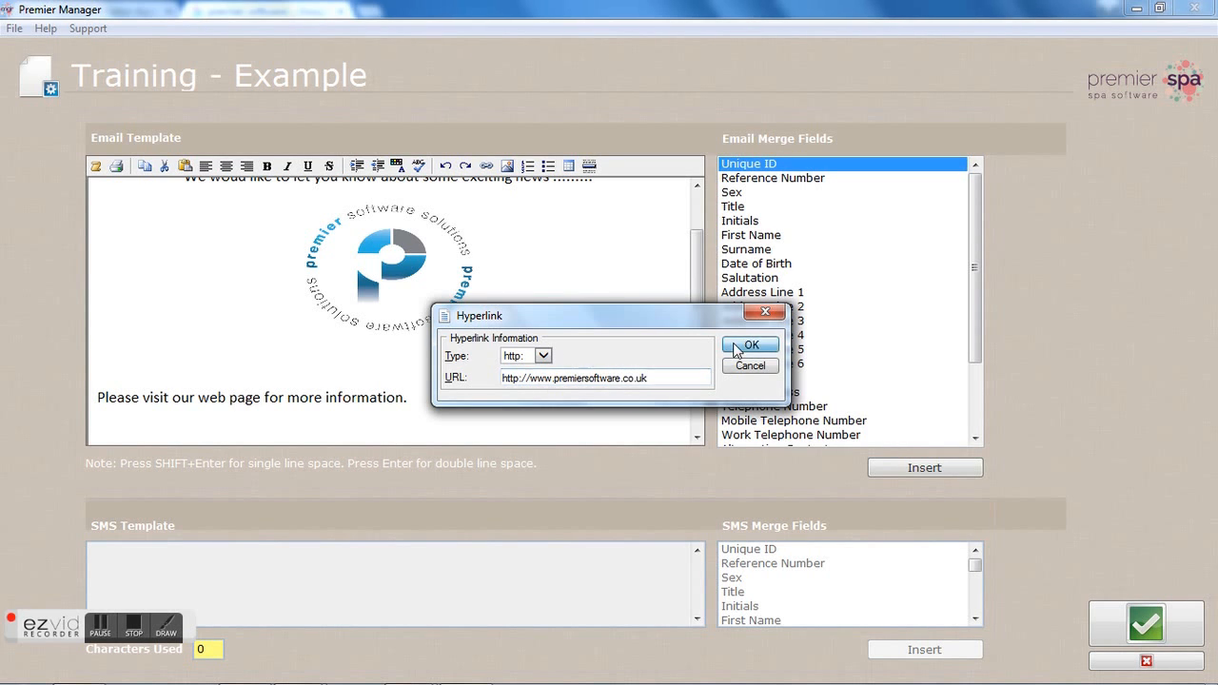
Centre the web page sentence and the hyperlink below it
drag(698, 367, 698, 384)
drag(295, 418, 82, 360)
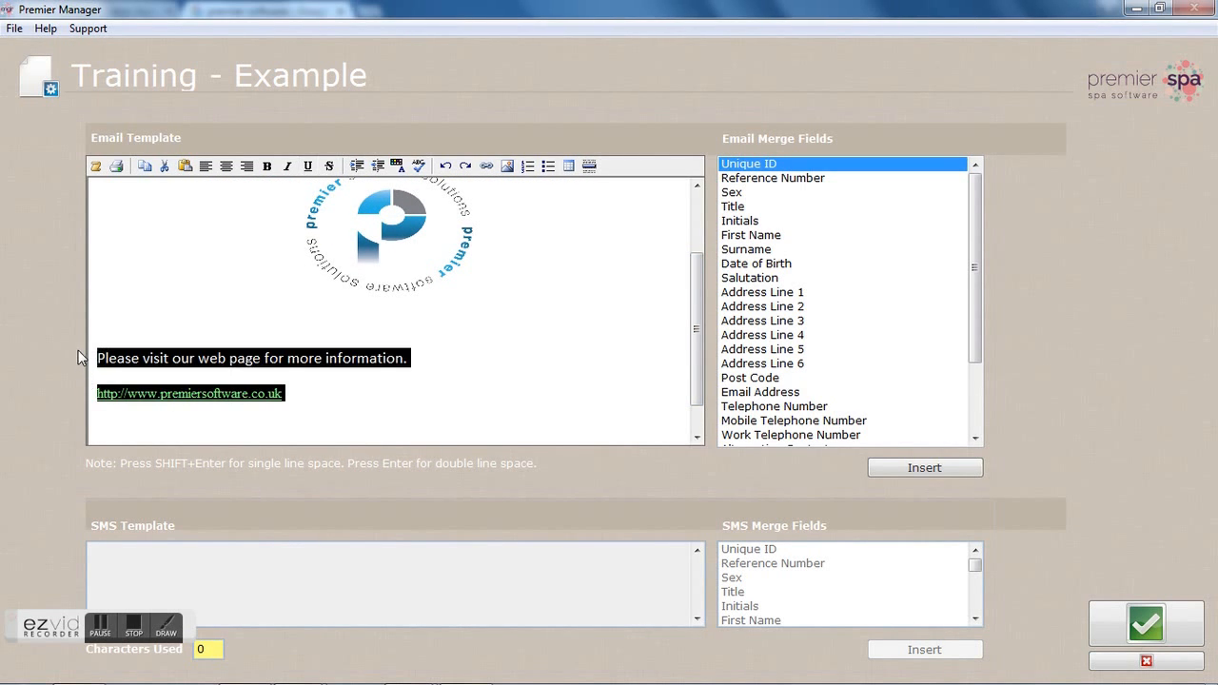
click(227, 167)
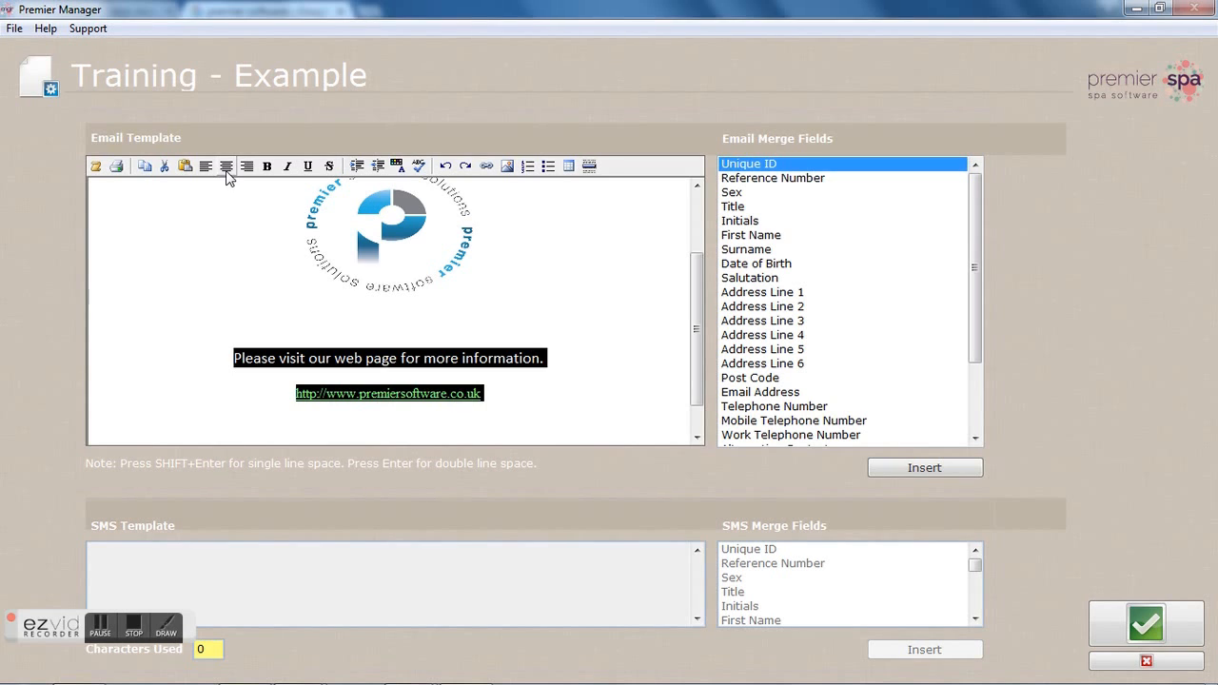
click(492, 406)
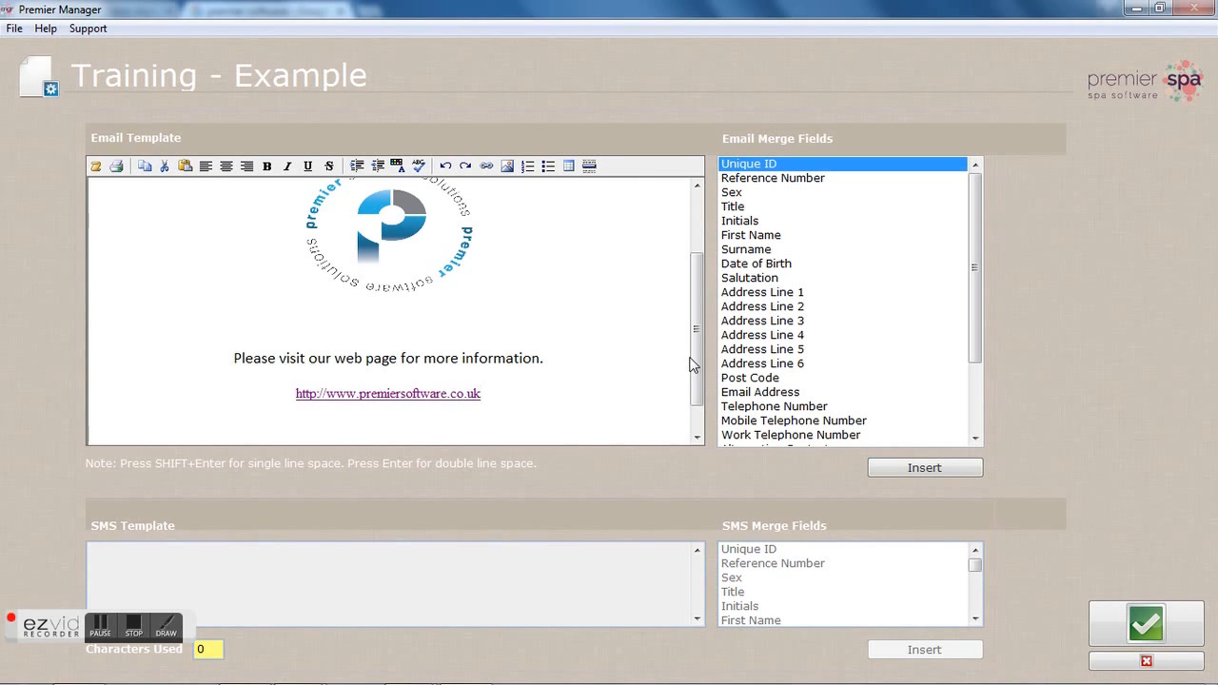
Insert a horizontal line on a new line below the hyperlink
drag(694, 368, 693, 390)
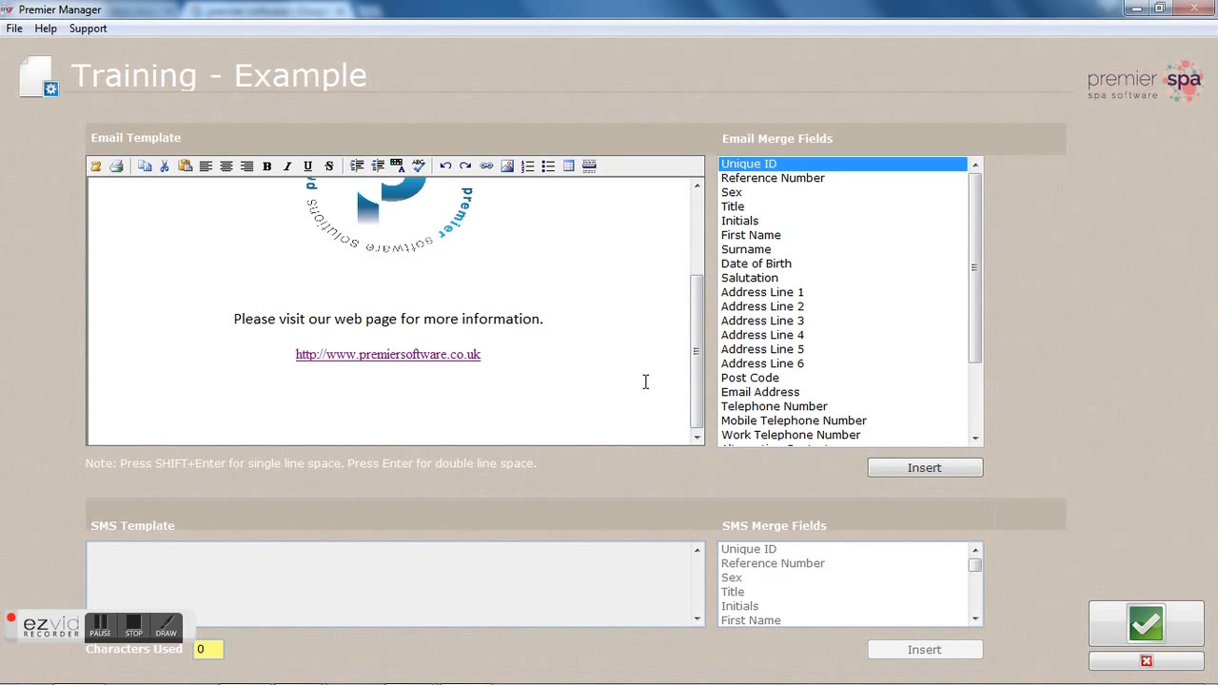
scroll(645, 382, down, 2)
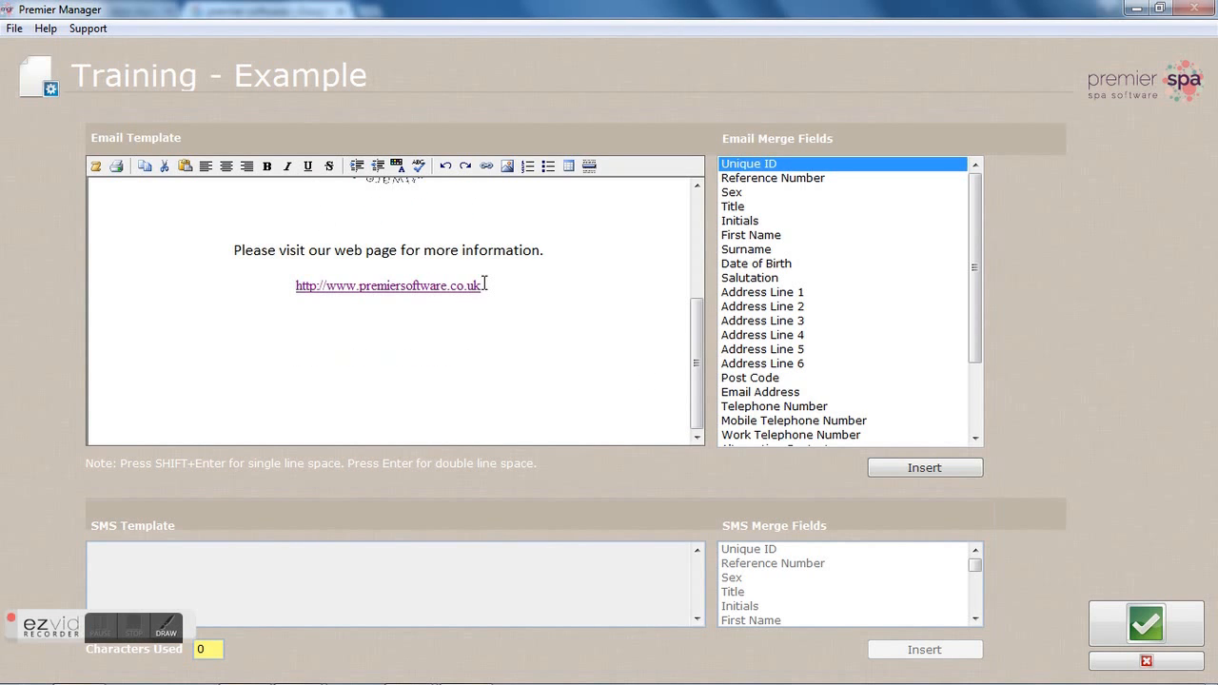
key(Return)
click(588, 166)
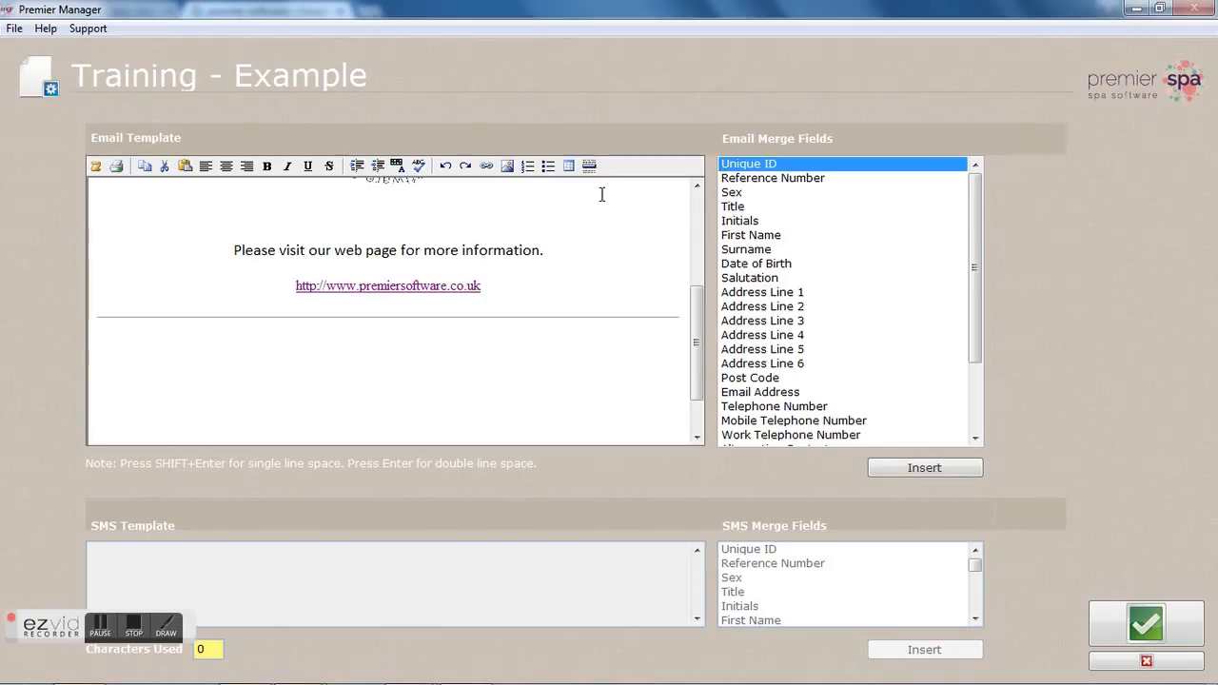
Insert a second horizontal line below the first one and delete it again
click(590, 167)
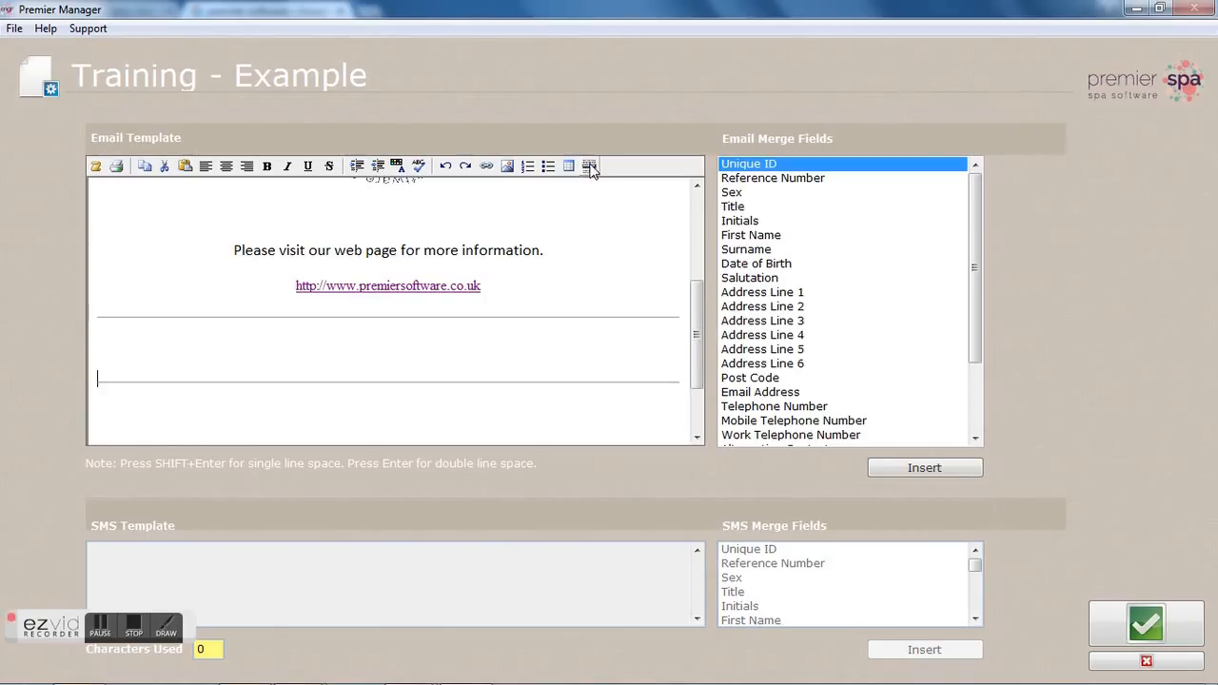
click(574, 382)
click(576, 382)
click(571, 381)
key(Delete)
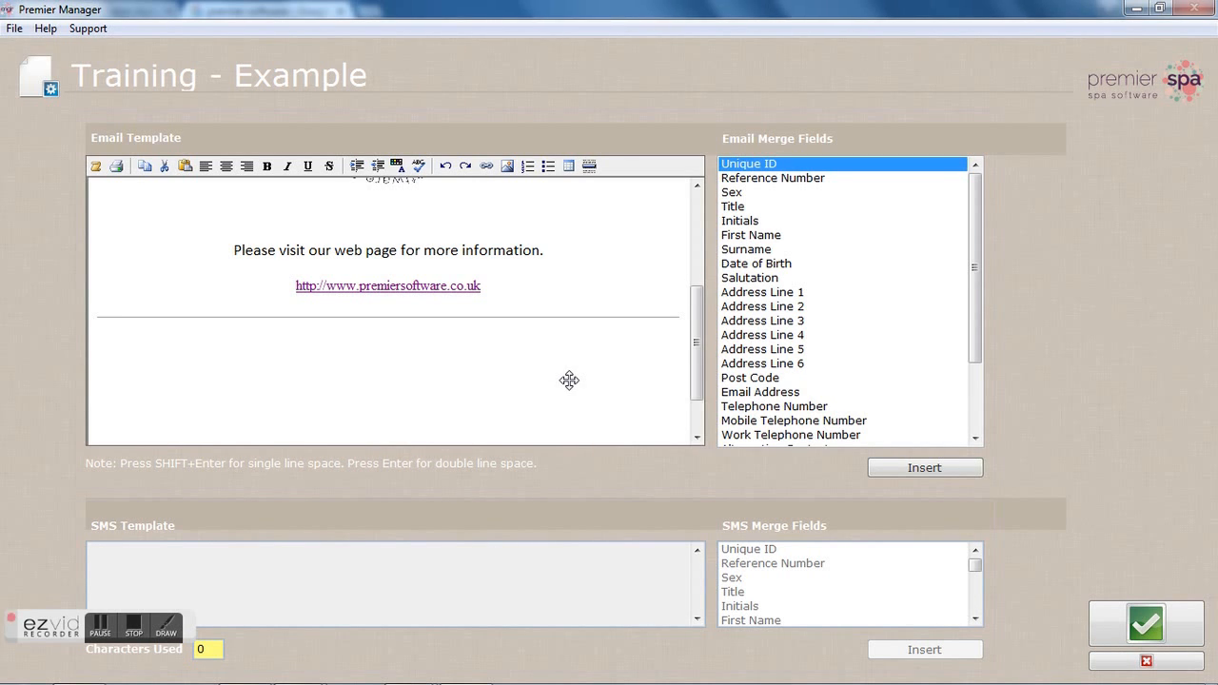
Set up a new table with 1 column and the light blue background colour #B7E8FF below the horizontal line
click(567, 167)
double_click(425, 173)
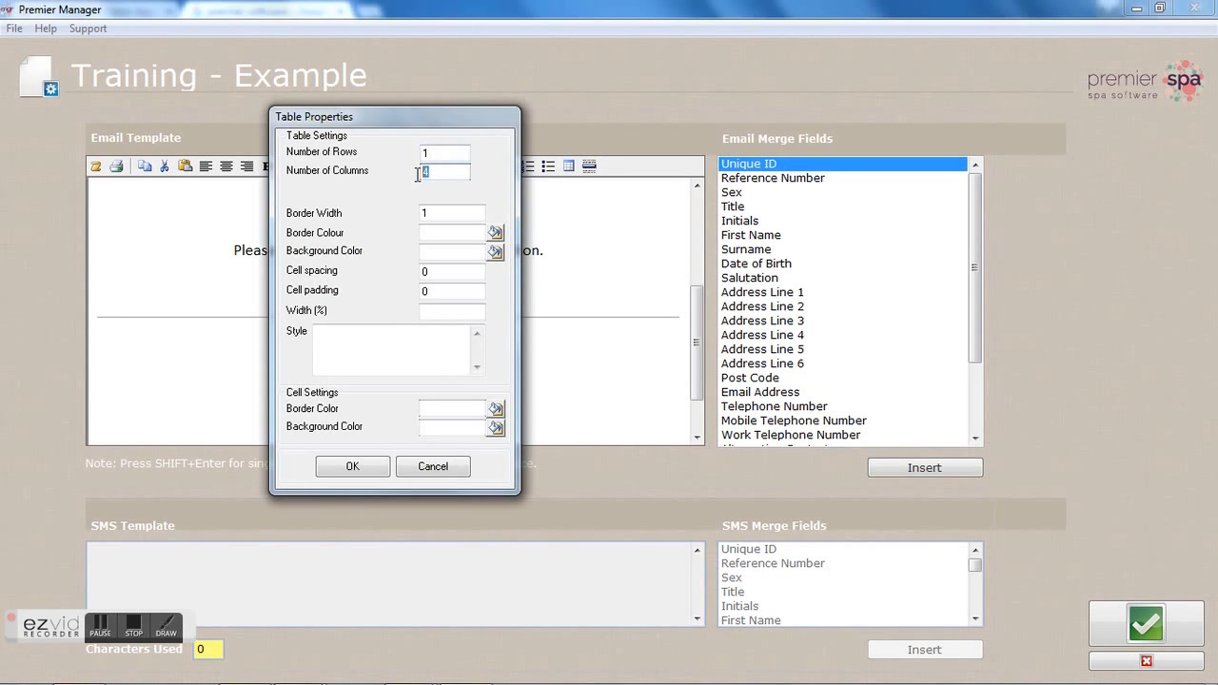
text(1)
click(496, 253)
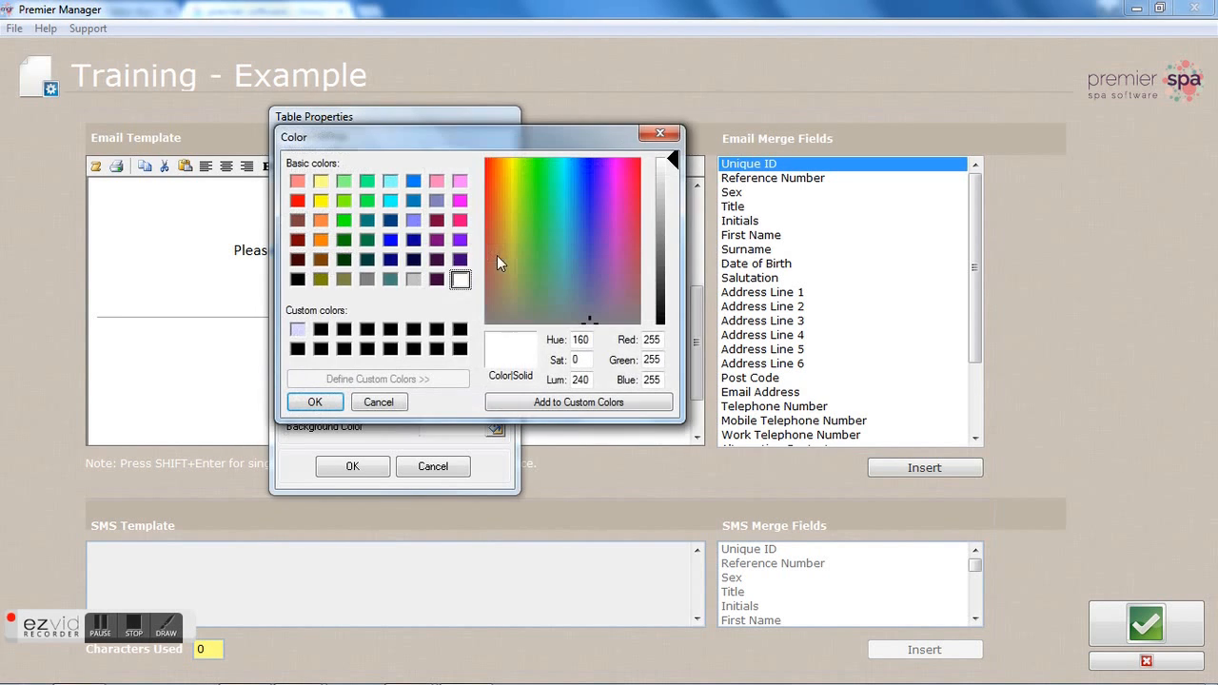
click(415, 202)
drag(679, 255, 671, 182)
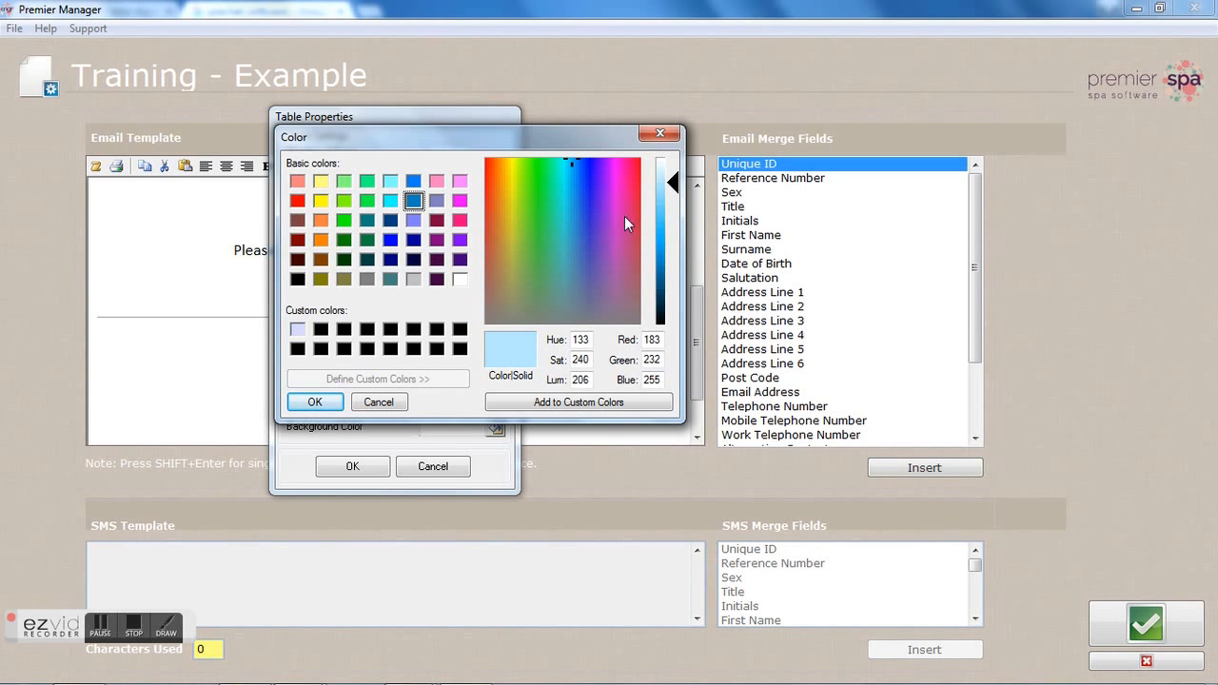
click(331, 406)
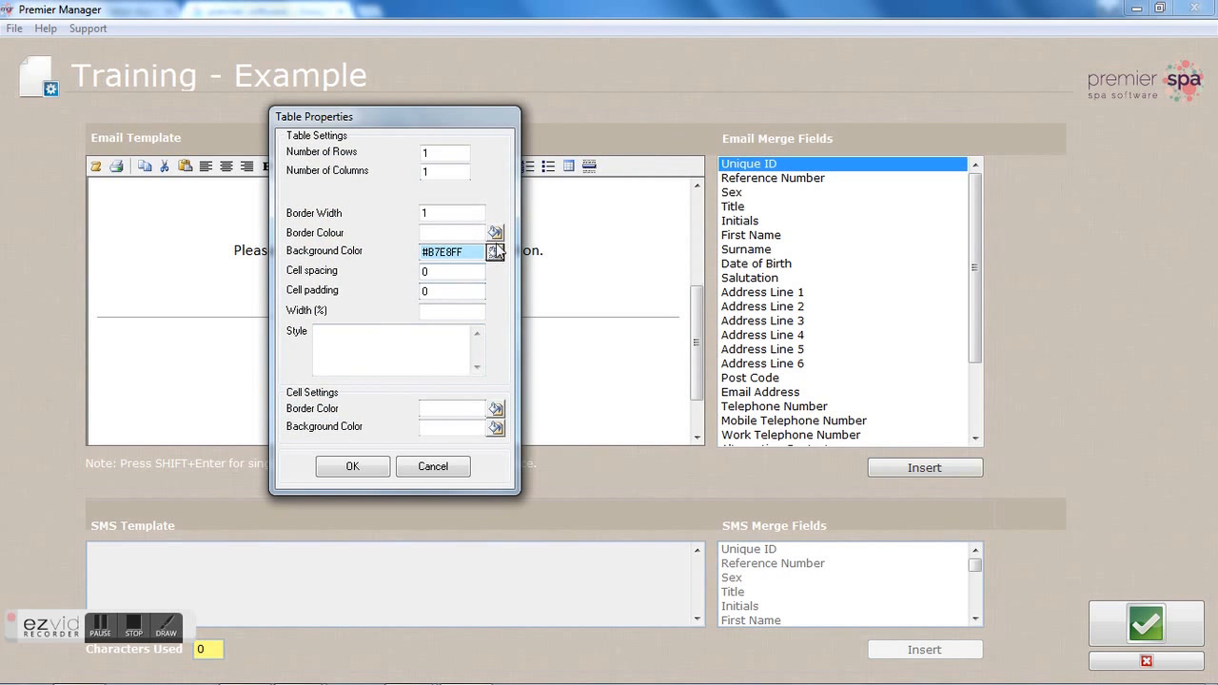
Set the new table's border colour to the blue #0097DF
click(496, 233)
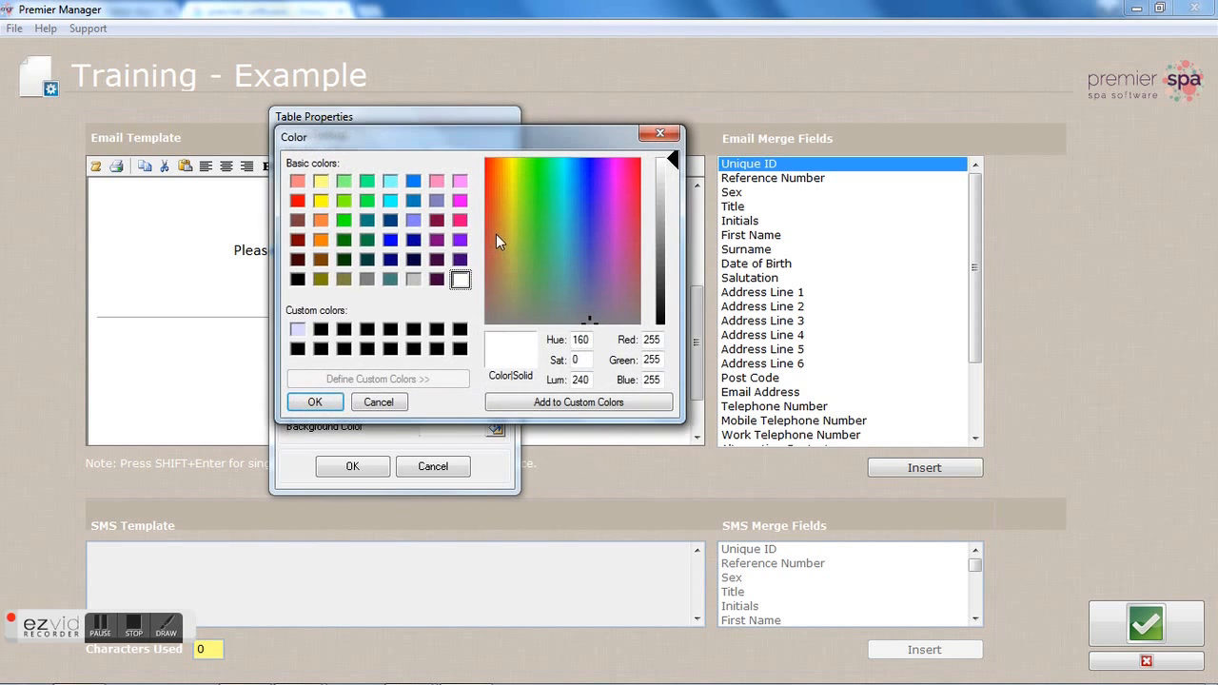
click(413, 200)
drag(675, 262, 674, 252)
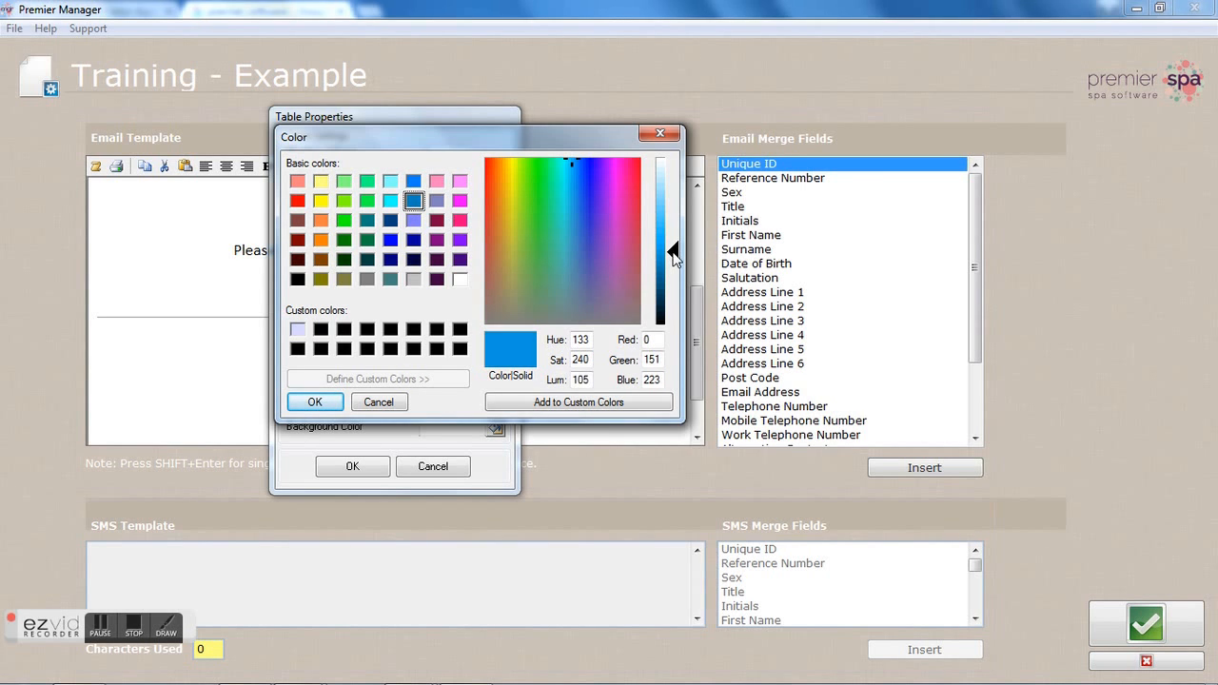
click(313, 403)
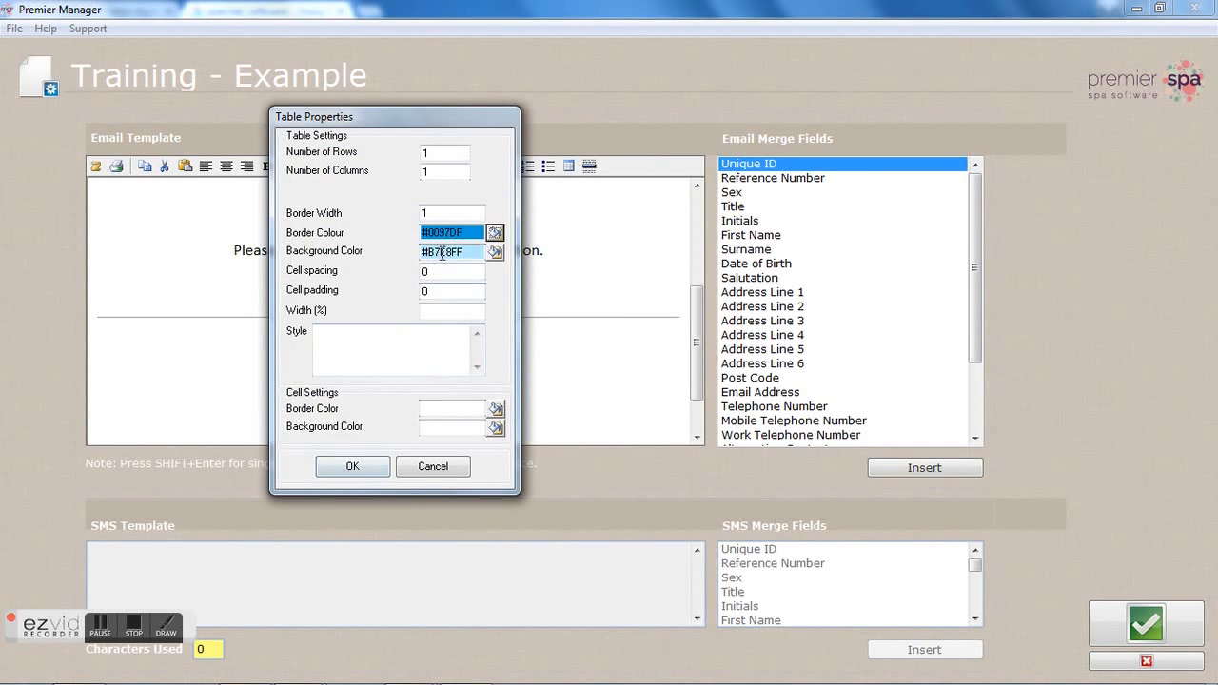
Change the table's background colour to the blue #0091D7 and insert the table into the email template
click(495, 253)
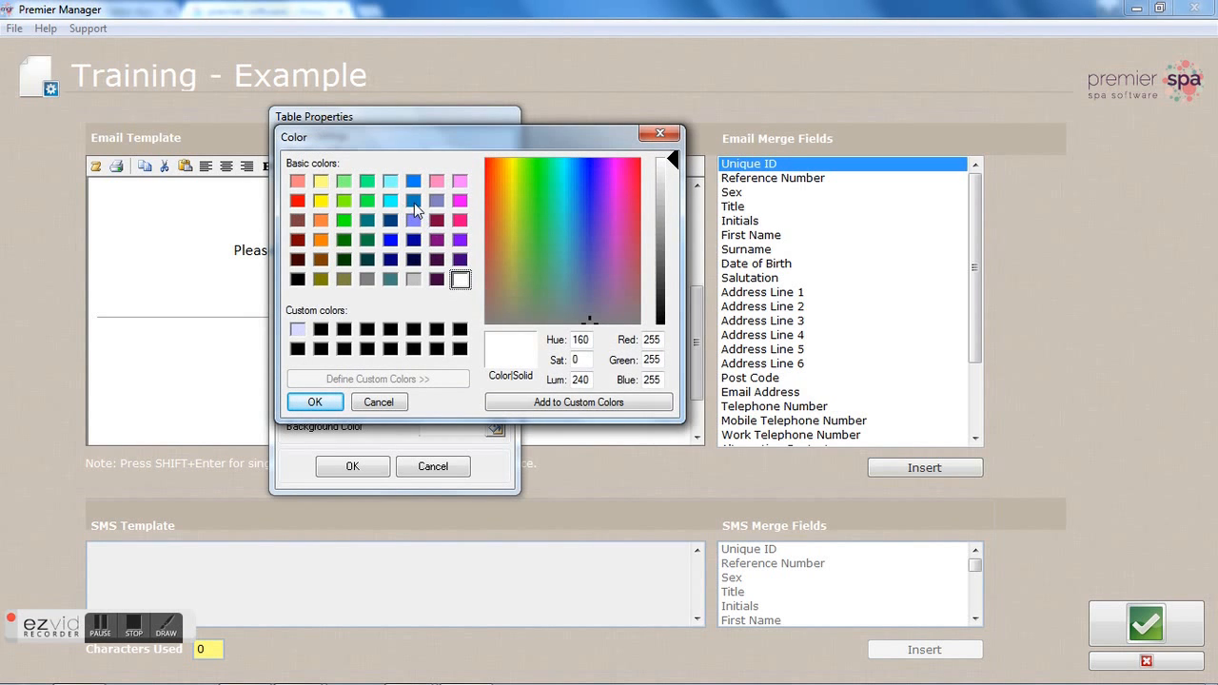
click(413, 200)
drag(666, 270, 667, 255)
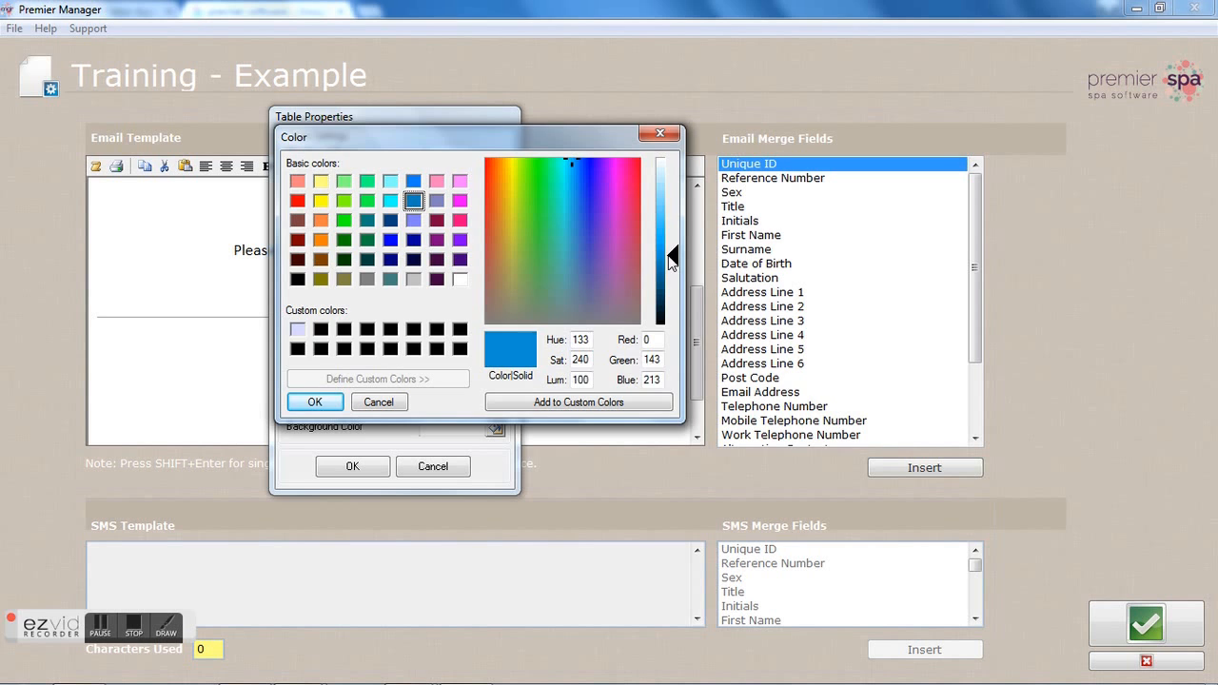
click(315, 402)
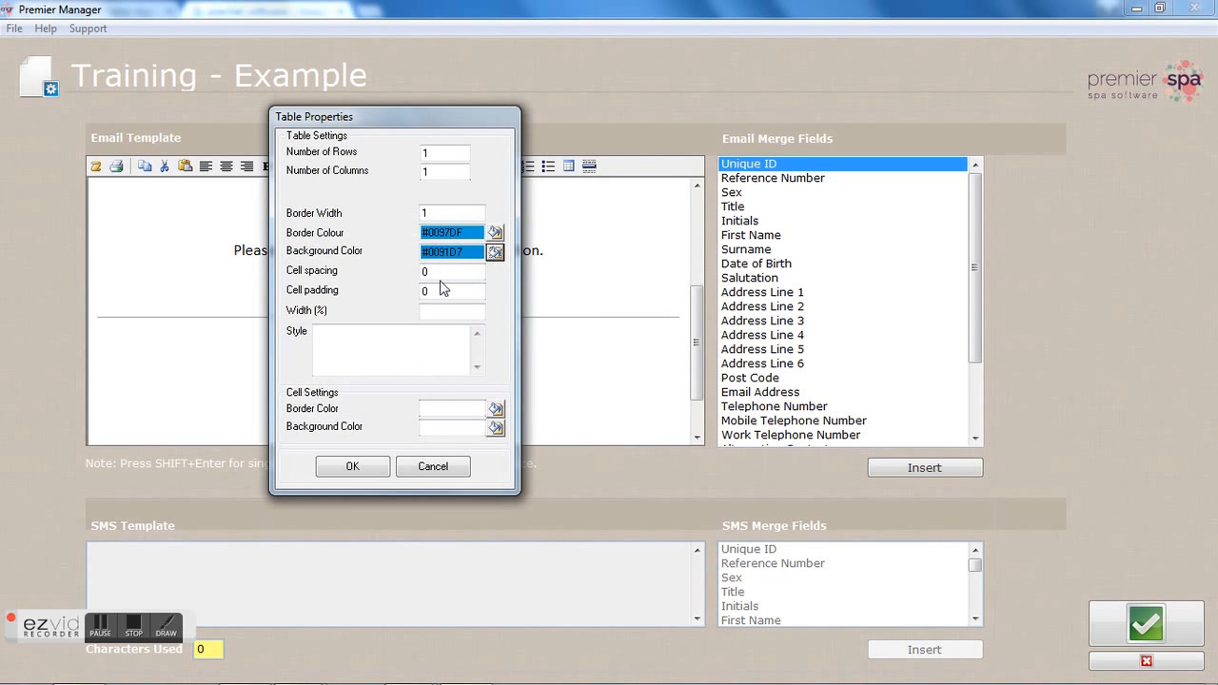
click(352, 466)
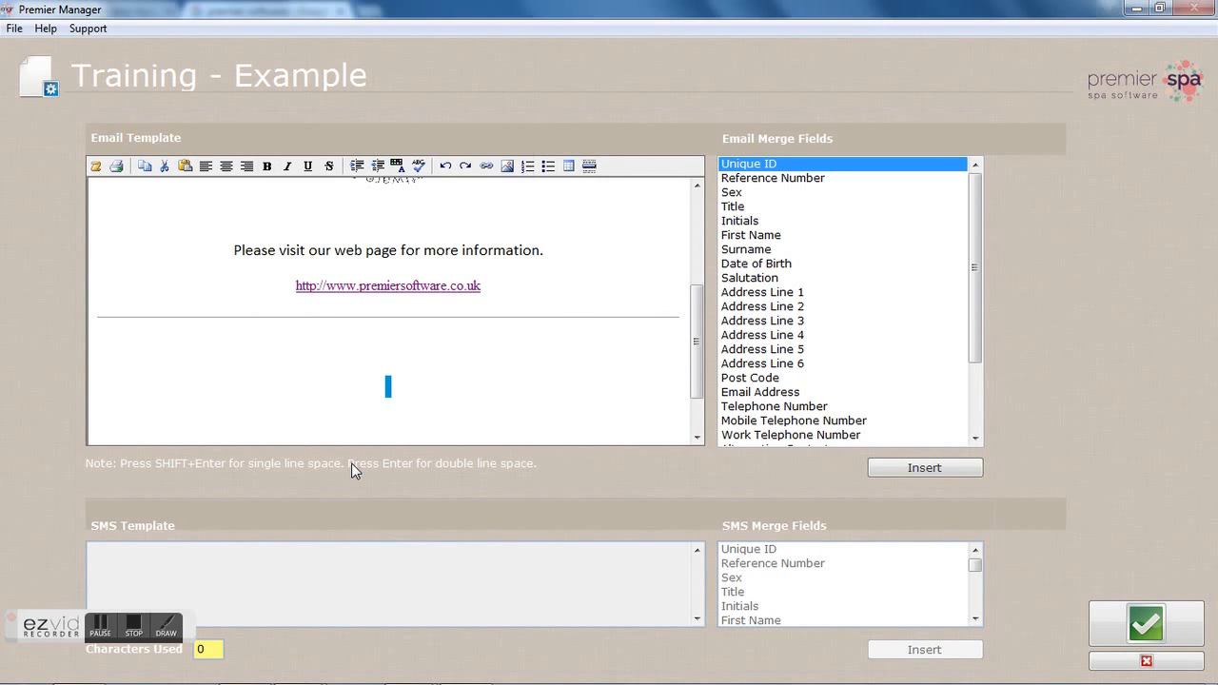
Widen the blue table with spaces and enter the text "Premier Software Solutions" in it
click(387, 386)
click(388, 385)
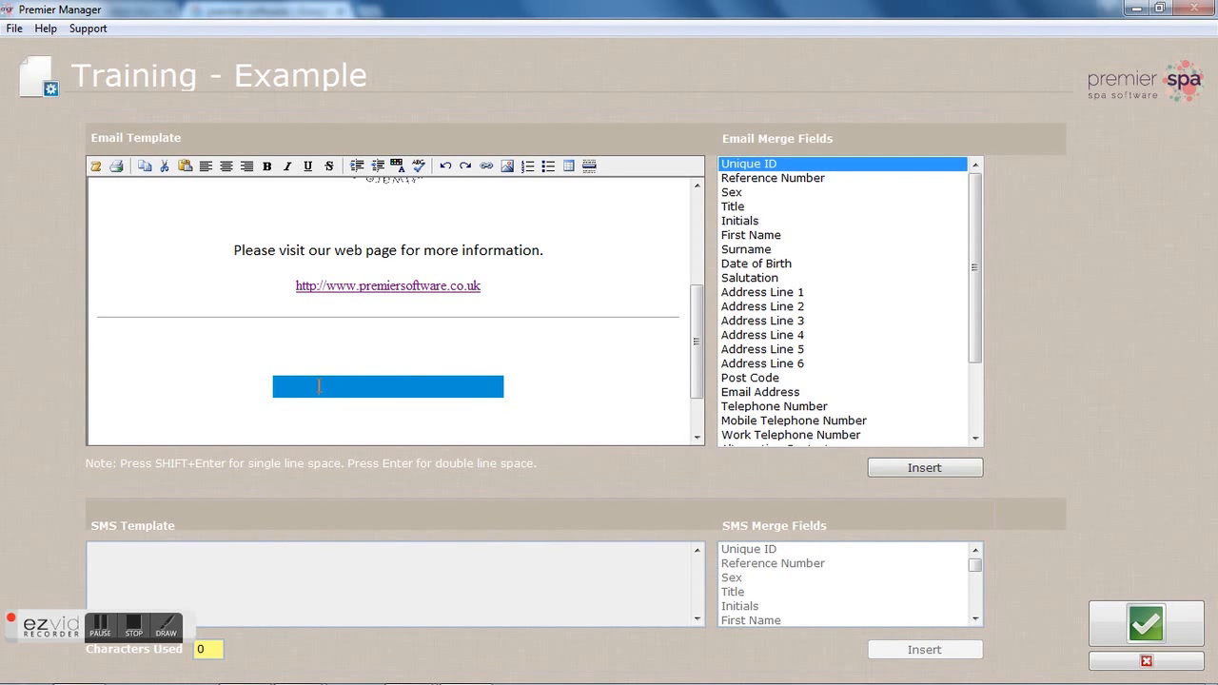
text(Premier )
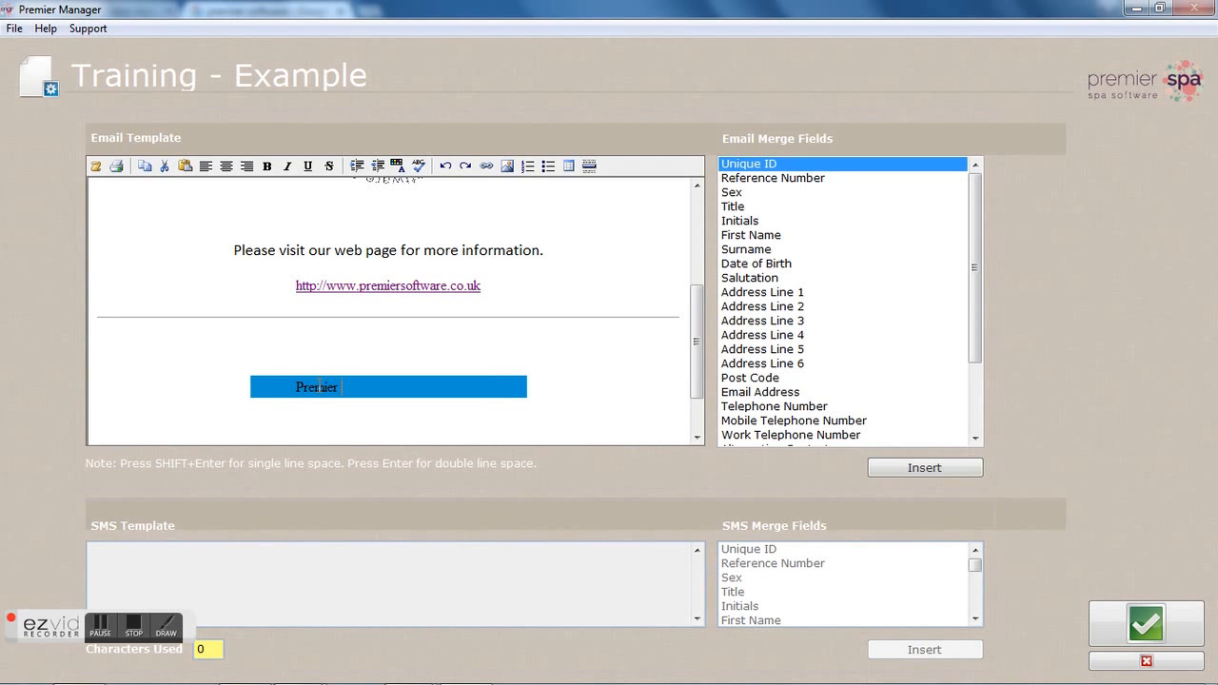
text(Sof)
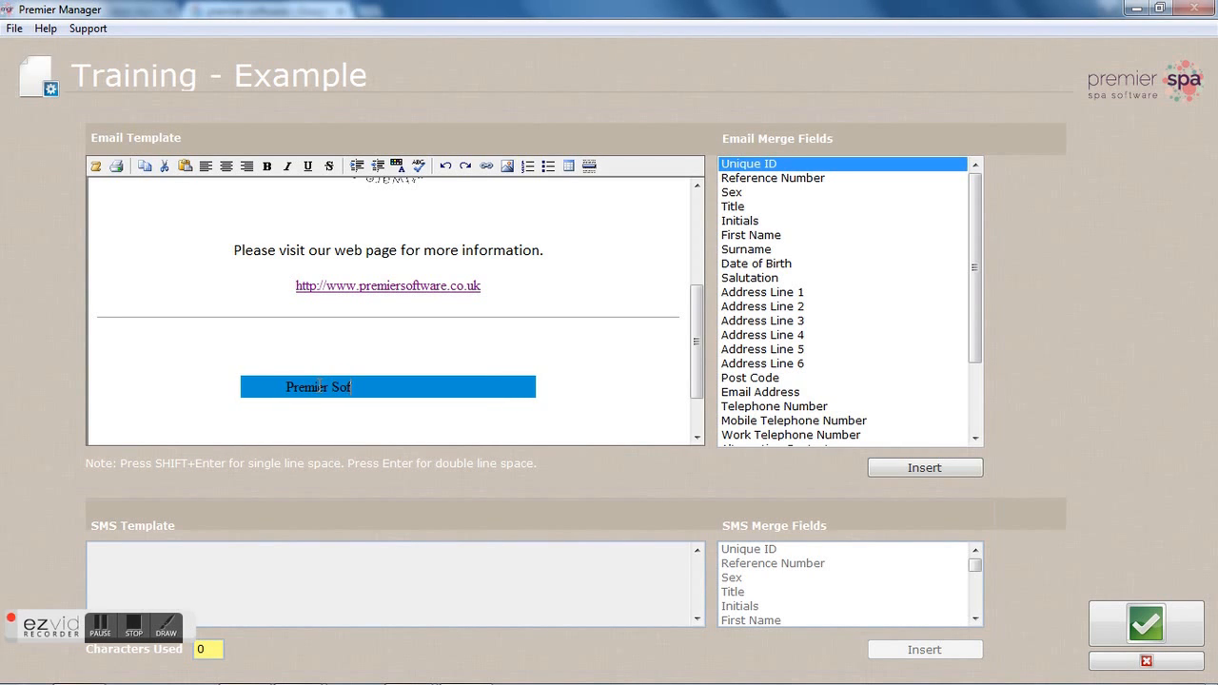
text(tware )
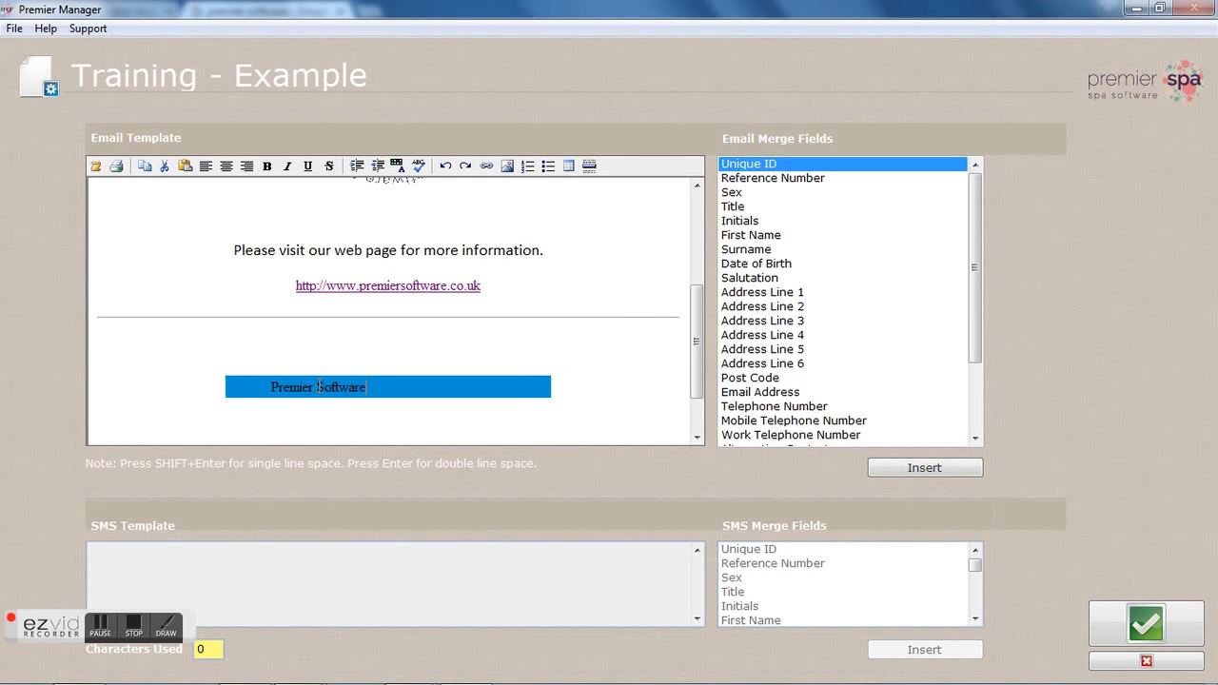
text(solition)
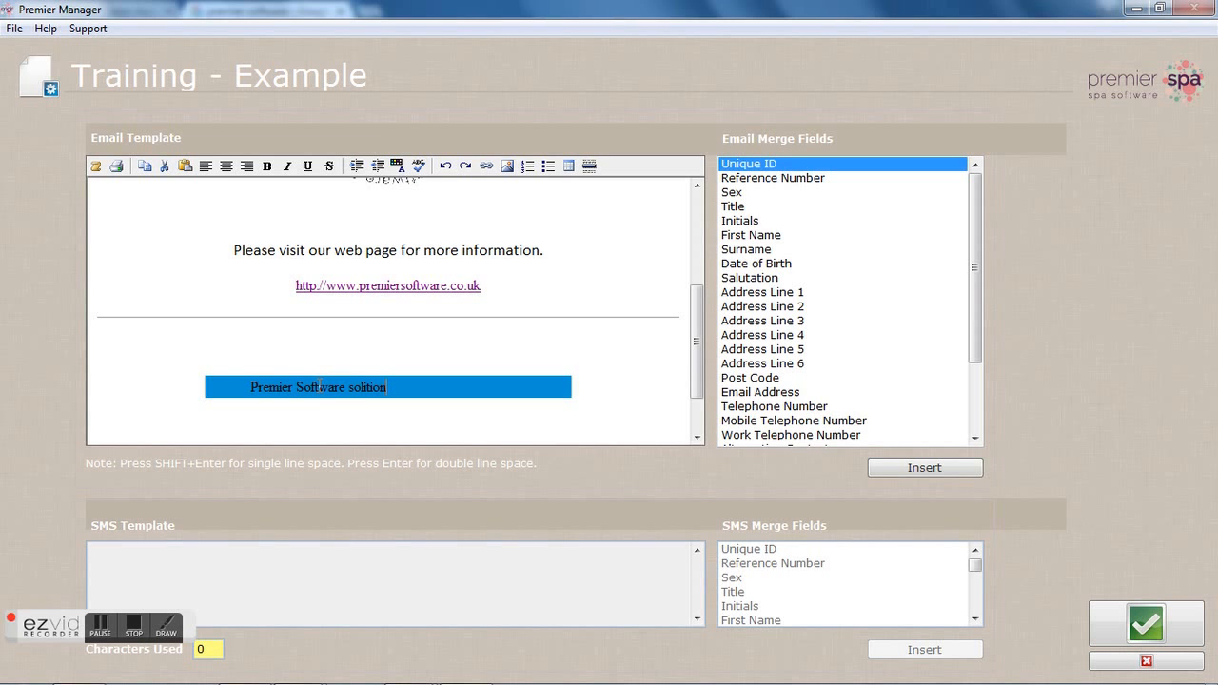
key(BackSpace)
key(BackSpace)
key(BackSpace)
key(BackSpace)
key(BackSpace)
key(BackSpace)
key(BackSpace)
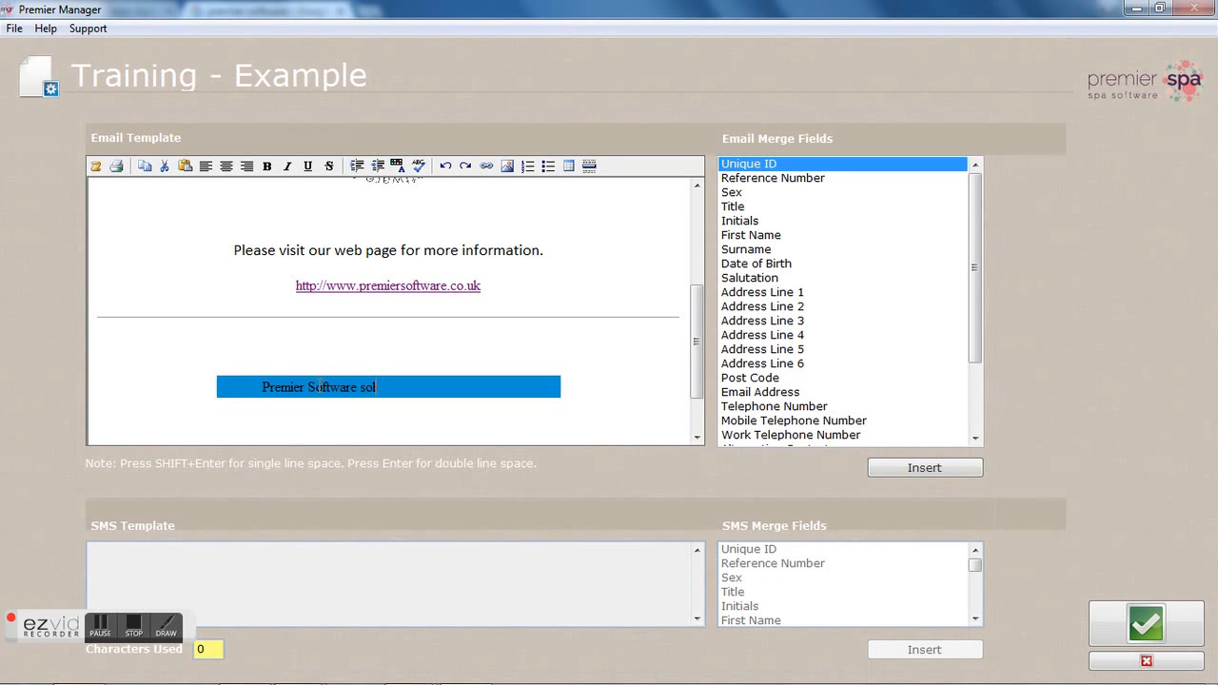
key(BackSpace)
text(S)
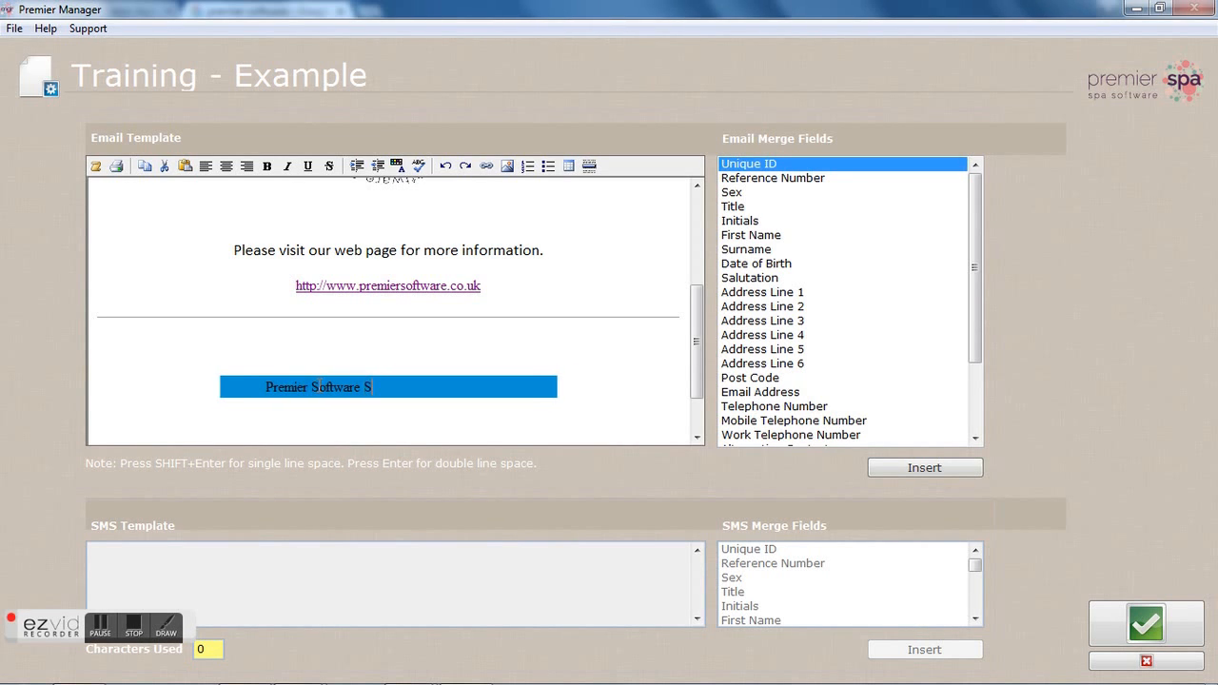
text(olutions)
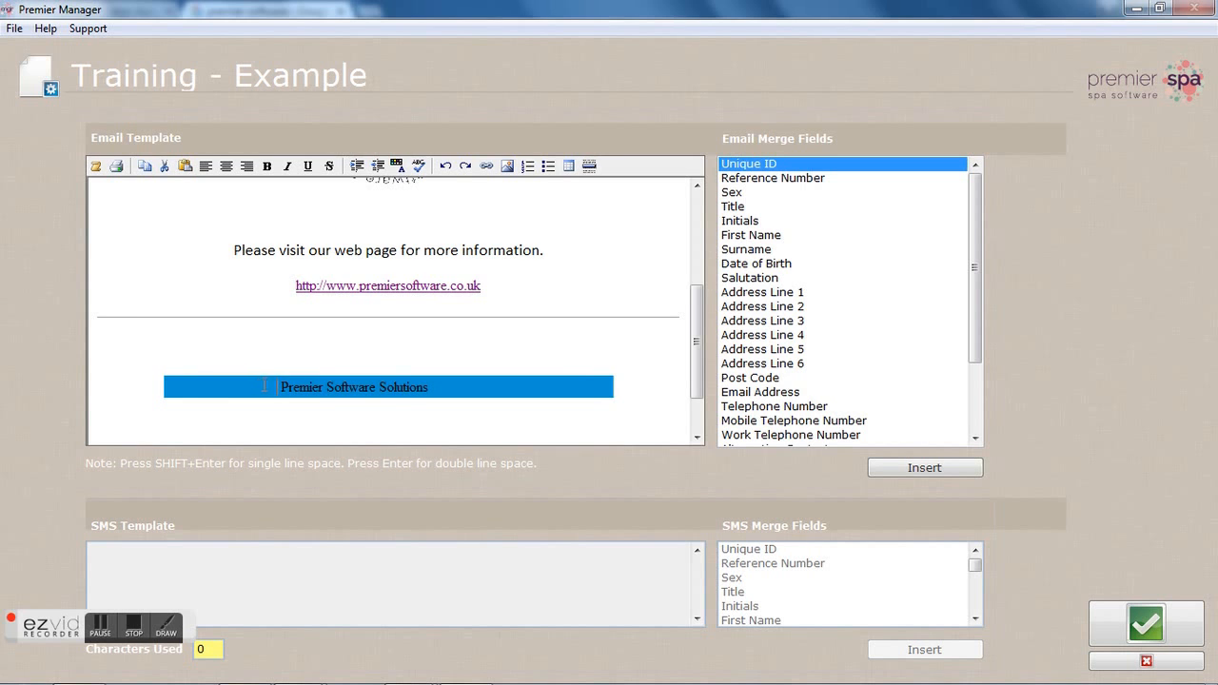
Set the font of the "Premier Software Solutions" text in the table to Calibri
drag(463, 386, 290, 389)
click(290, 390)
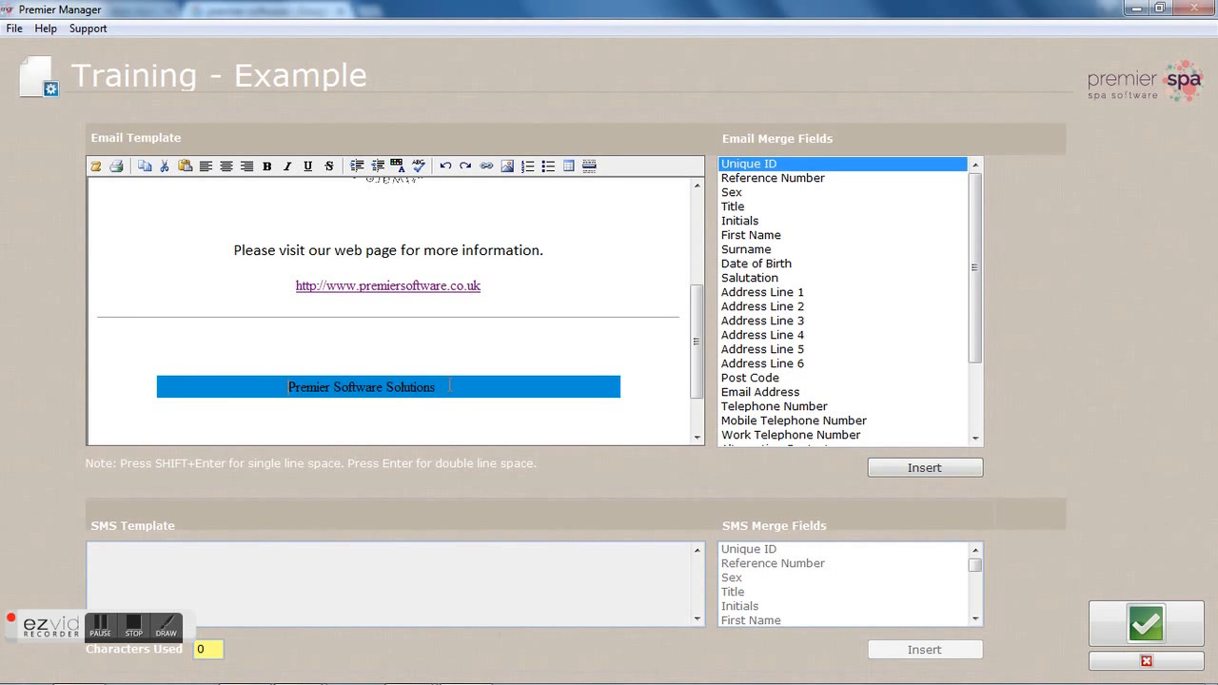
drag(450, 386, 288, 387)
click(398, 168)
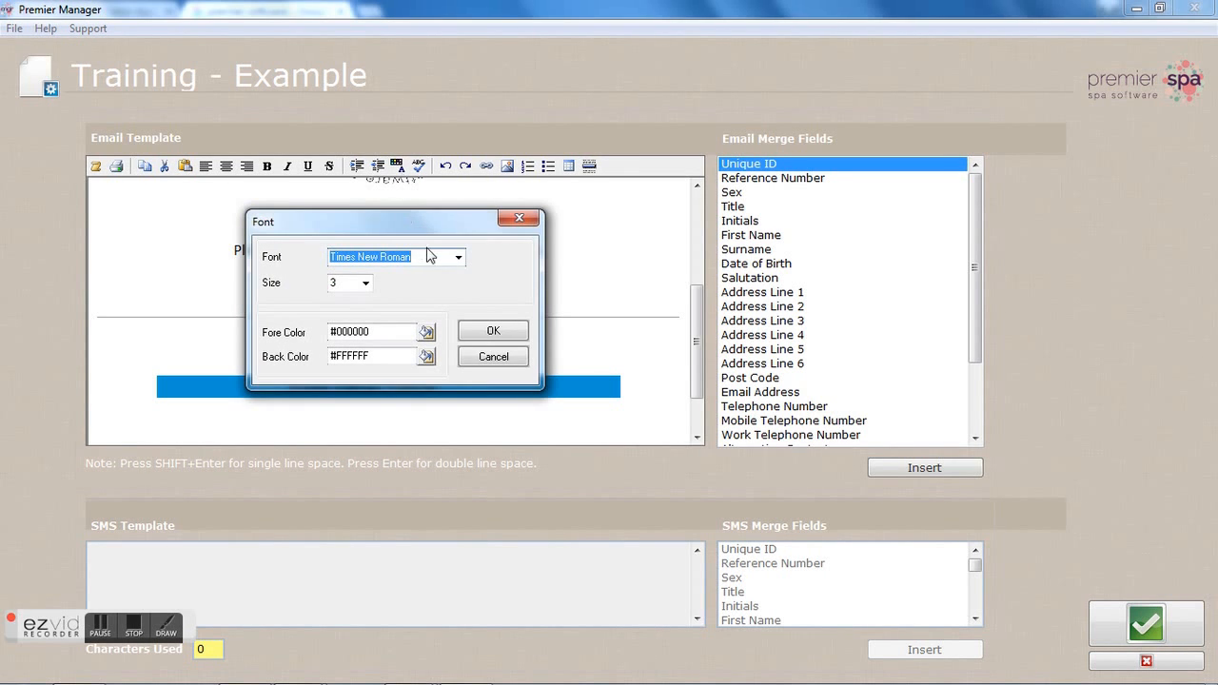
click(457, 257)
drag(458, 585, 455, 371)
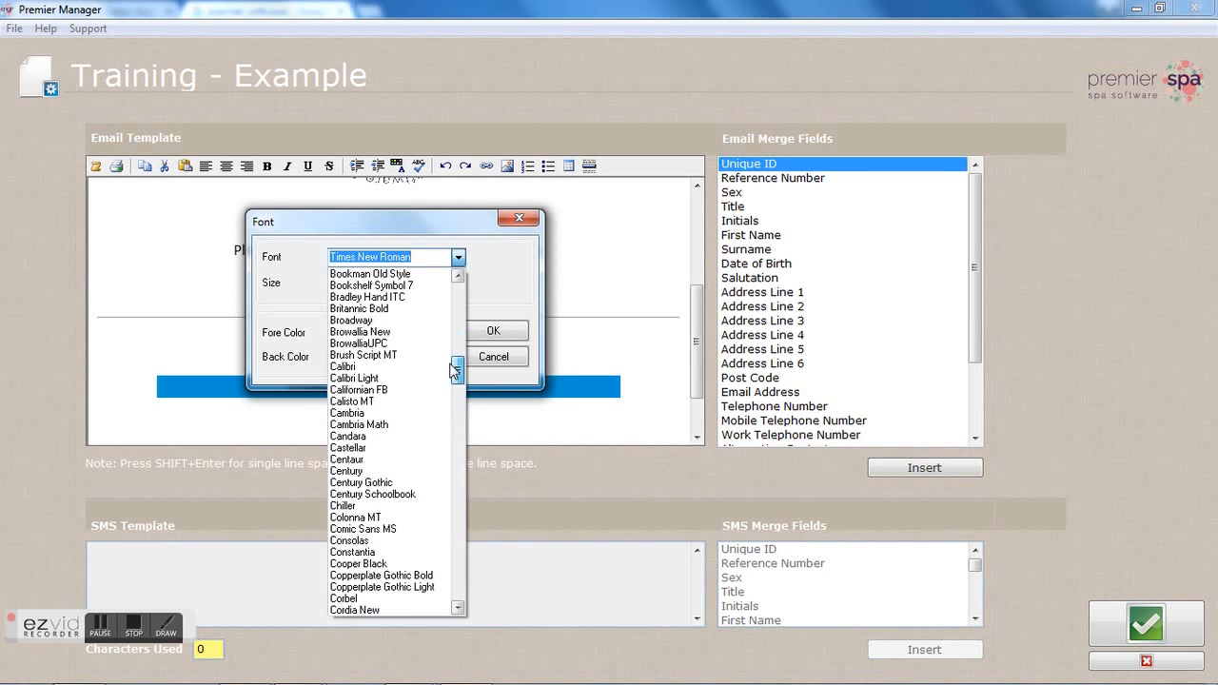
click(343, 366)
click(492, 333)
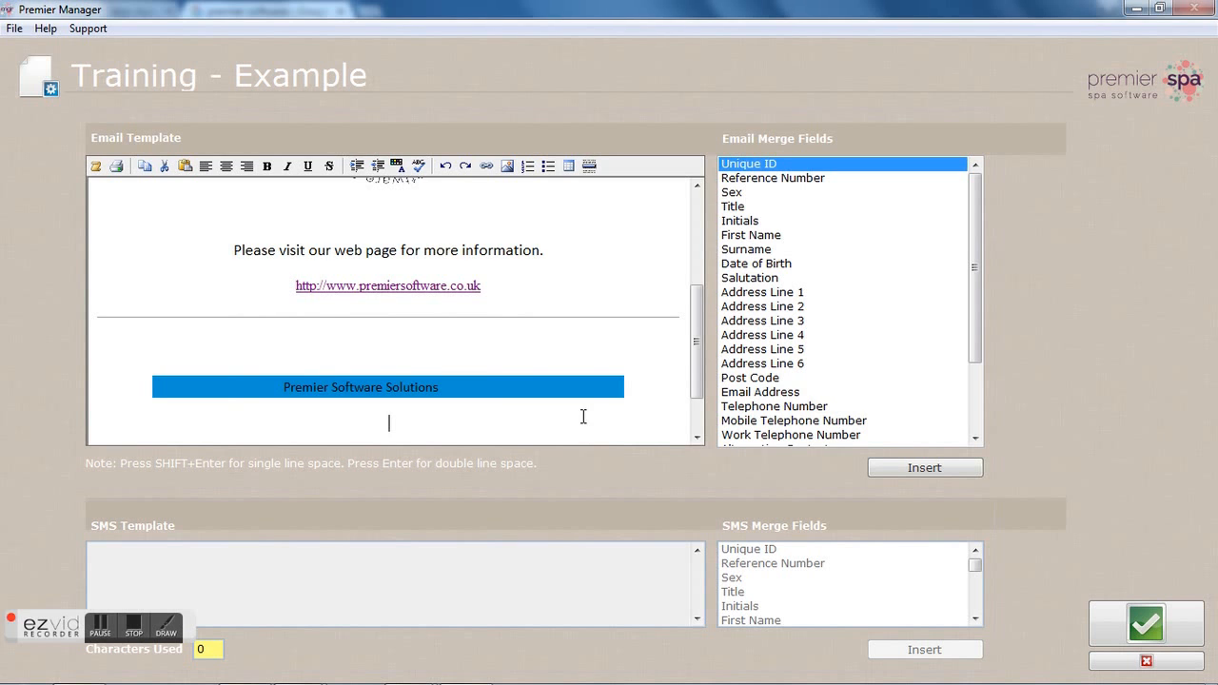
Delete the {$SNAME$} merge field from the "Dear" greeting line of the email template
drag(698, 396, 685, 274)
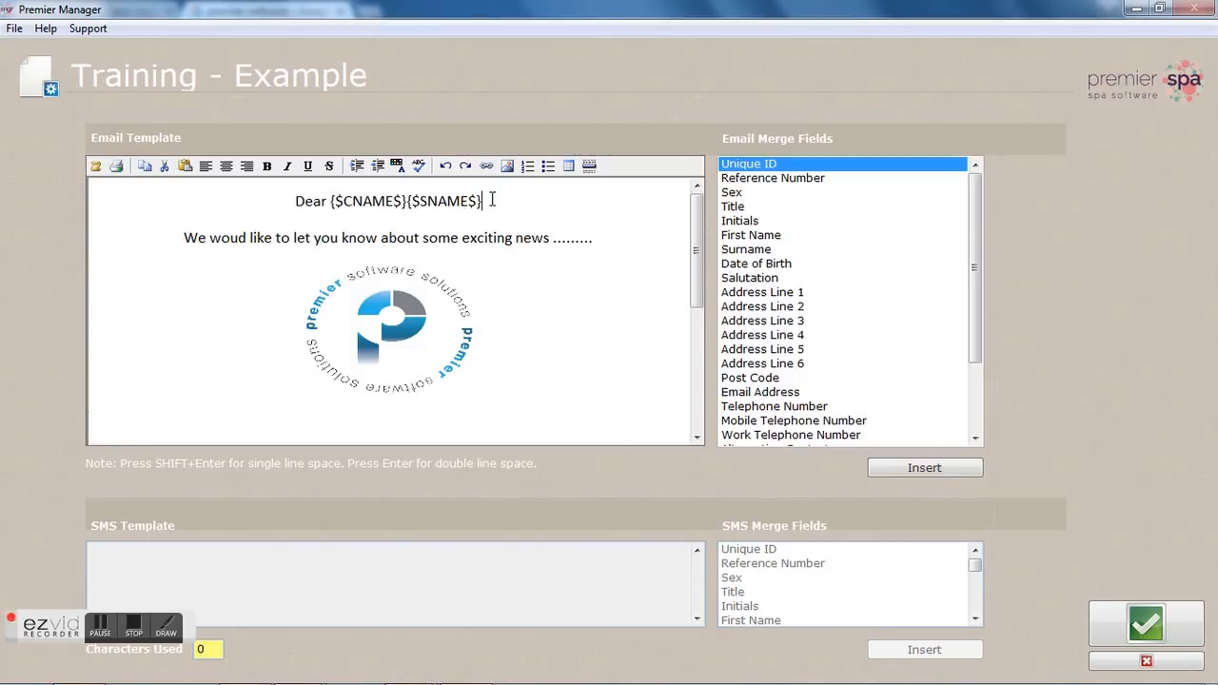
key(BackSpace)
key(BackSpace)
key(BackSpace)
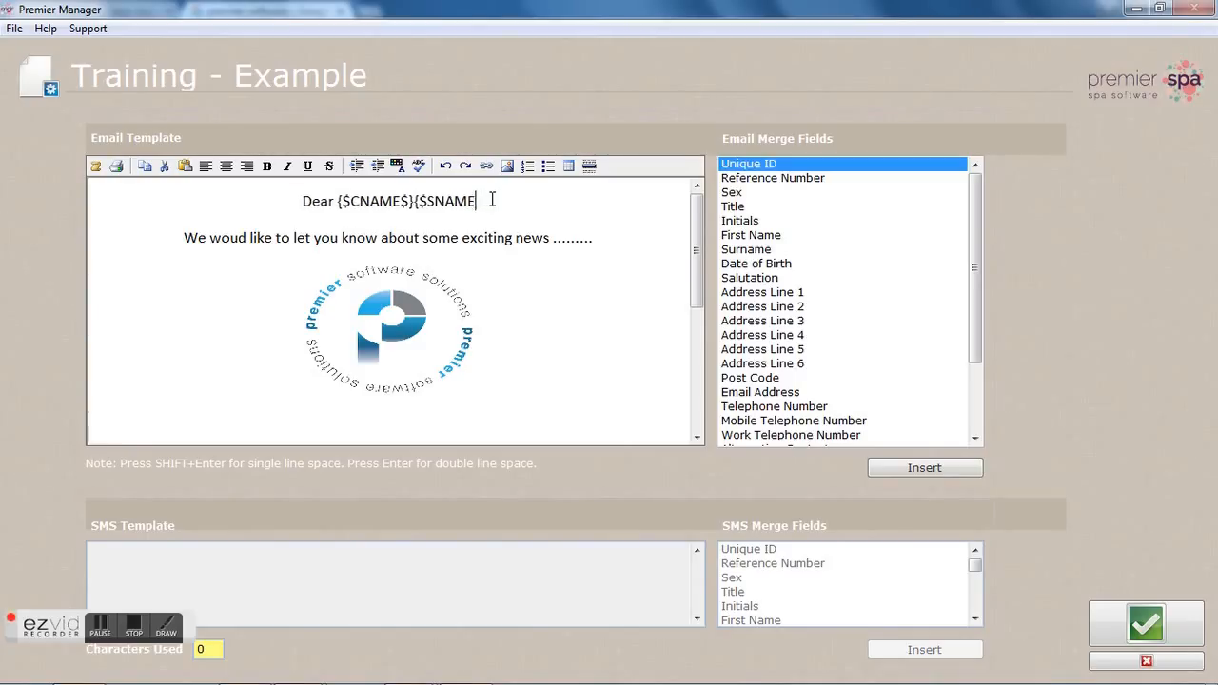
key(BackSpace)
key(BackSpace)
key(BackSpace)
key(BackSpace)
key(BackSpace)
key(BackSpace)
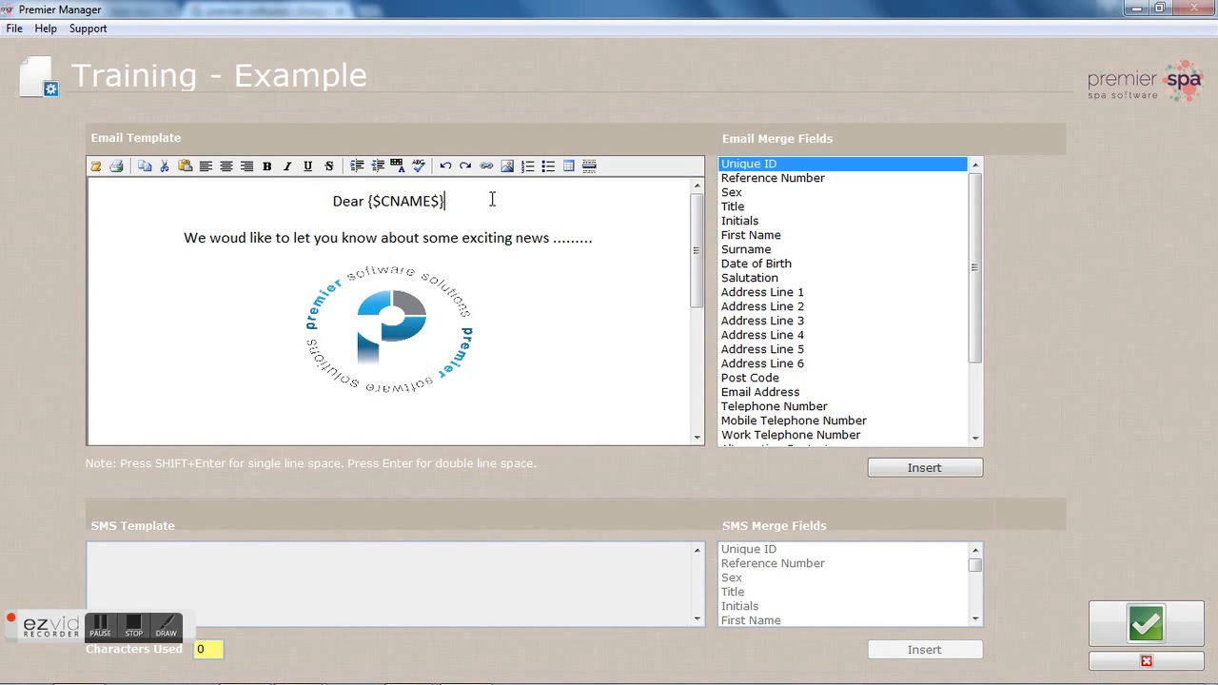
Add the lines "Tel :" and "Address:" below the blue table and save the template
drag(698, 276, 695, 405)
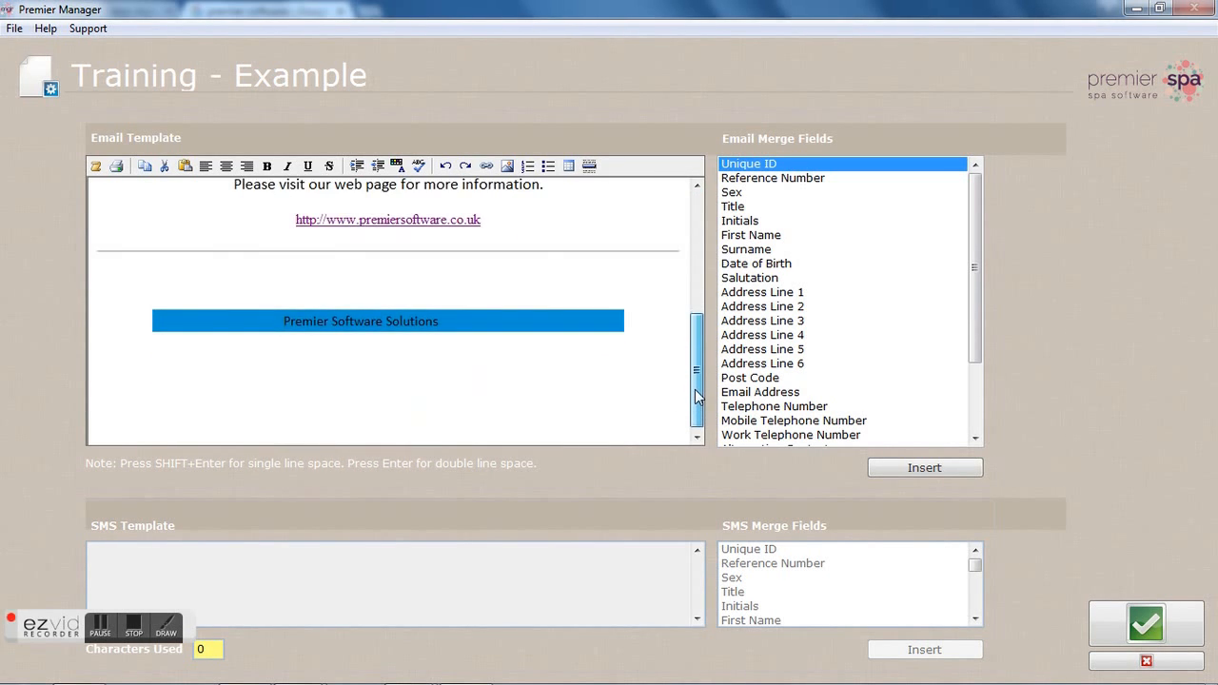
click(386, 271)
click(659, 323)
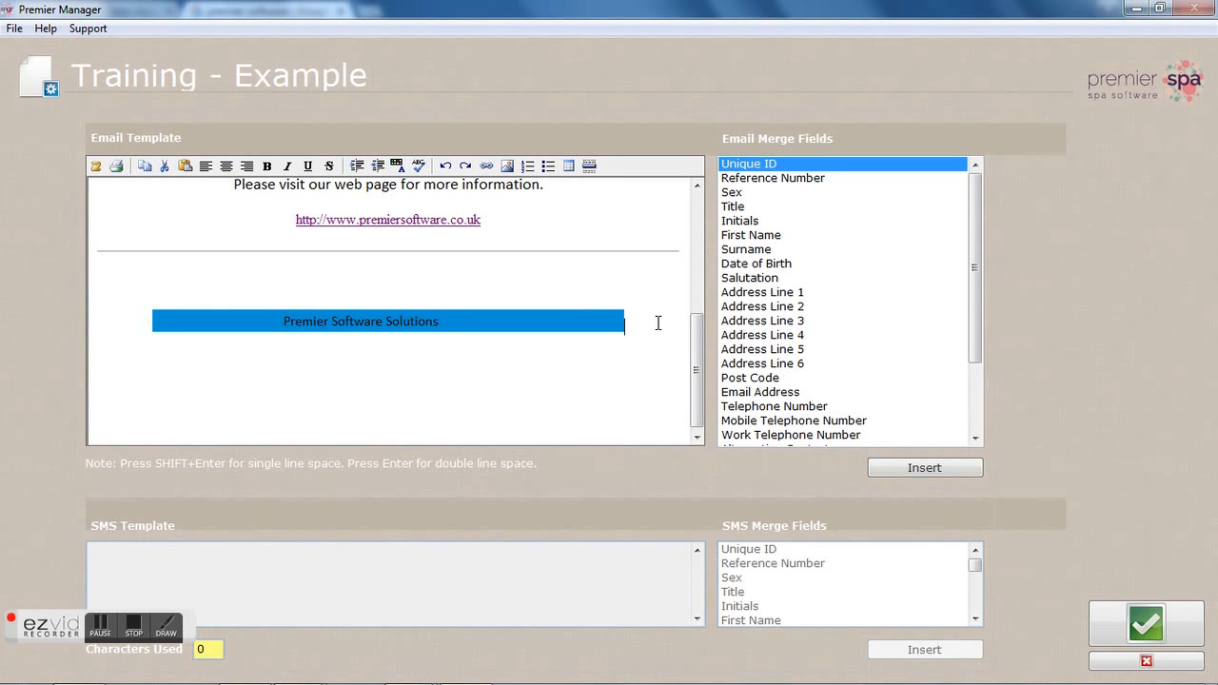
key(Return)
text(Tel :)
key(Return)
text(Addr)
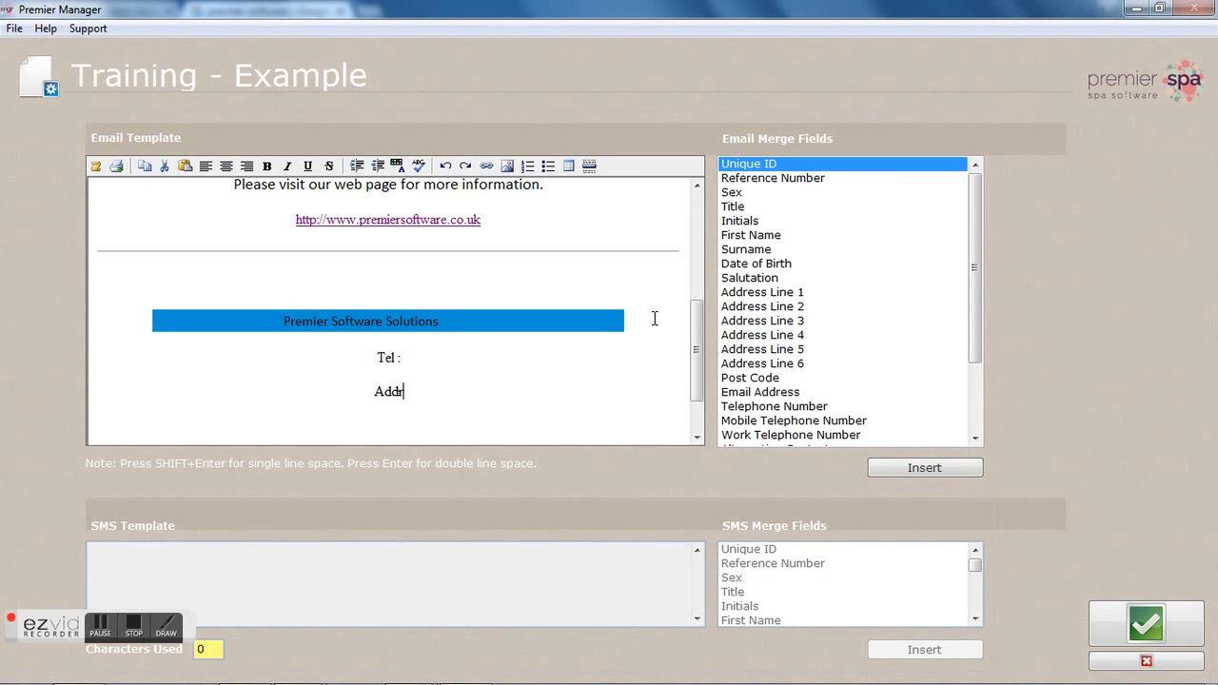
text(ess:)
click(1117, 638)
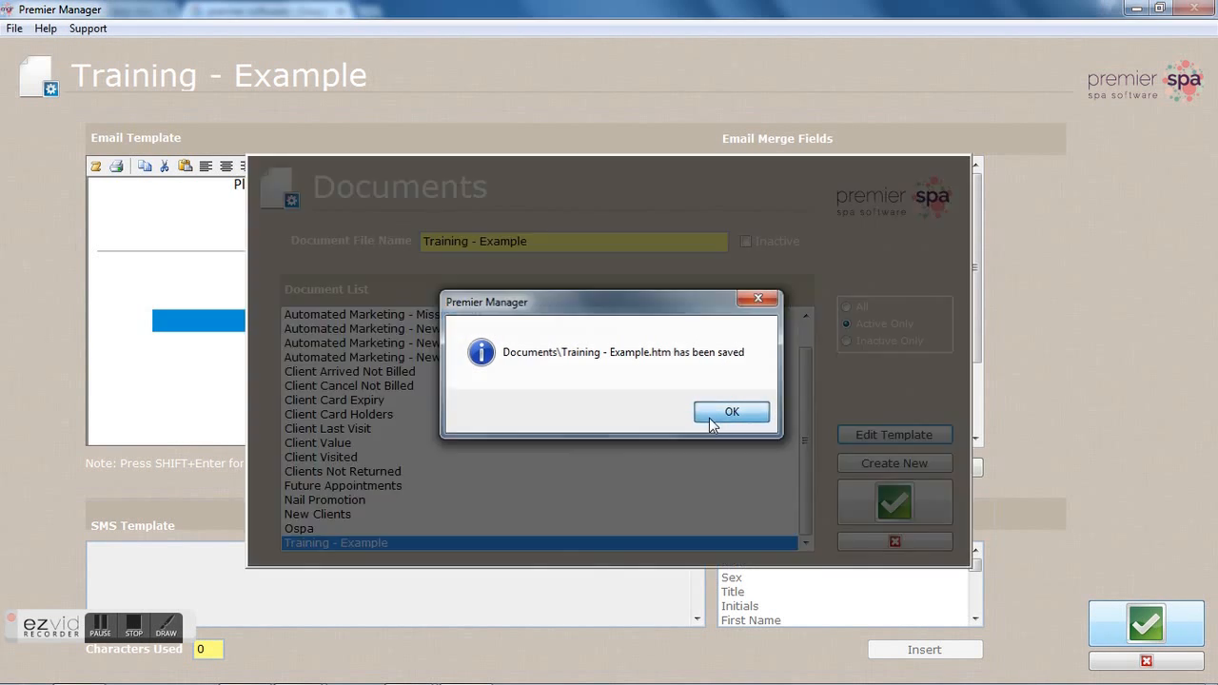
click(730, 411)
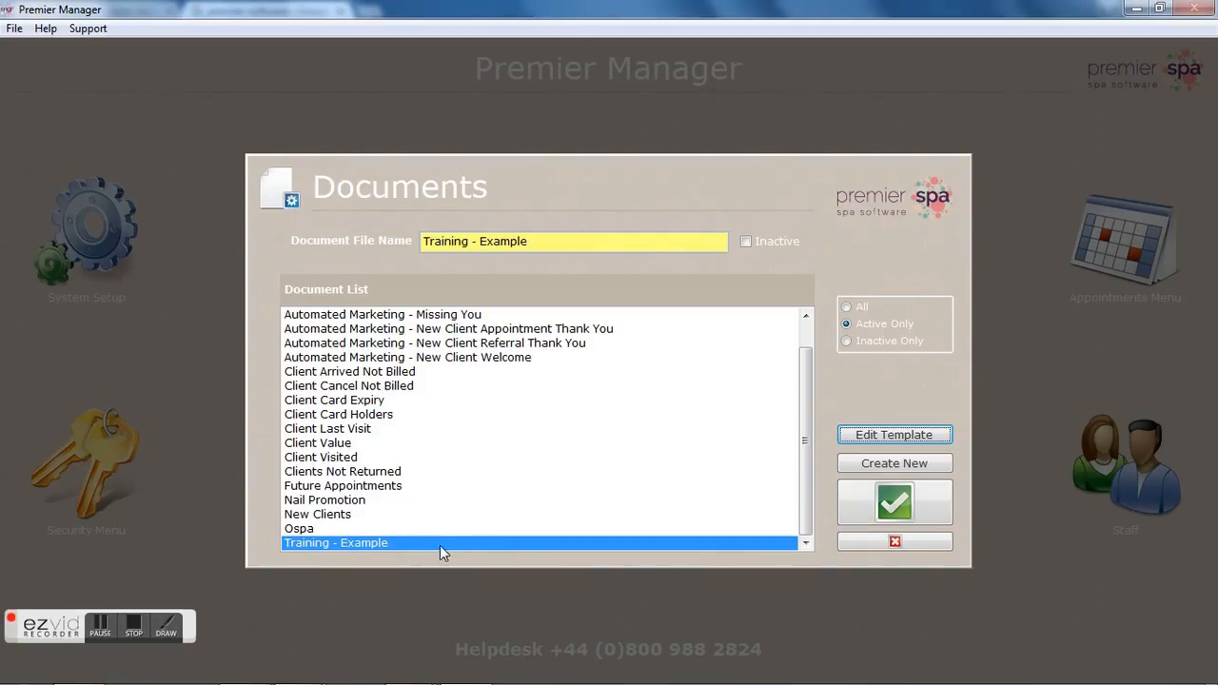
Reopen the Training - Example template to check the end of the email, and close it without saving
click(861, 434)
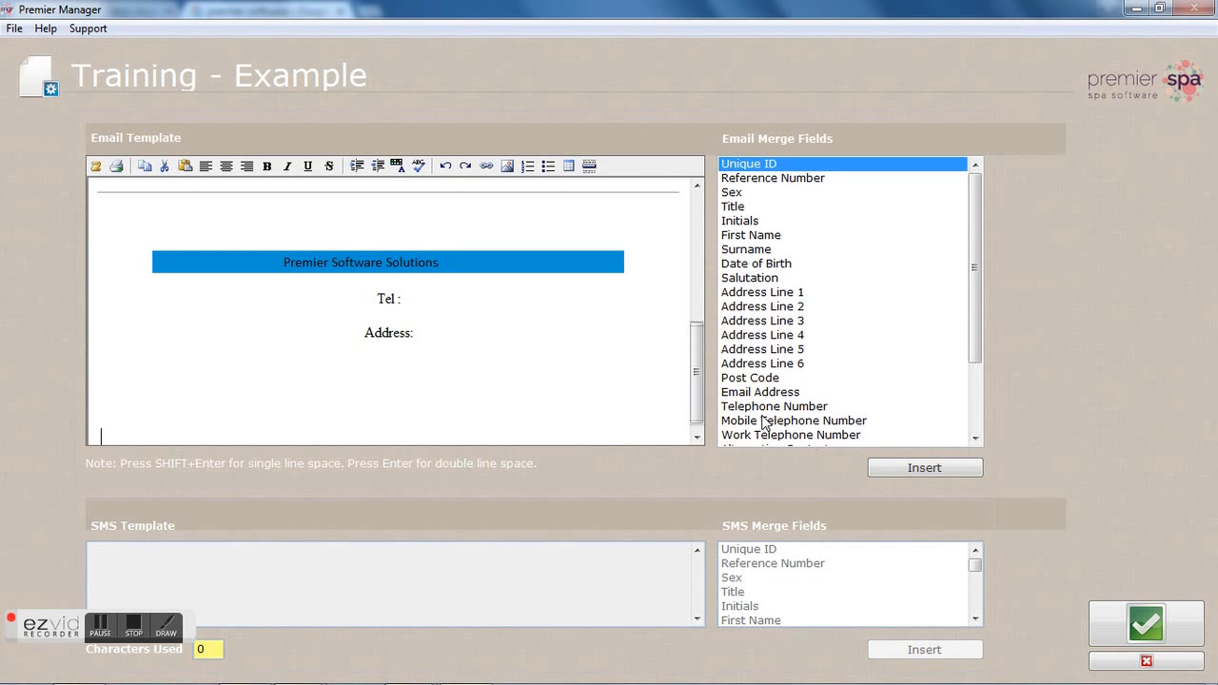
drag(703, 382, 709, 418)
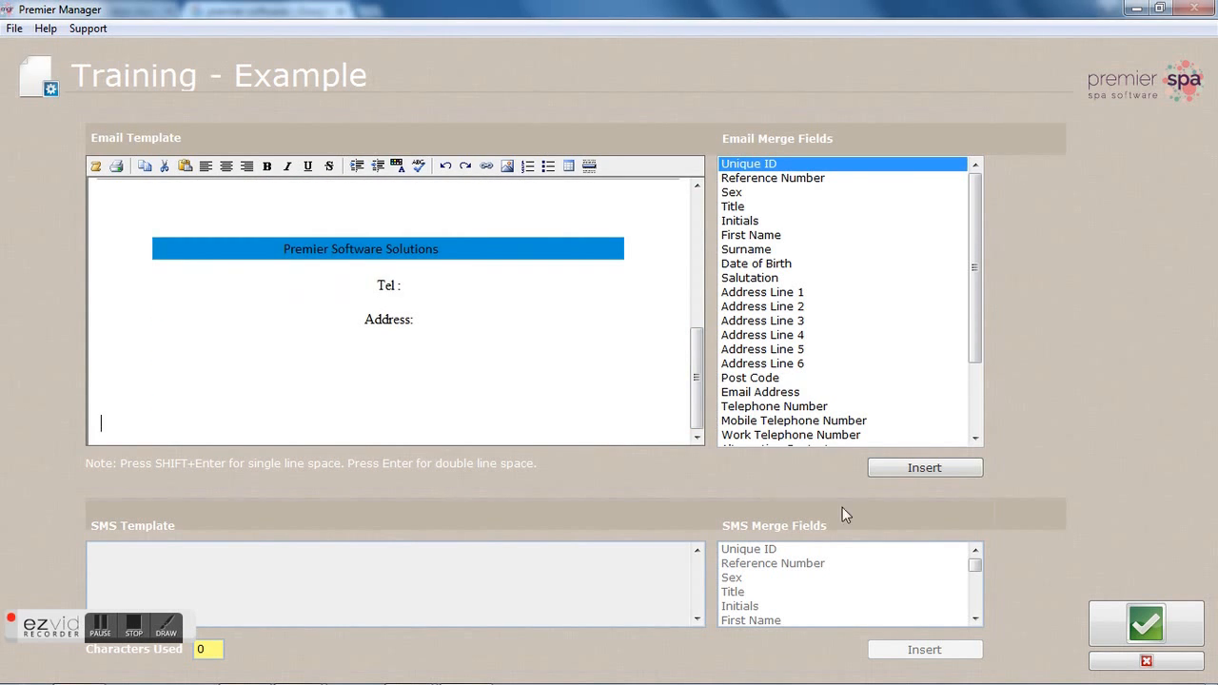
click(1146, 661)
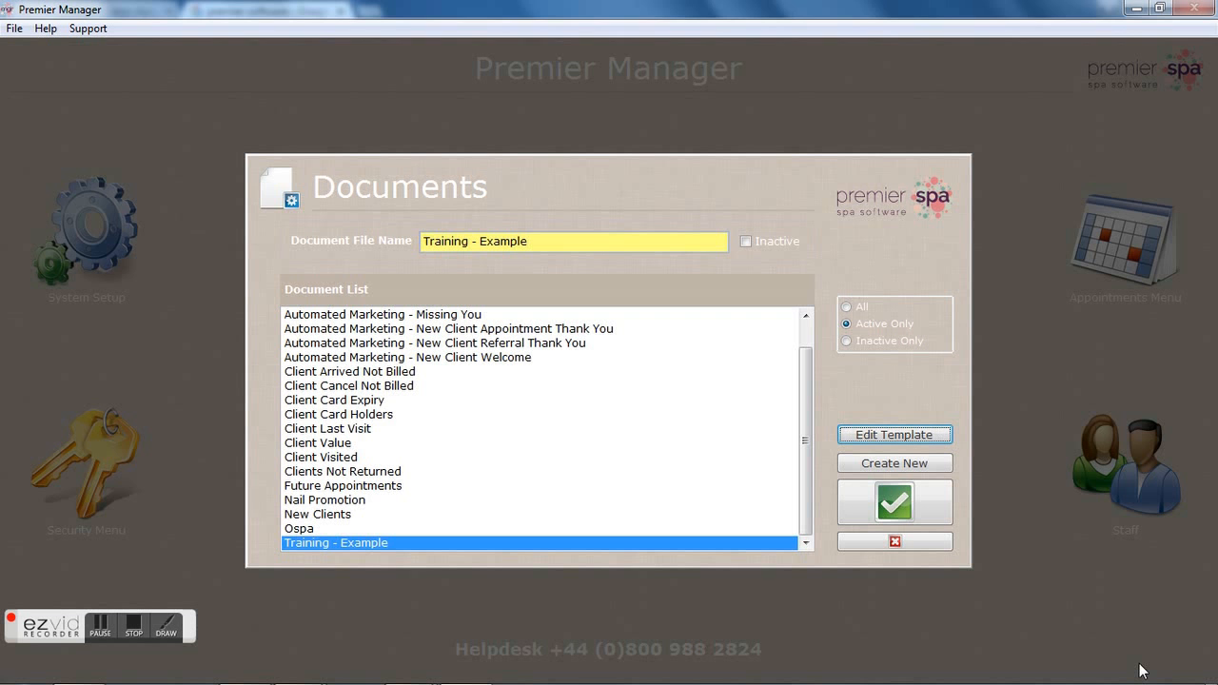
Open the Automated Marketing - Missing You template for editing and review its email content
click(470, 316)
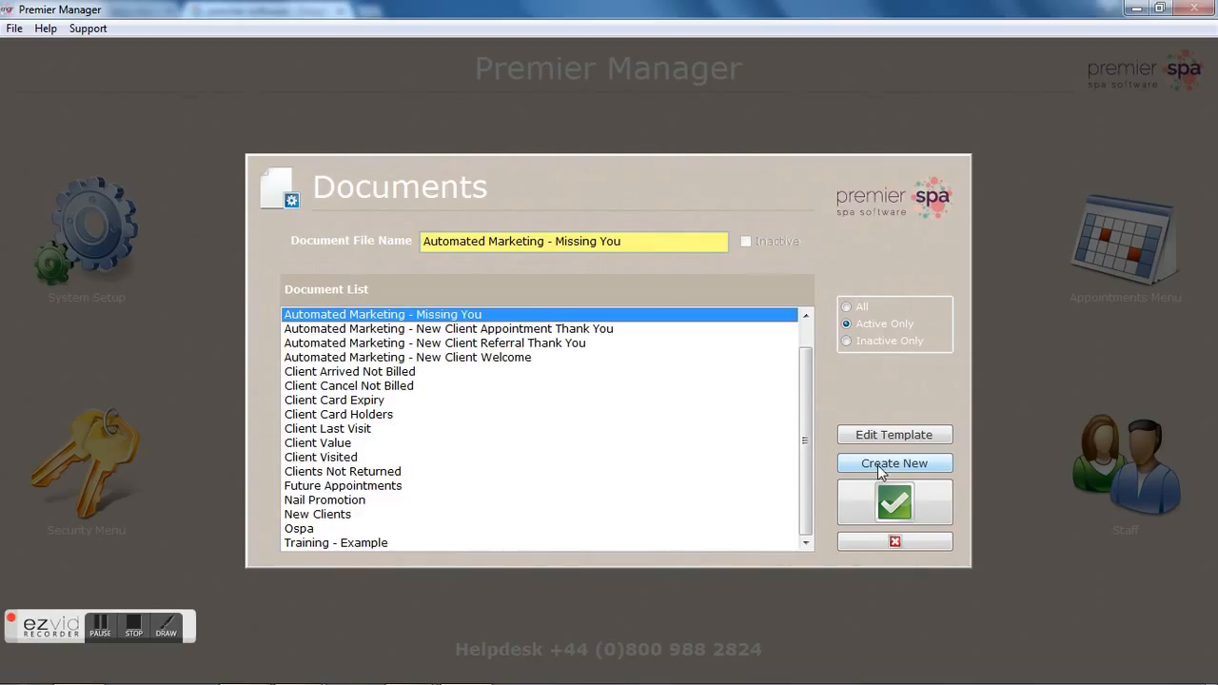
click(877, 436)
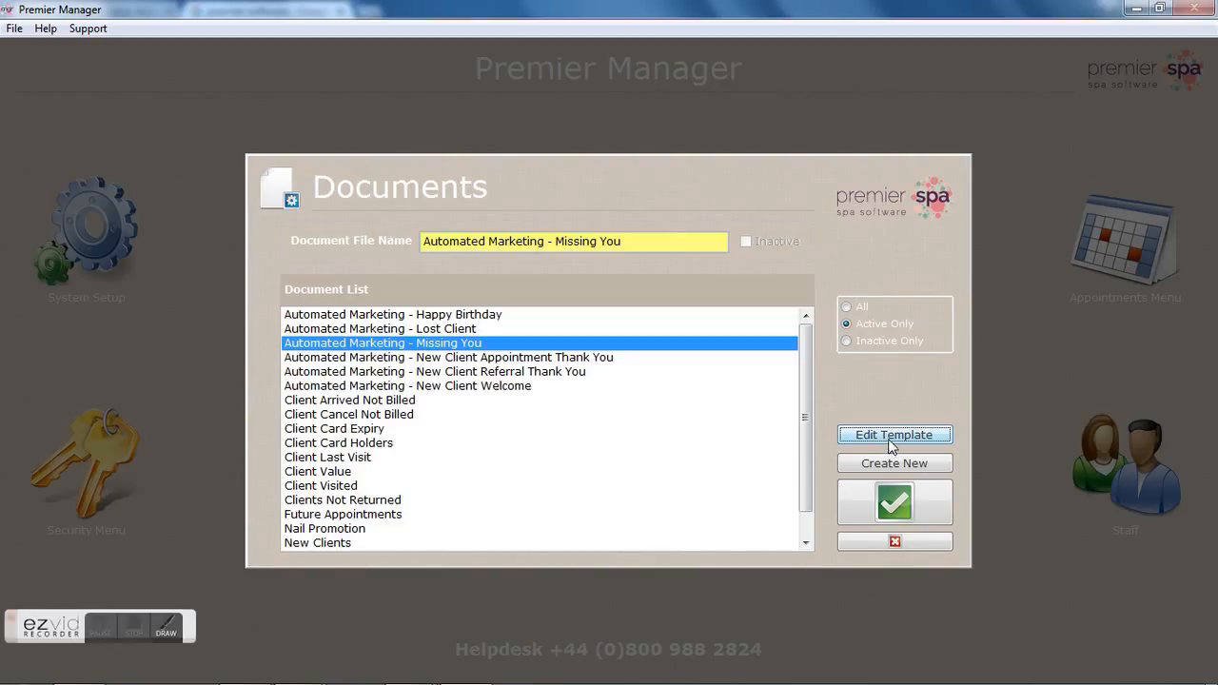
click(890, 437)
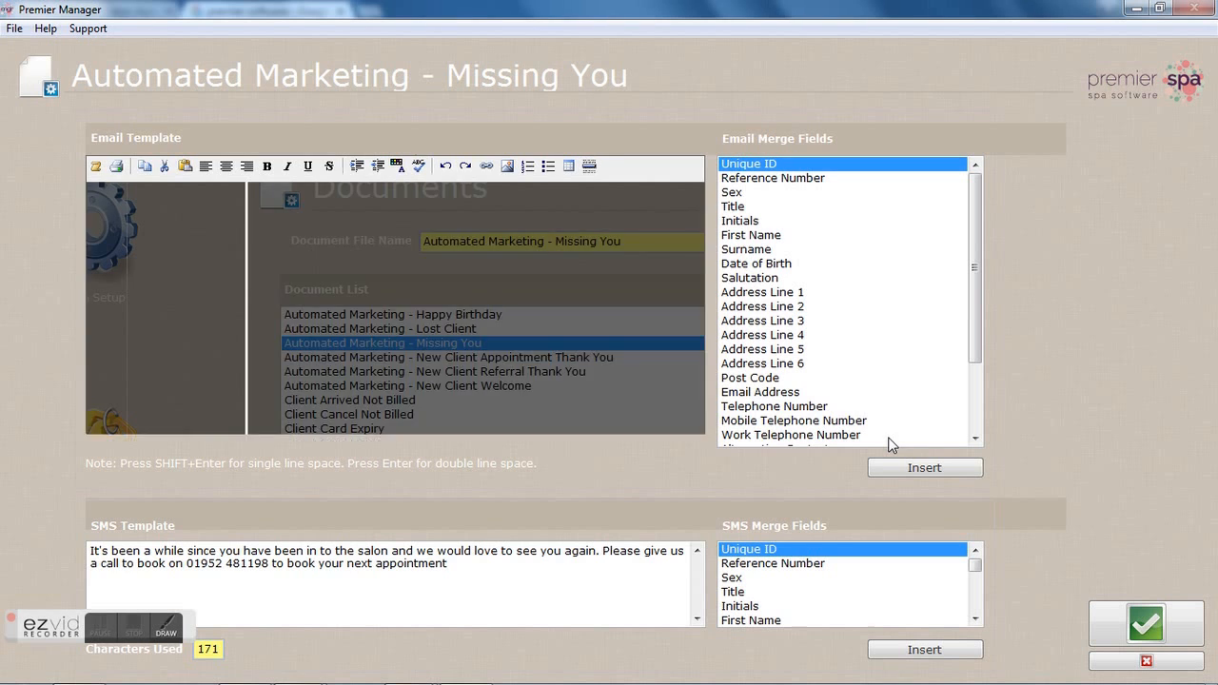
mouse_move(695, 388)
mouse_down()
mouse_move(677, 233)
mouse_move(699, 377)
mouse_up()
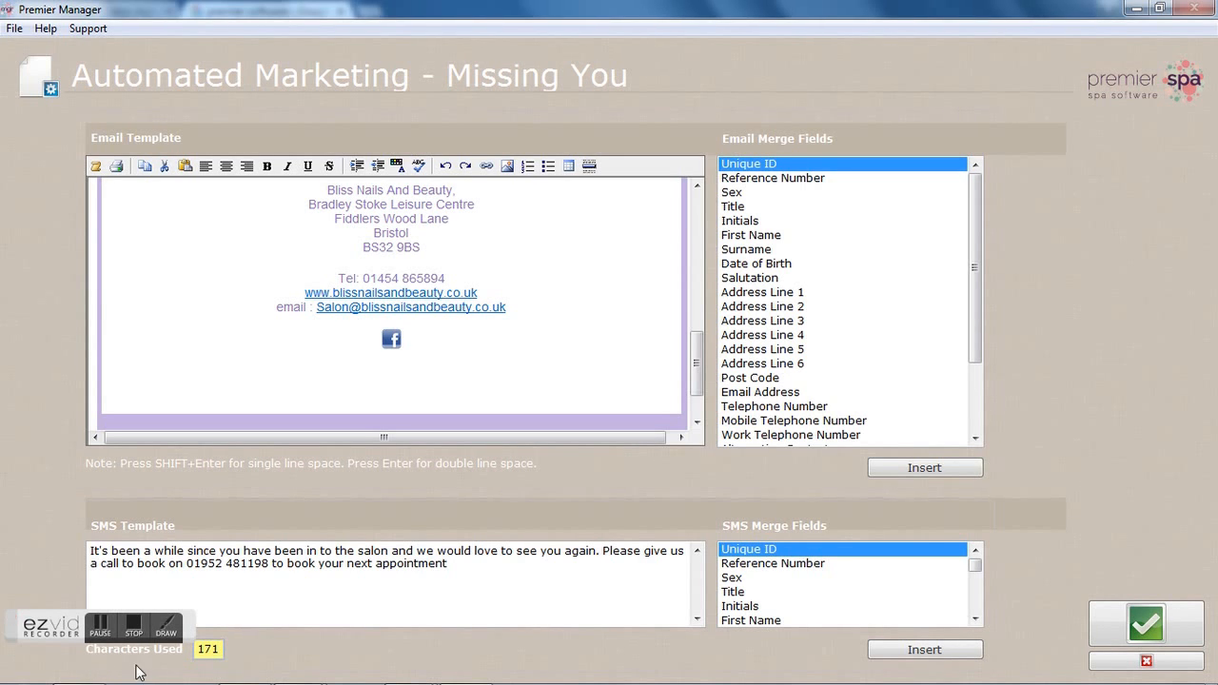
Begin the SMS text with "Dear" followed by the First Name merge field and a comma
click(91, 554)
text(Dear)
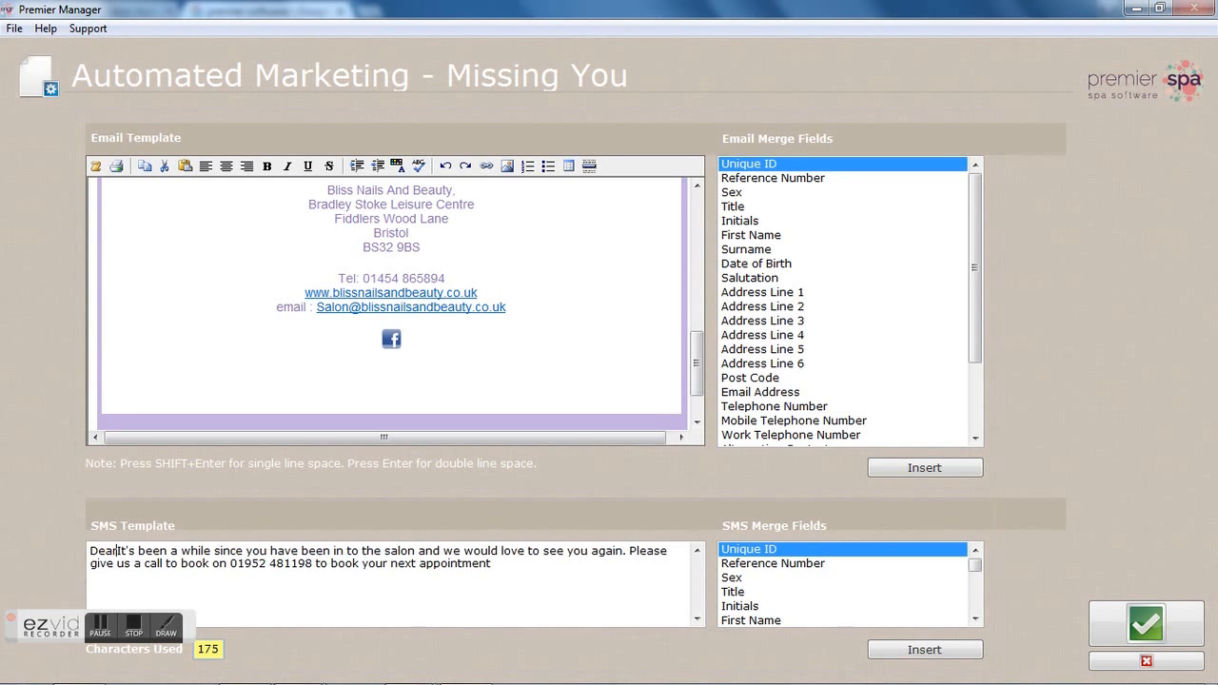
click(753, 620)
click(977, 619)
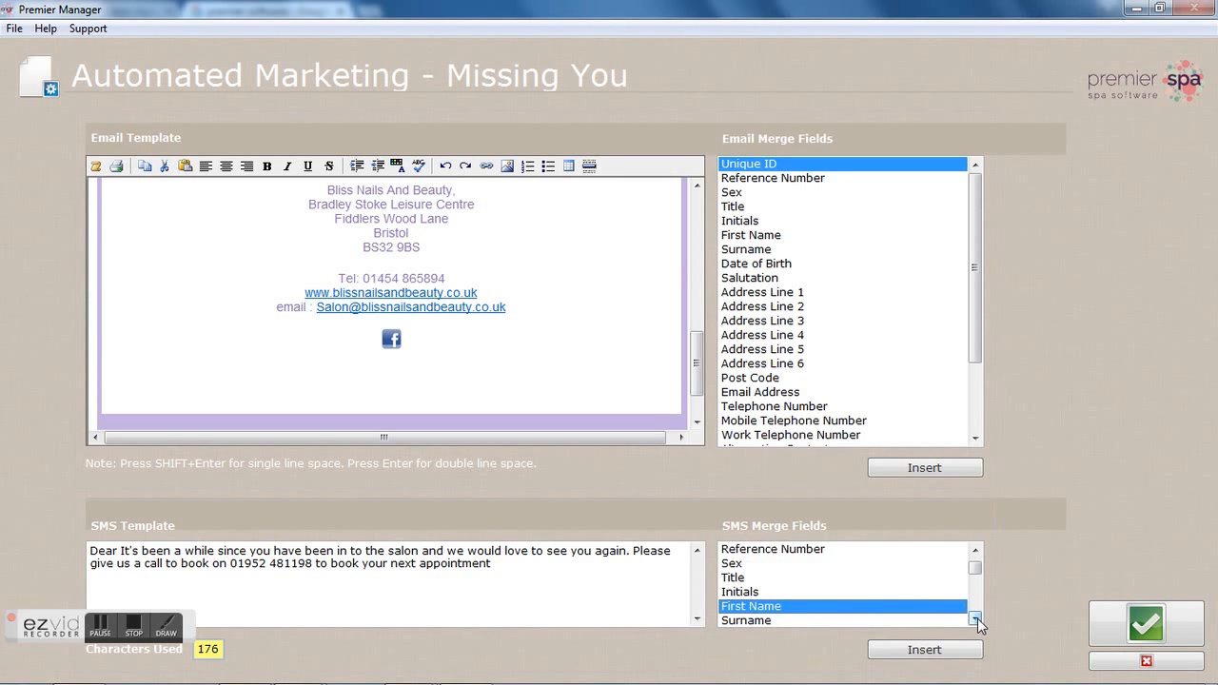
click(977, 618)
click(915, 652)
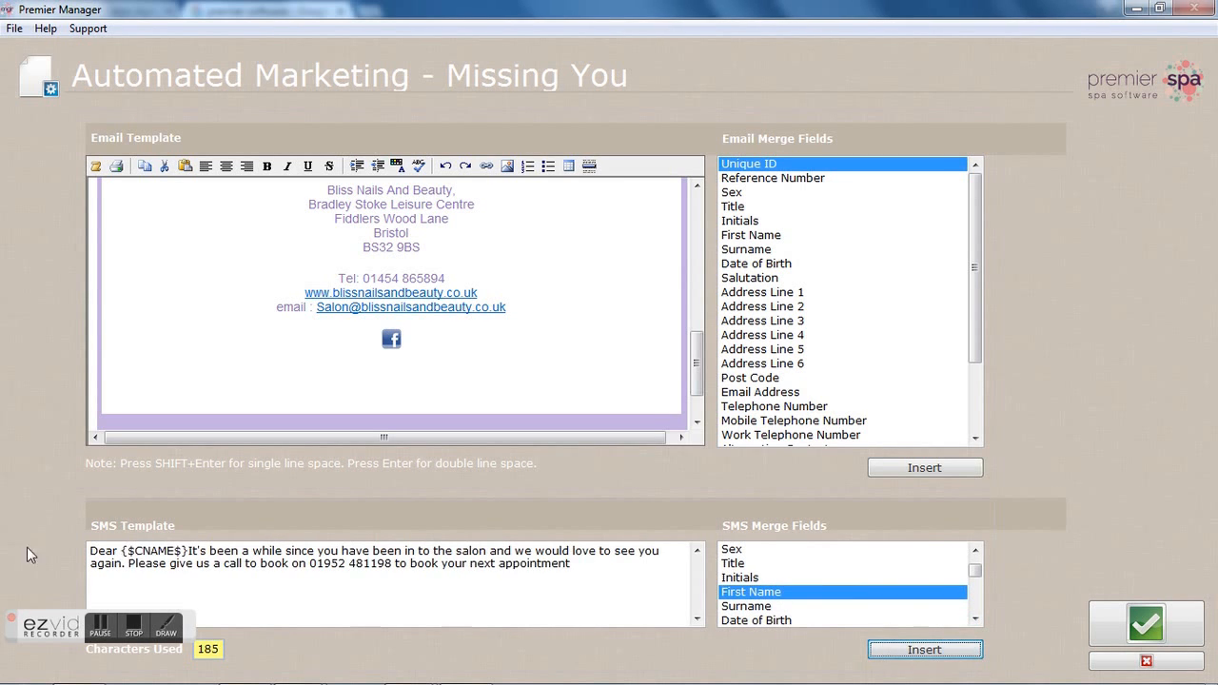
click(189, 550)
text(,)
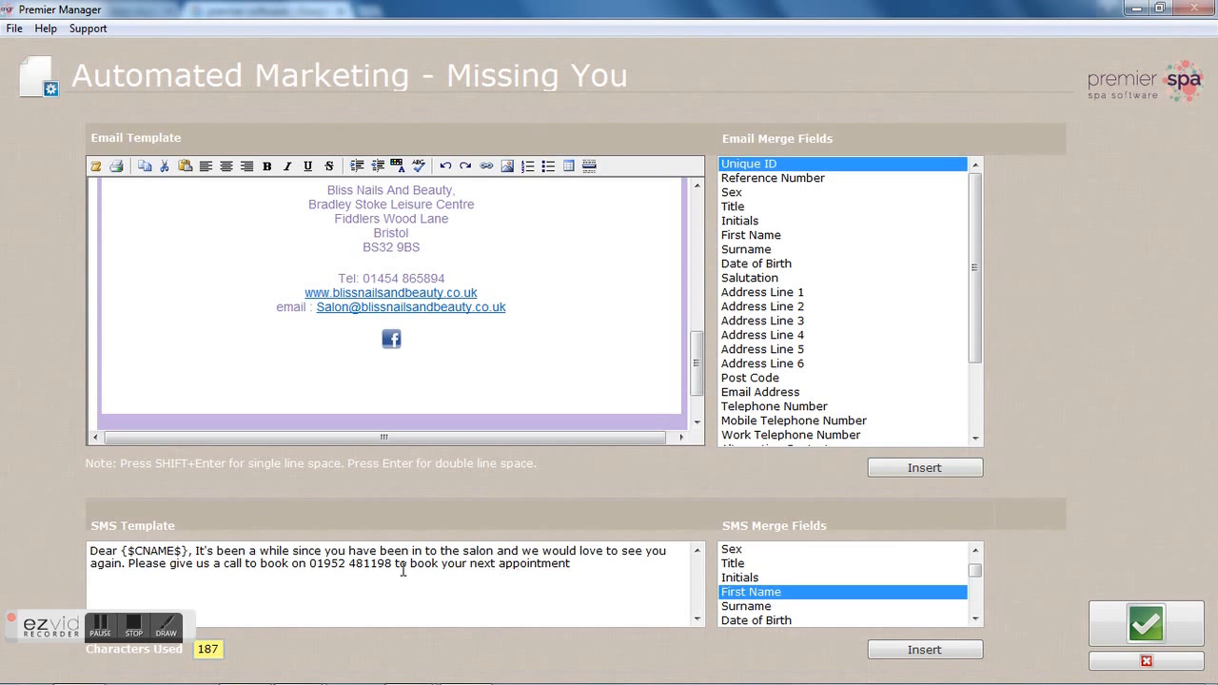
Reword "Please give us a call" in the SMS text as "Please call us"
click(171, 565)
key(Delete)
key(Delete)
key(Delete)
key(Delete)
key(Delete)
key(Delete)
key(Delete)
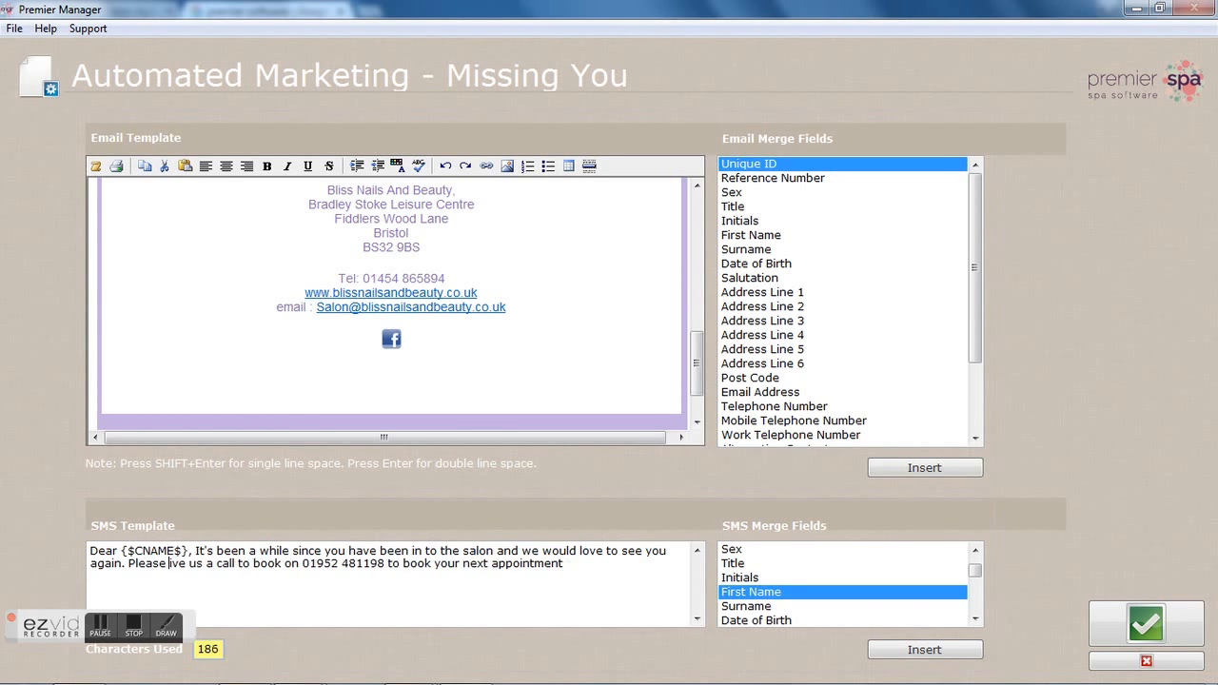
key(Delete)
key(Delete)
key(Delete)
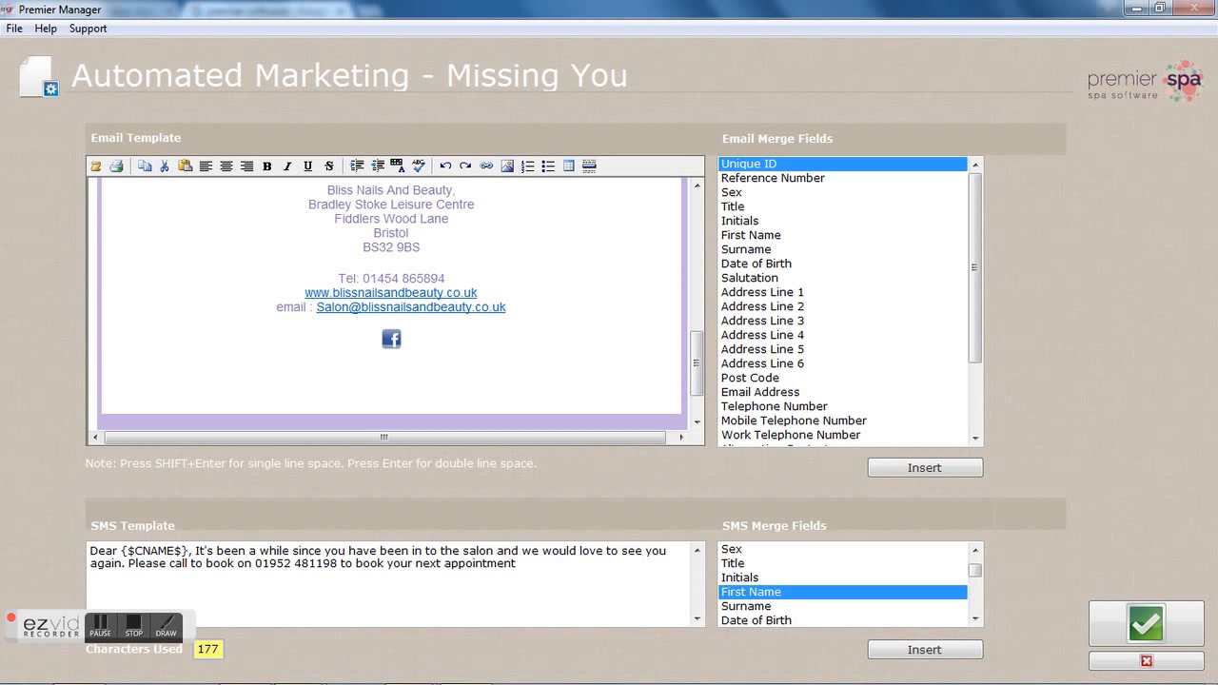
text(us)
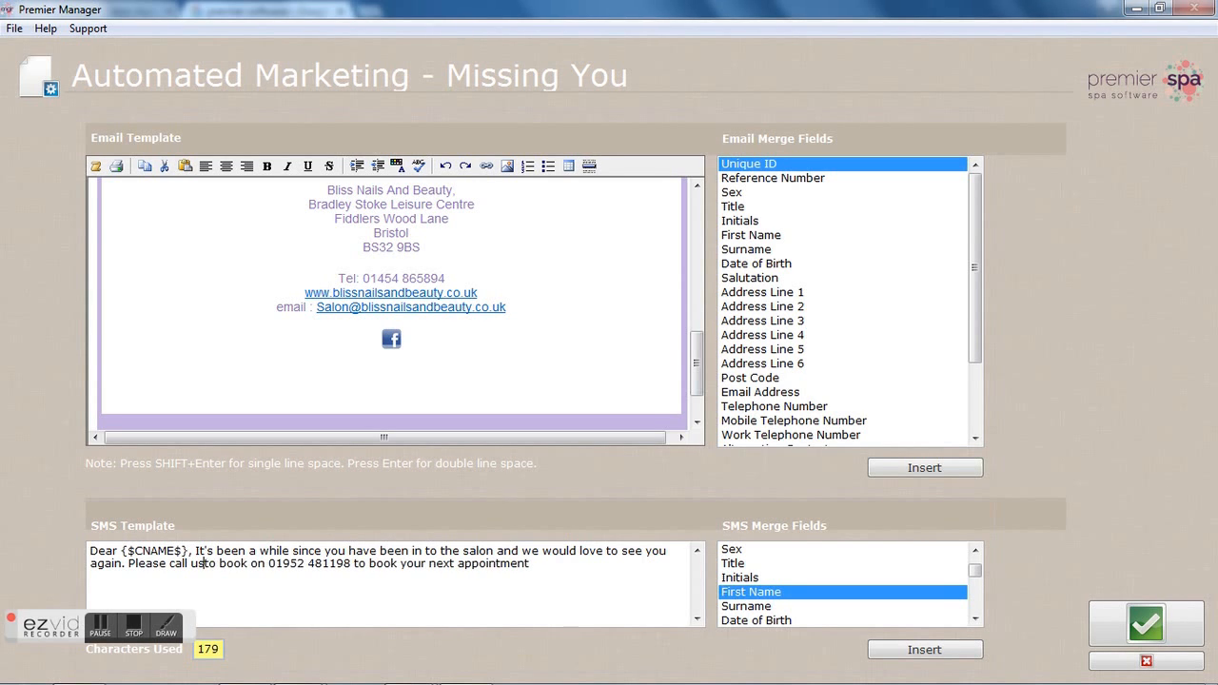
Shorten the end of the SMS text after the phone number to "for your appointment"
click(400, 563)
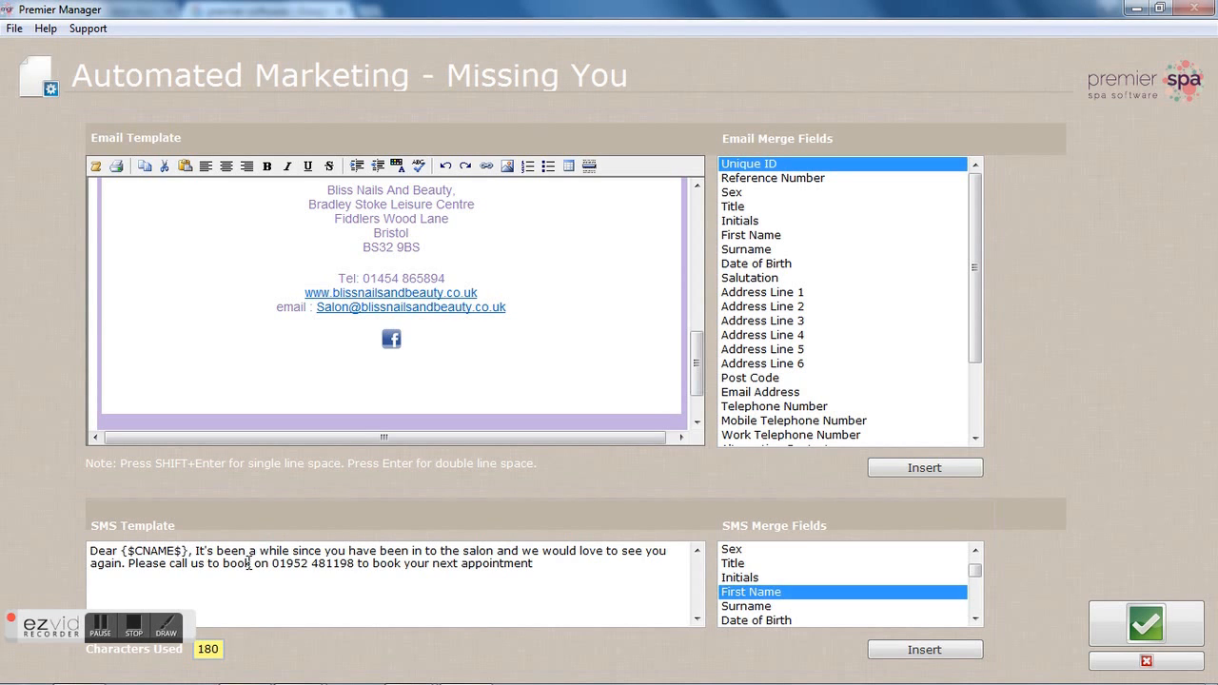
click(357, 563)
text(for)
key(Delete)
key(Delete)
key(Delete)
key(Delete)
key(Delete)
key(Delete)
key(Delete)
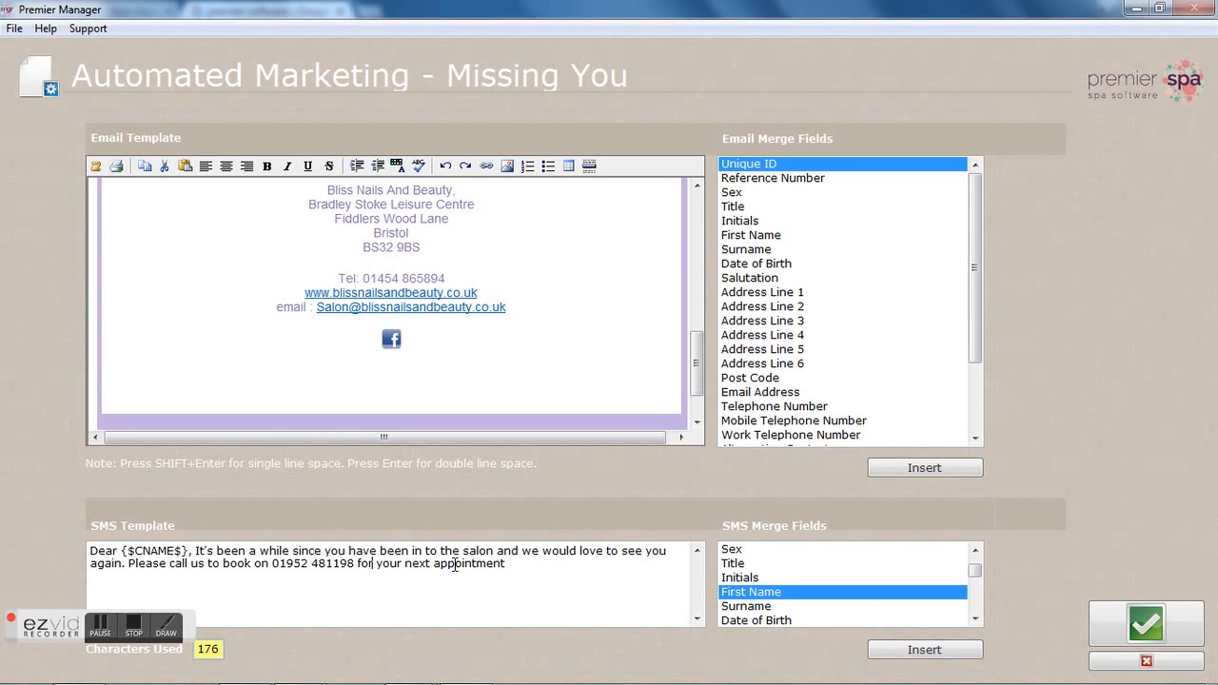
drag(436, 564, 408, 564)
key(Delete)
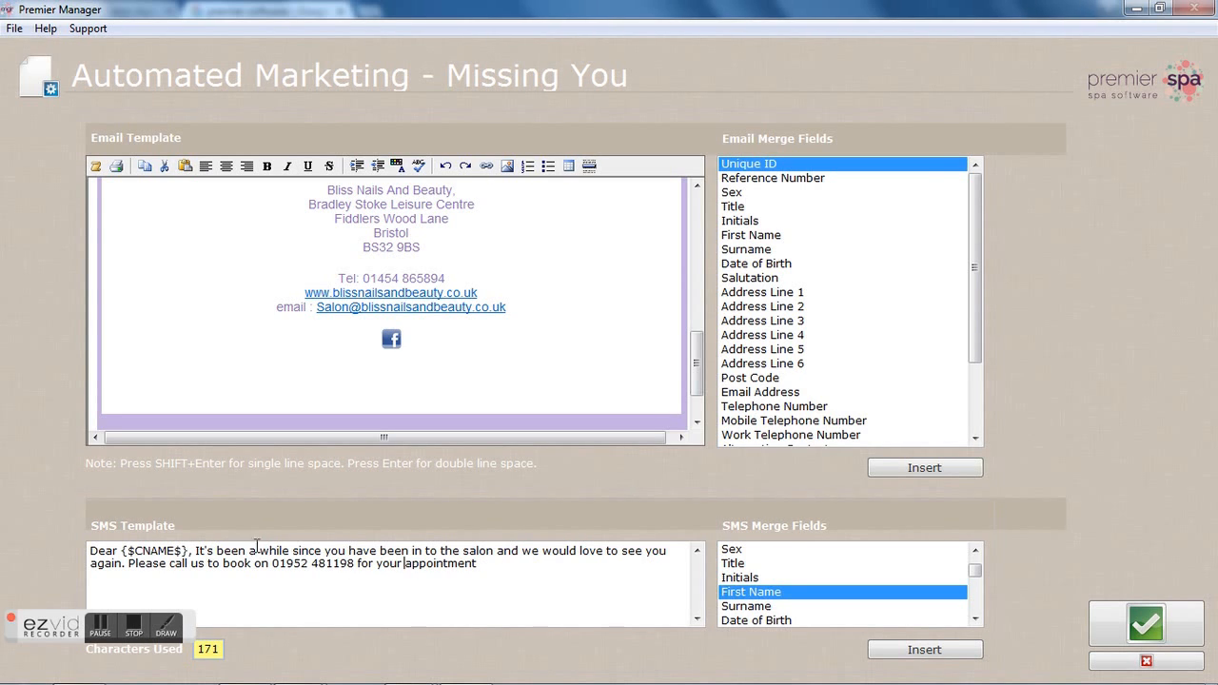
Replace "and" after "salon" in the SMS text with a comma, and save the Missing You template
click(493, 550)
text(,)
key(Delete)
key(Delete)
key(Delete)
key(Delete)
key(Delete)
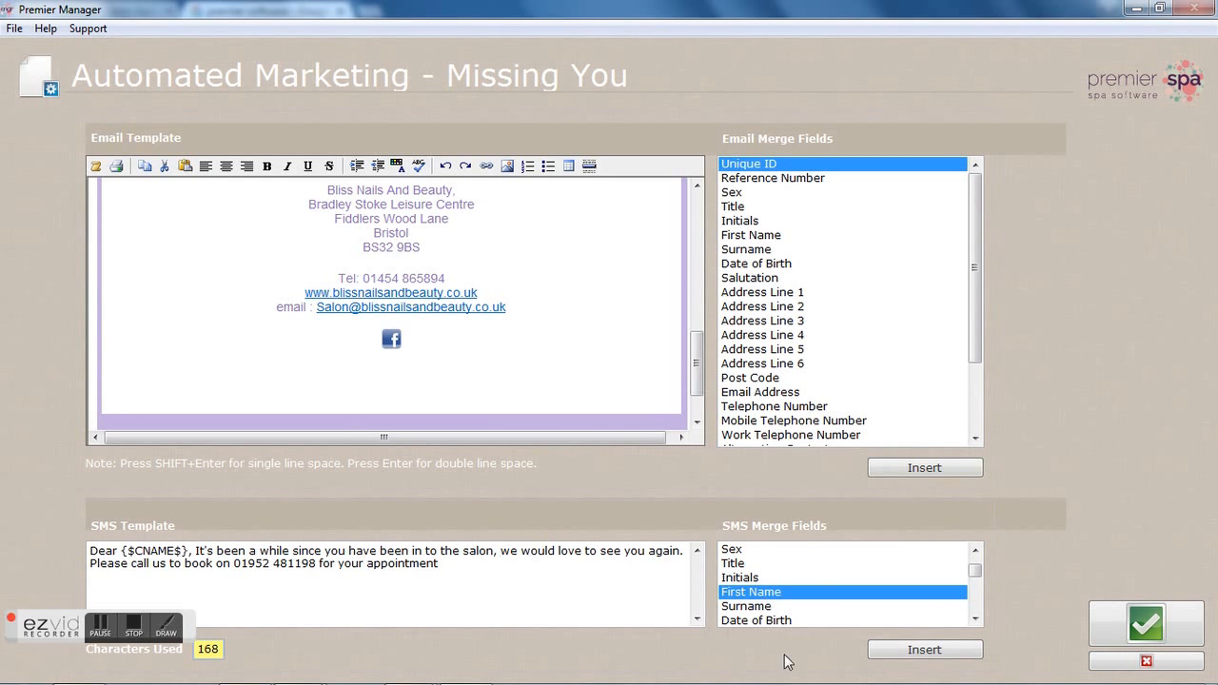
click(1120, 625)
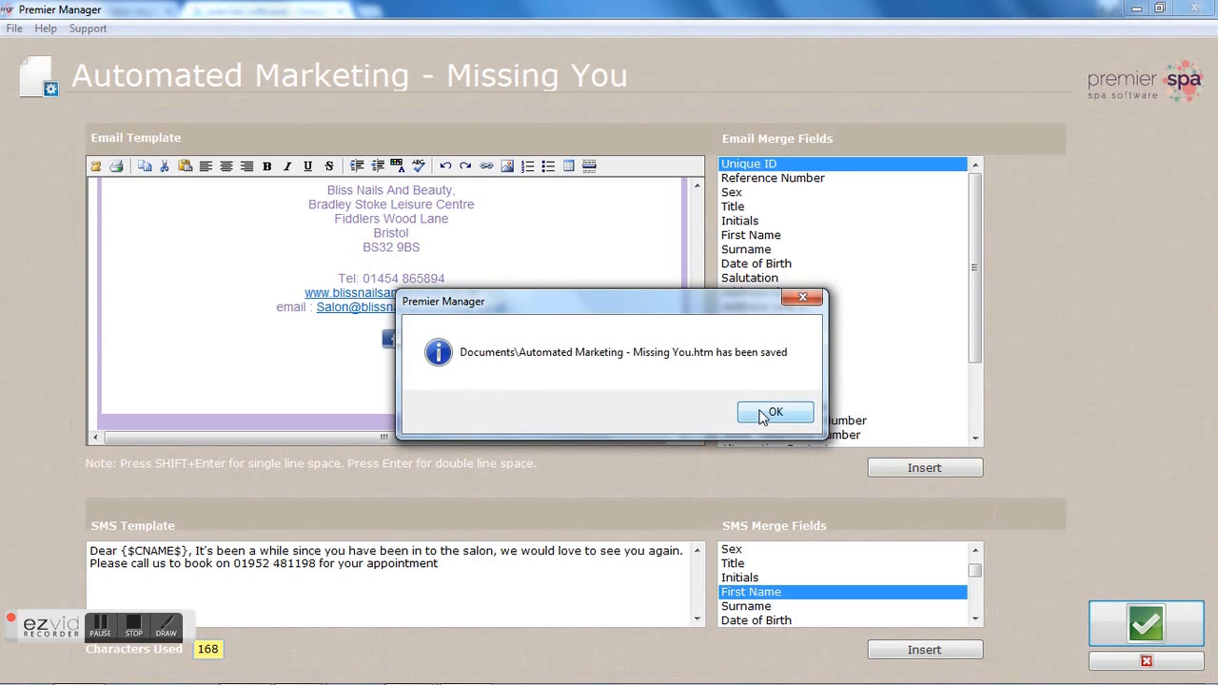
click(773, 412)
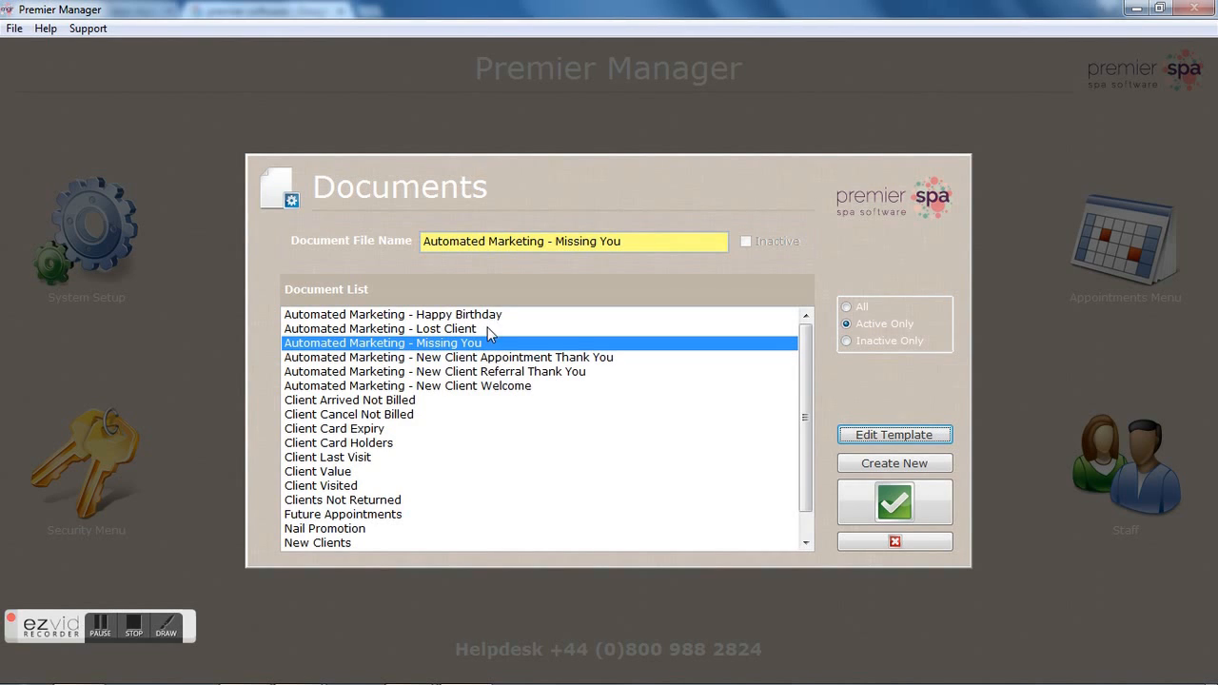
Go through the Automated Marketing templates in the document list, from Happy Birthday to New Client Welcome
click(485, 360)
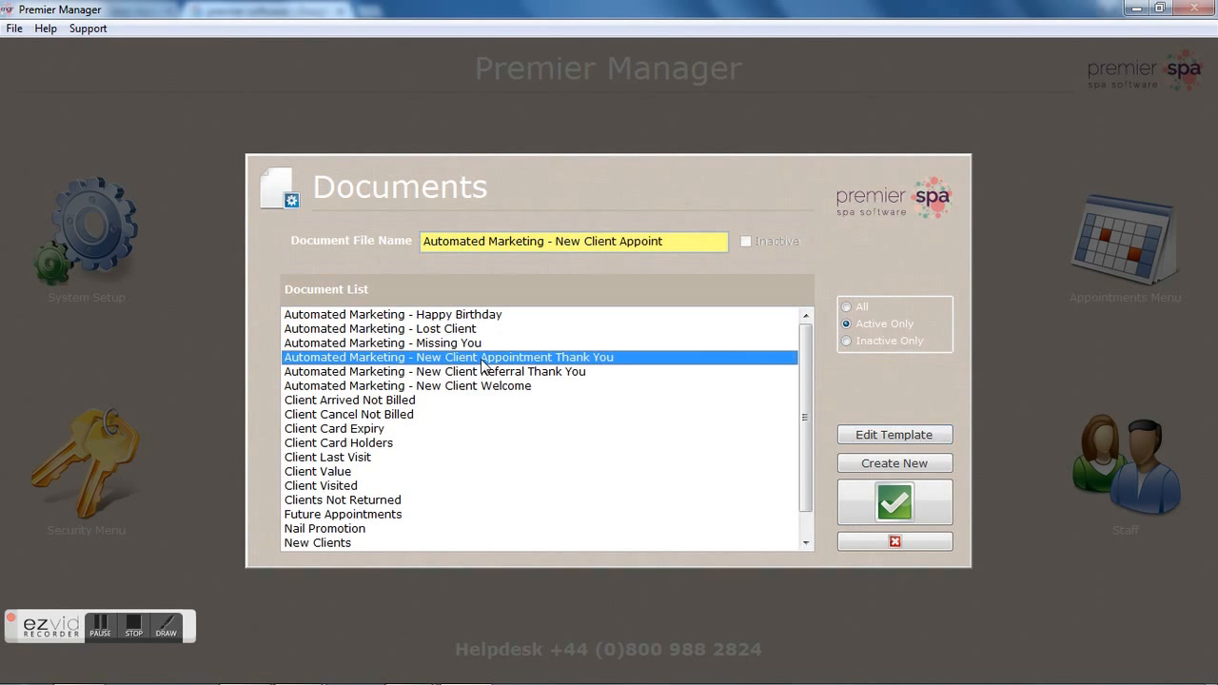
click(476, 375)
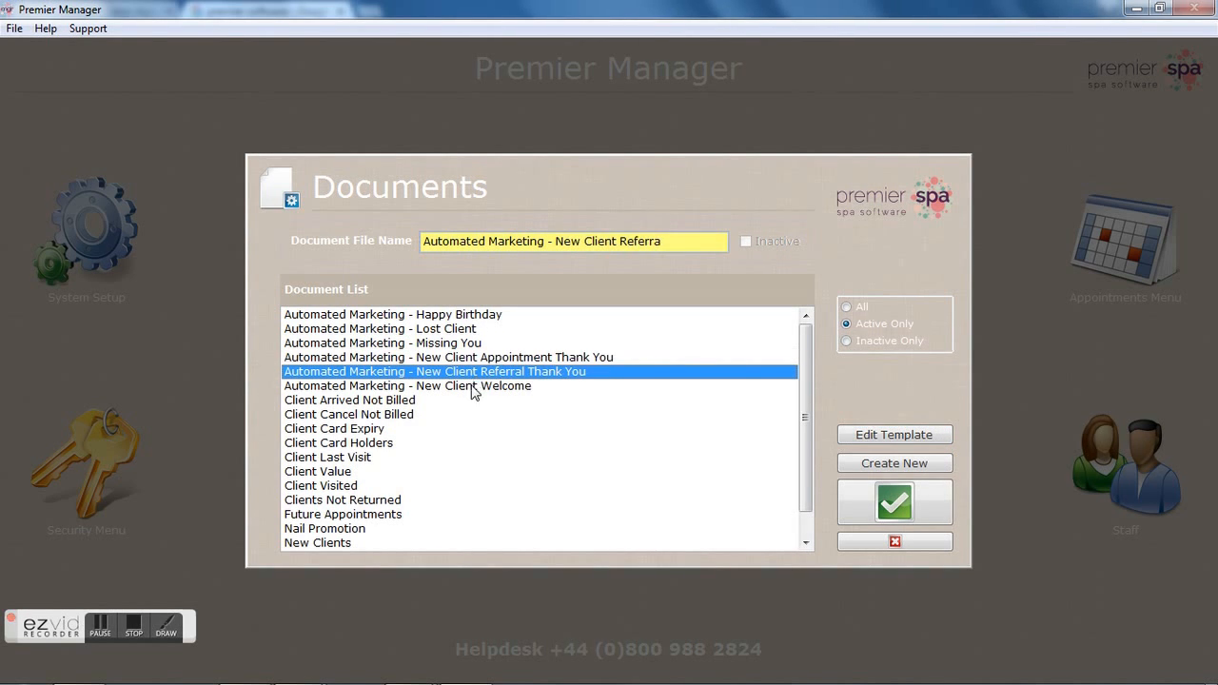
click(472, 388)
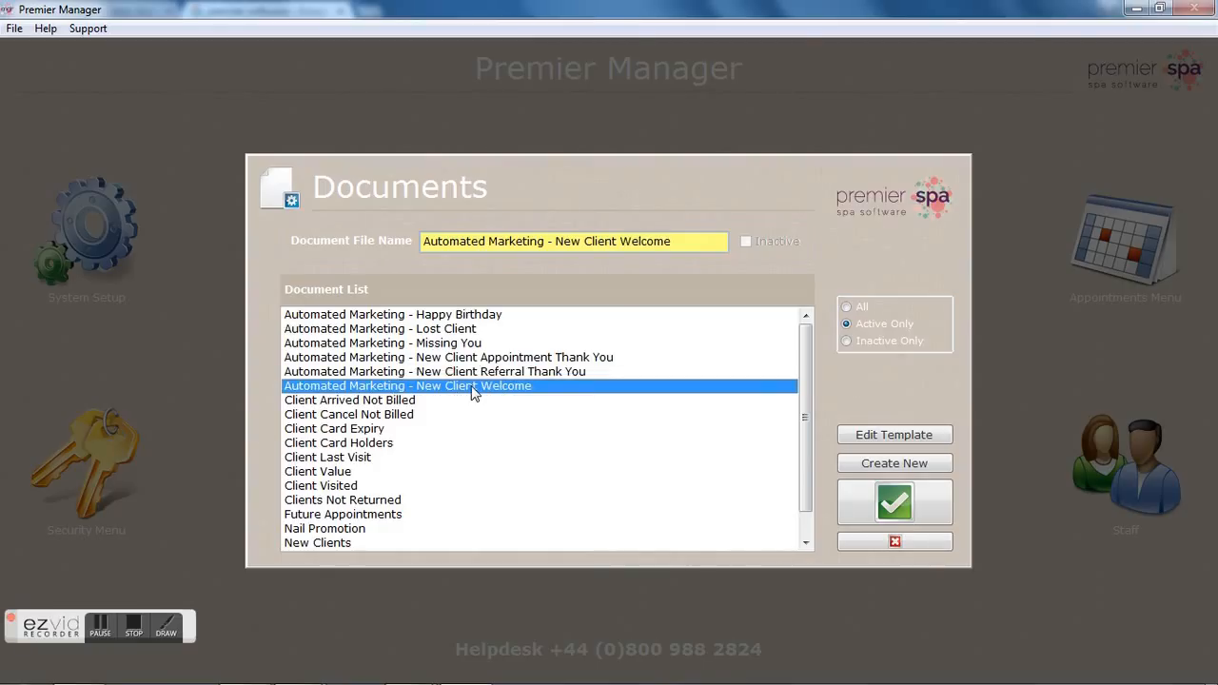
click(461, 318)
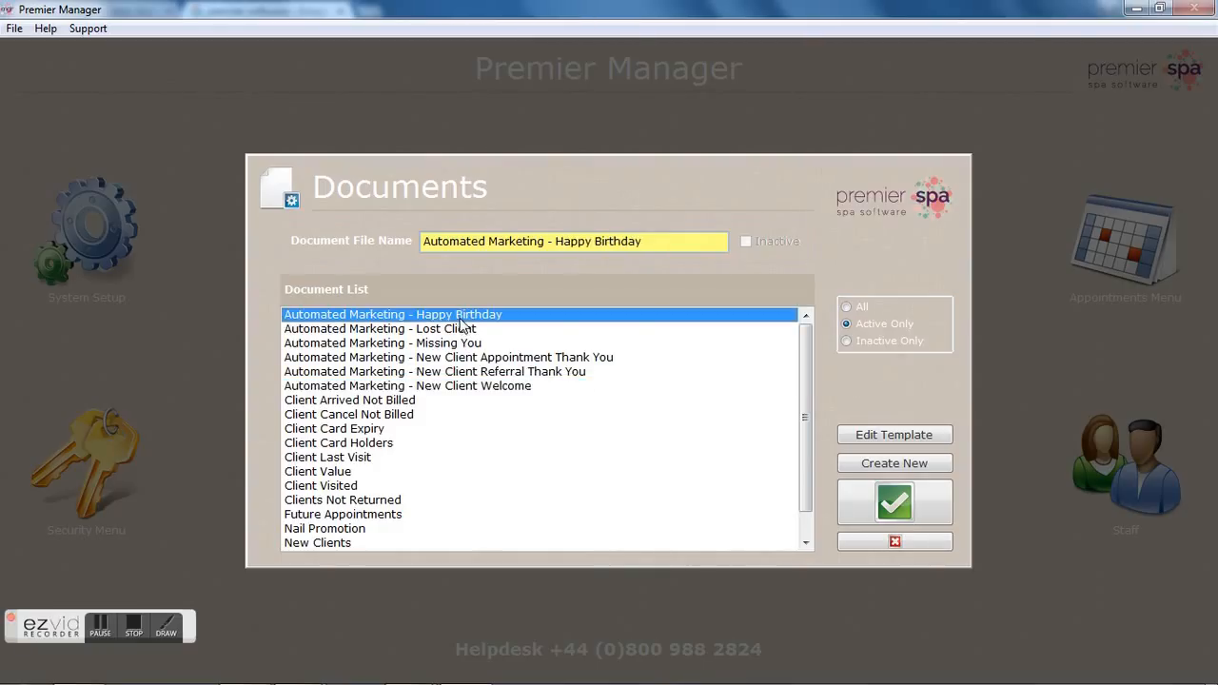
click(465, 329)
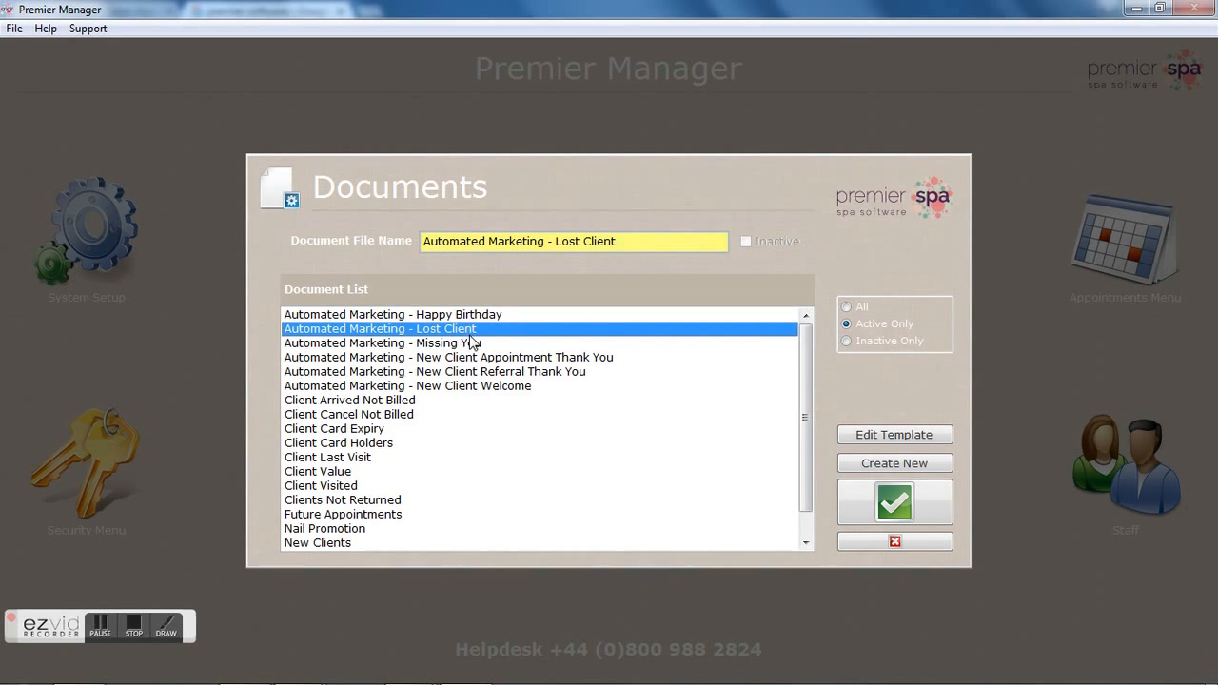
click(475, 344)
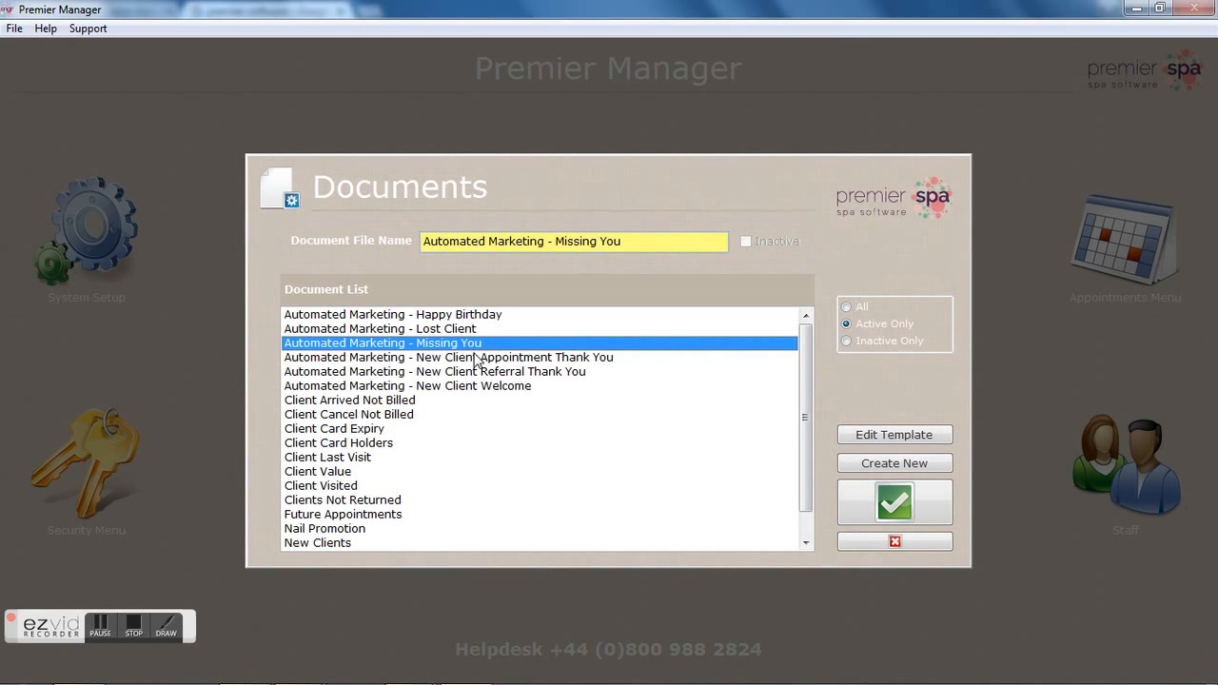
click(475, 358)
click(478, 373)
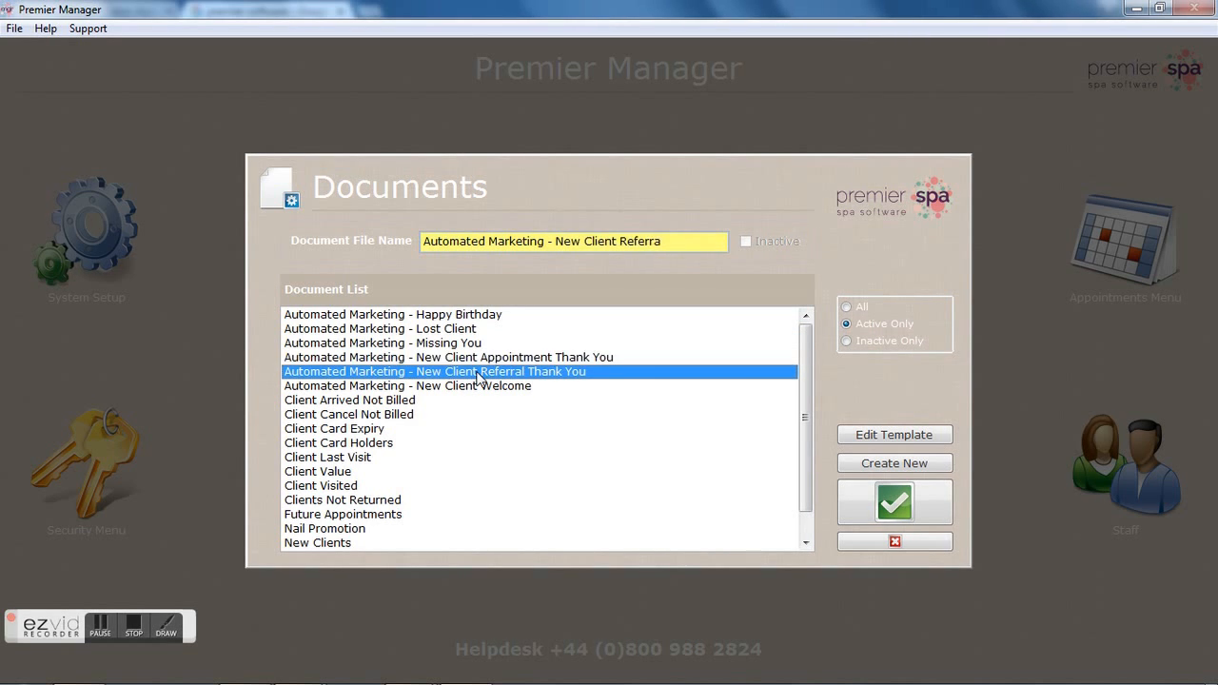
click(483, 387)
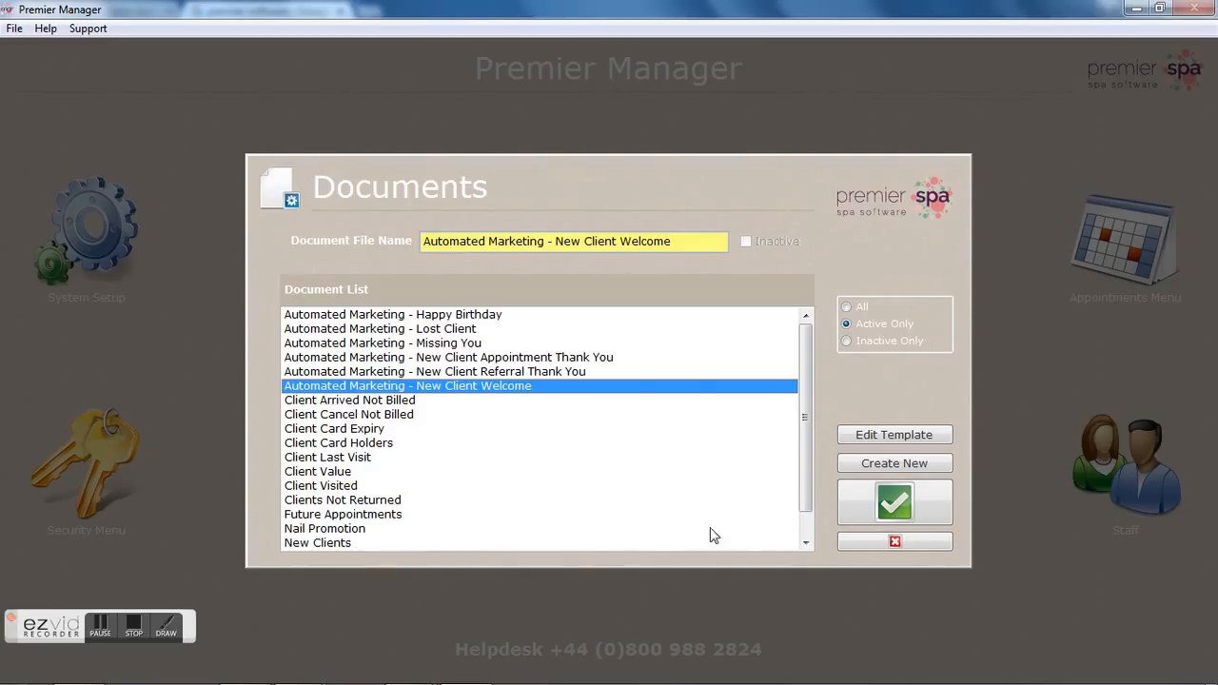
Open the Future Appointments template, review its merge fields and closing text, and close it without saving
drag(805, 464, 810, 488)
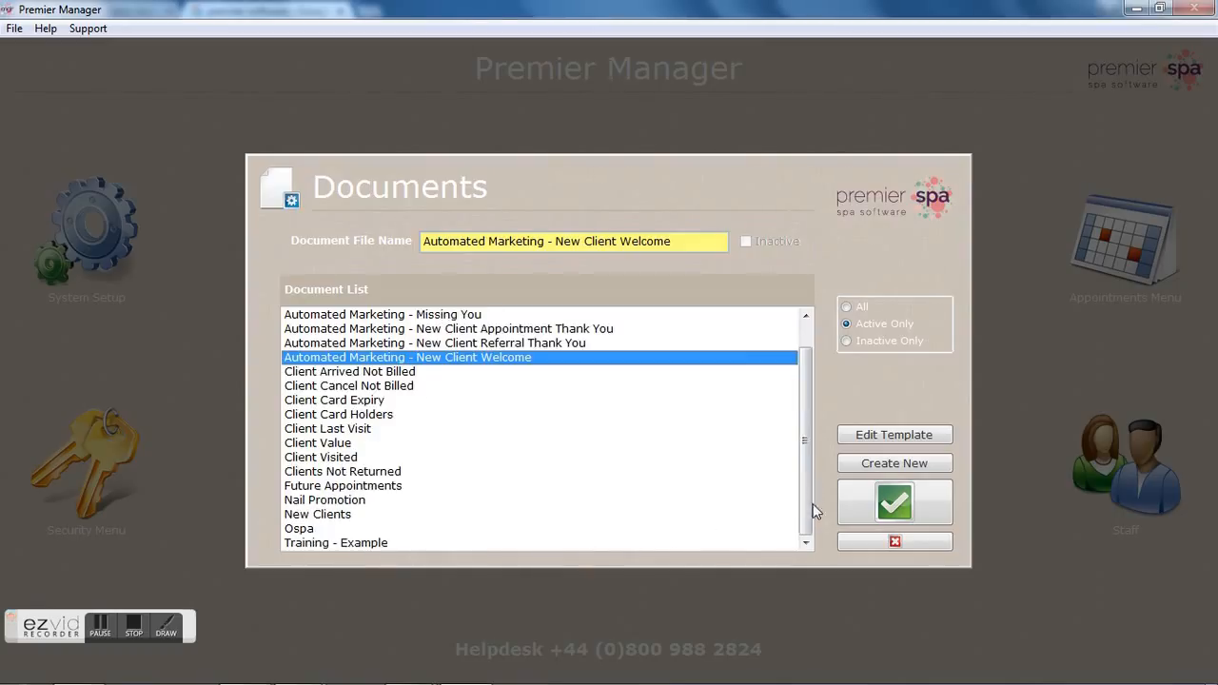
click(298, 487)
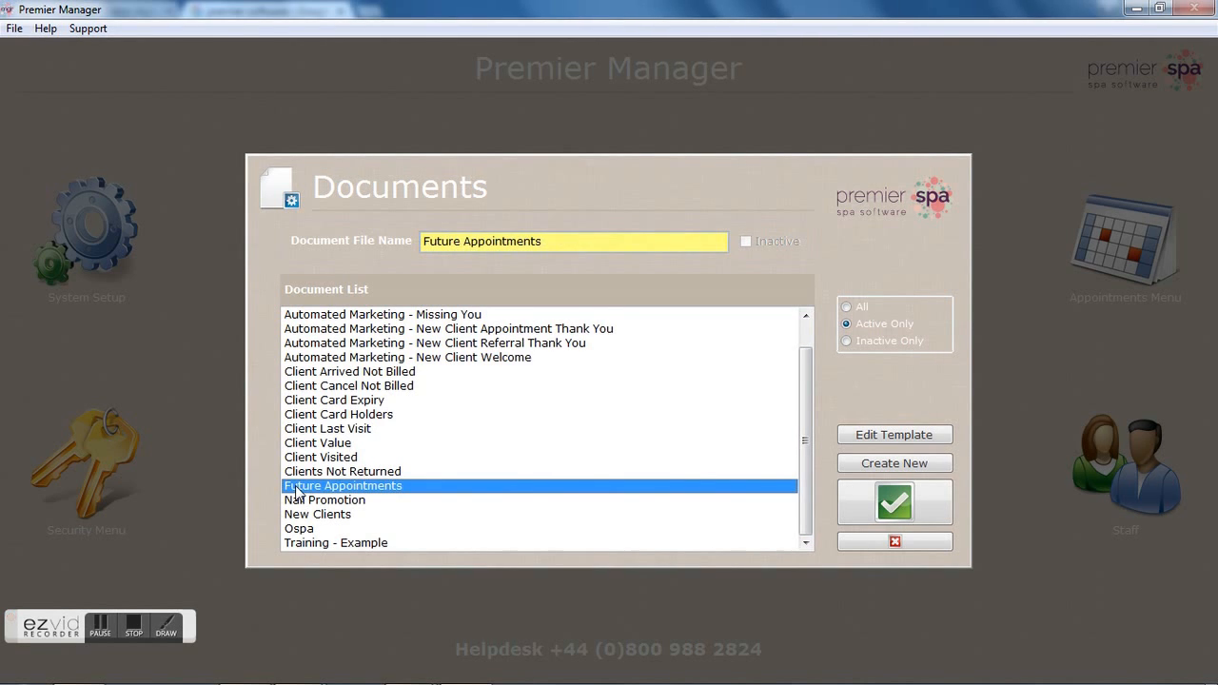
click(851, 435)
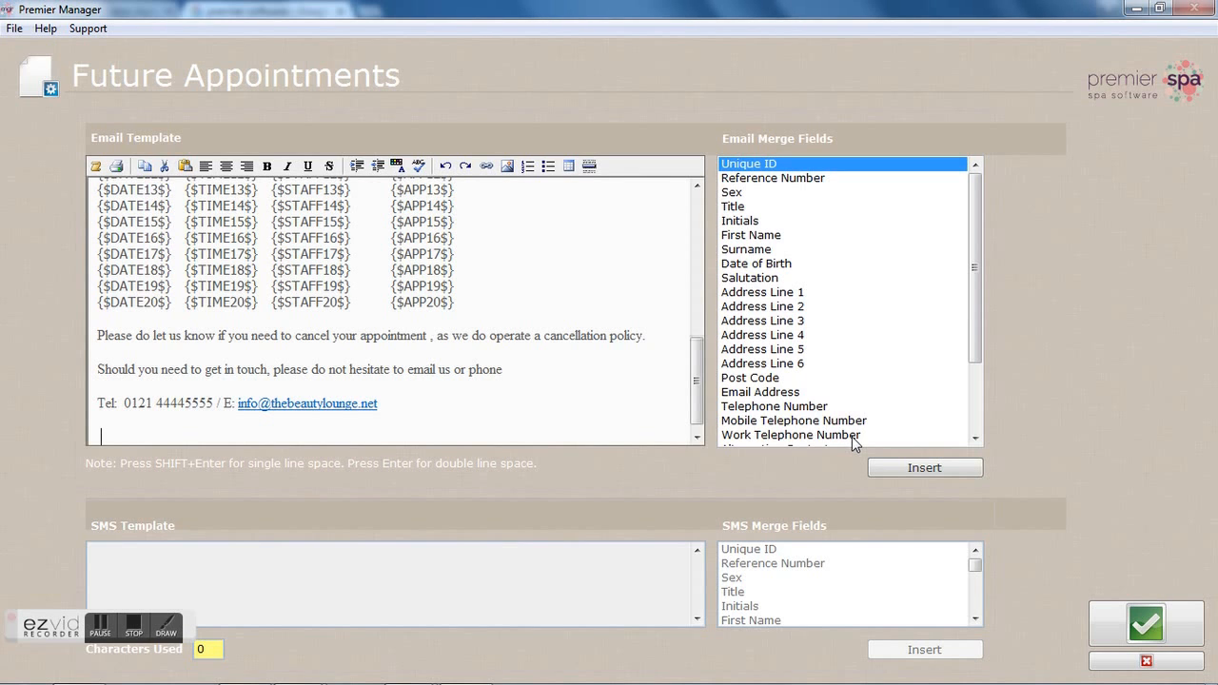
drag(698, 411, 655, 246)
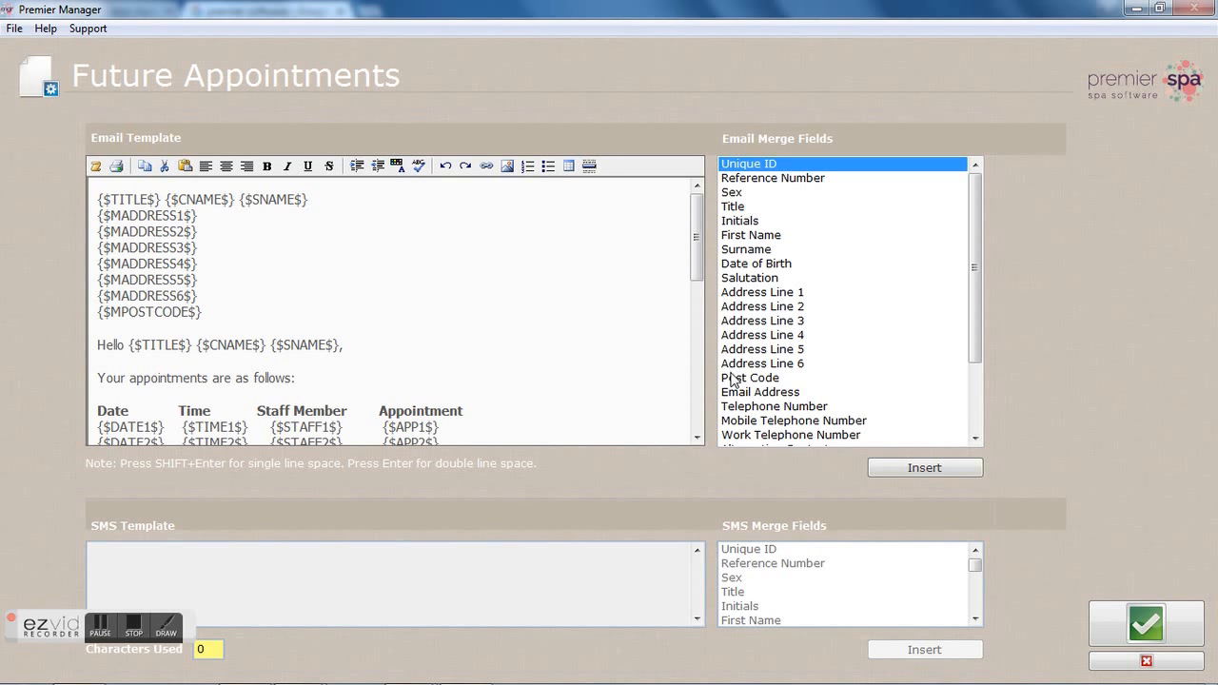
drag(694, 269, 685, 327)
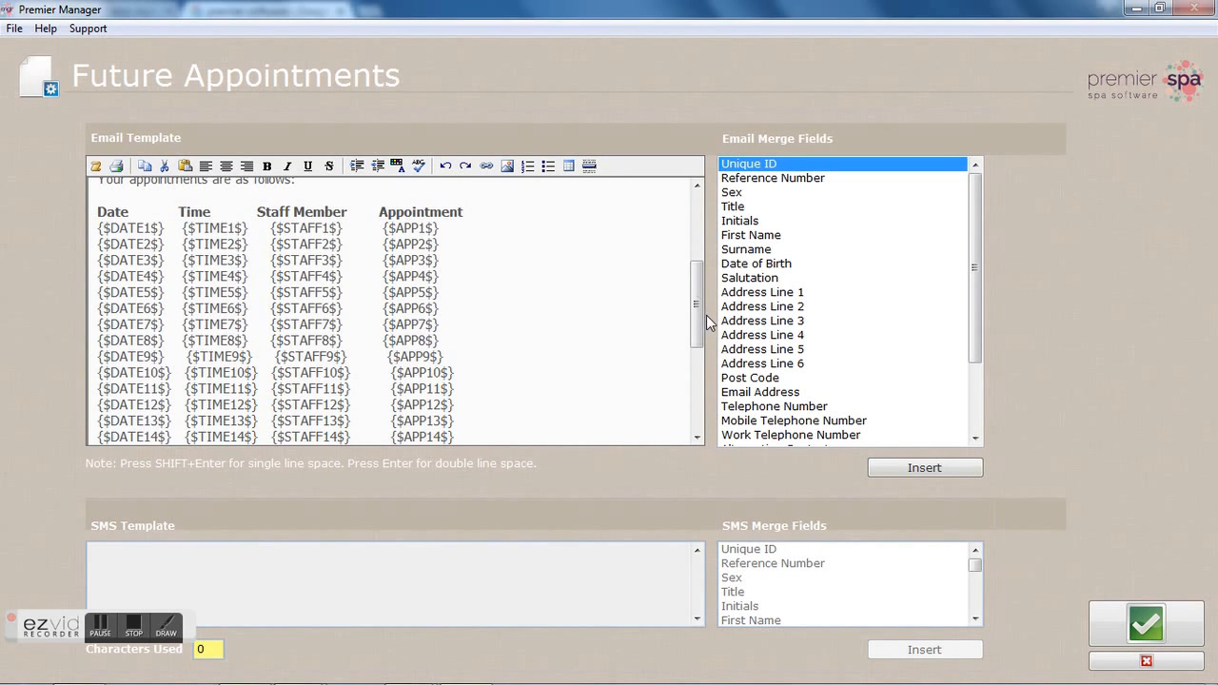
drag(702, 321, 706, 402)
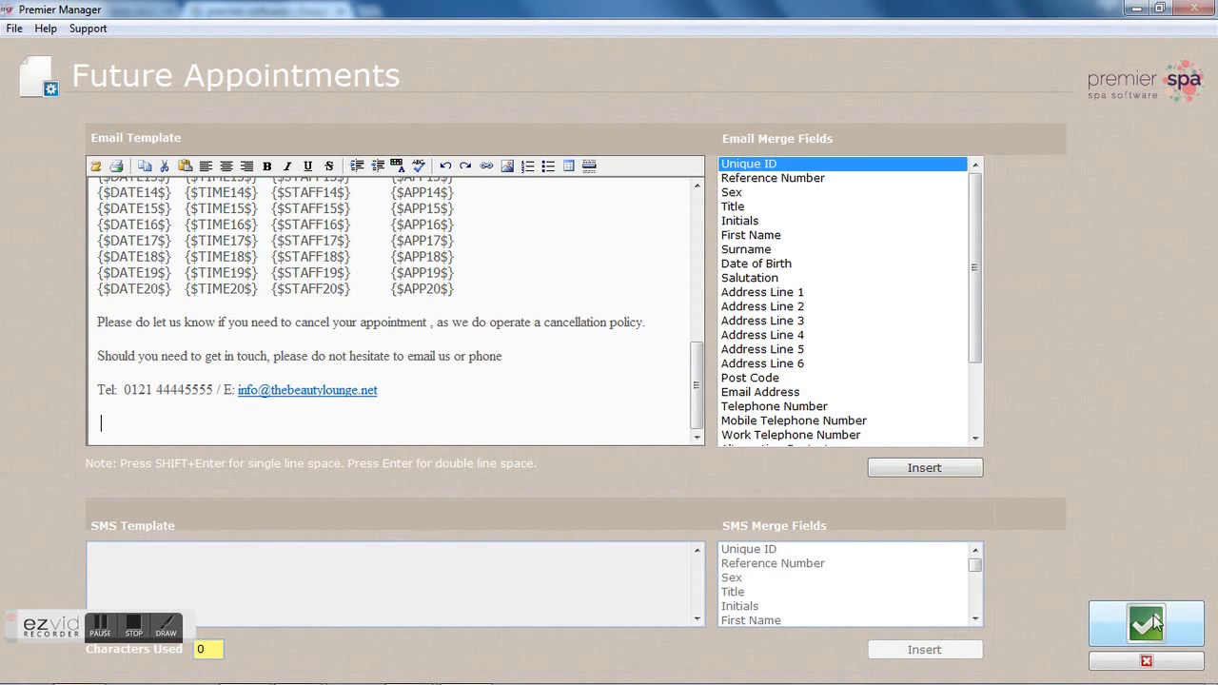
click(1146, 661)
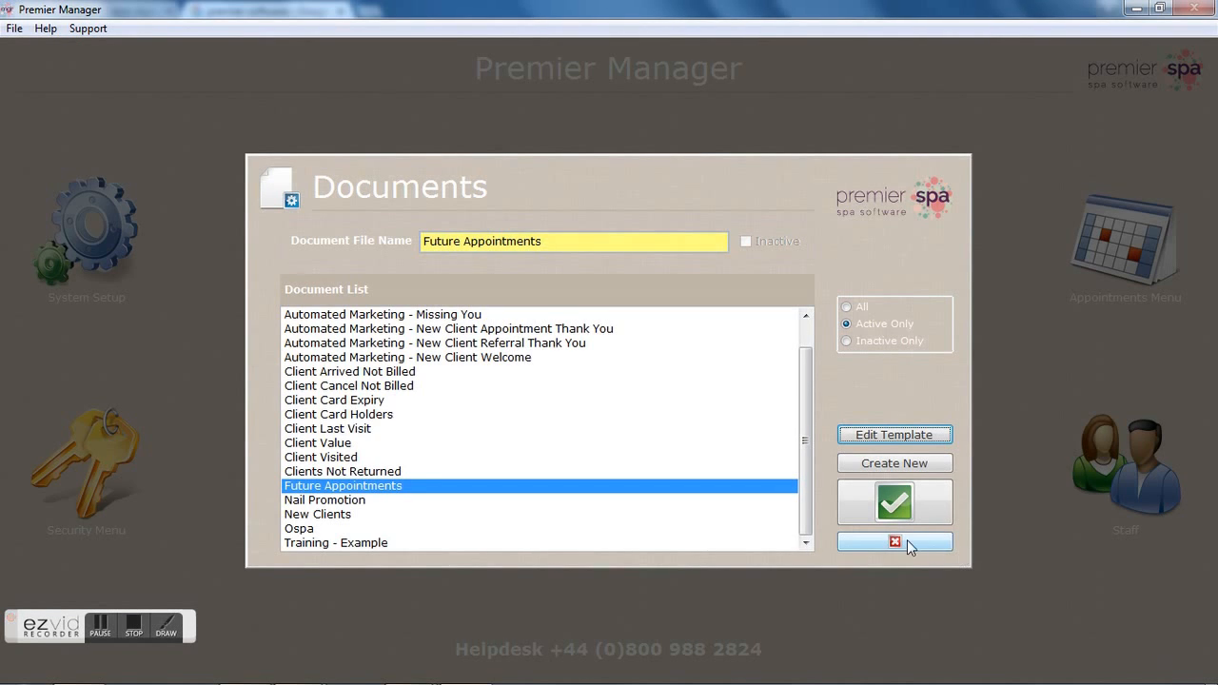
Look over the rest of the document list, and return to the main screen
scroll(806, 542, up, 1)
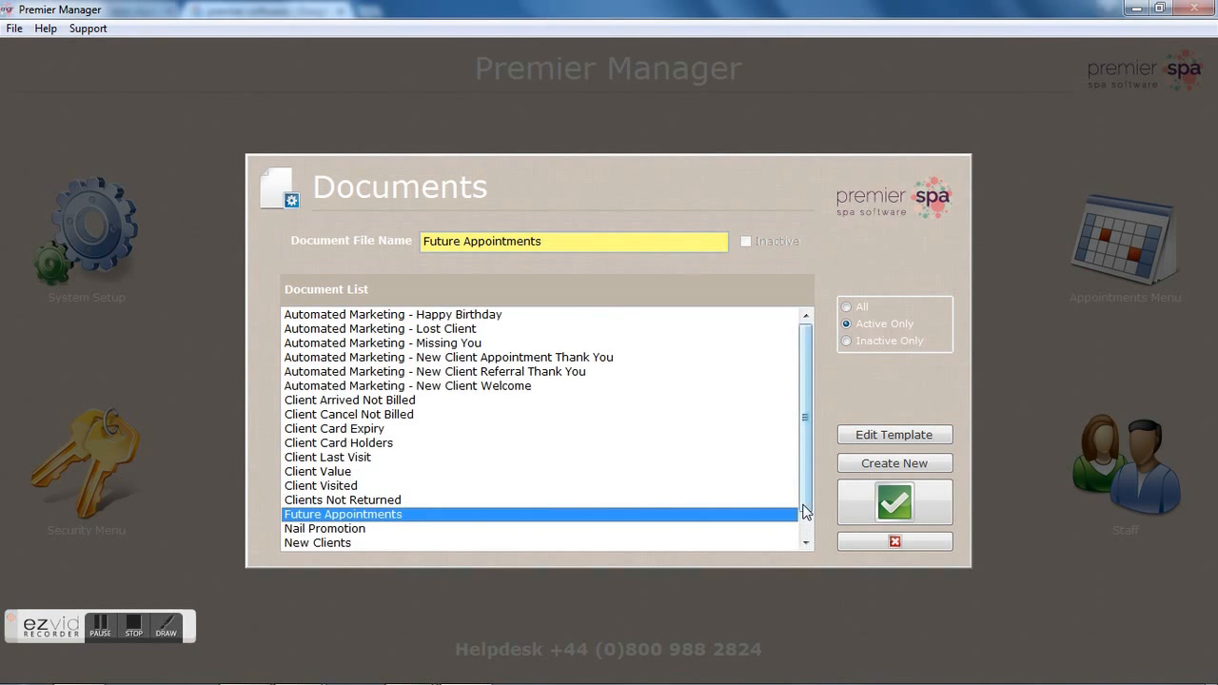
drag(805, 501, 805, 524)
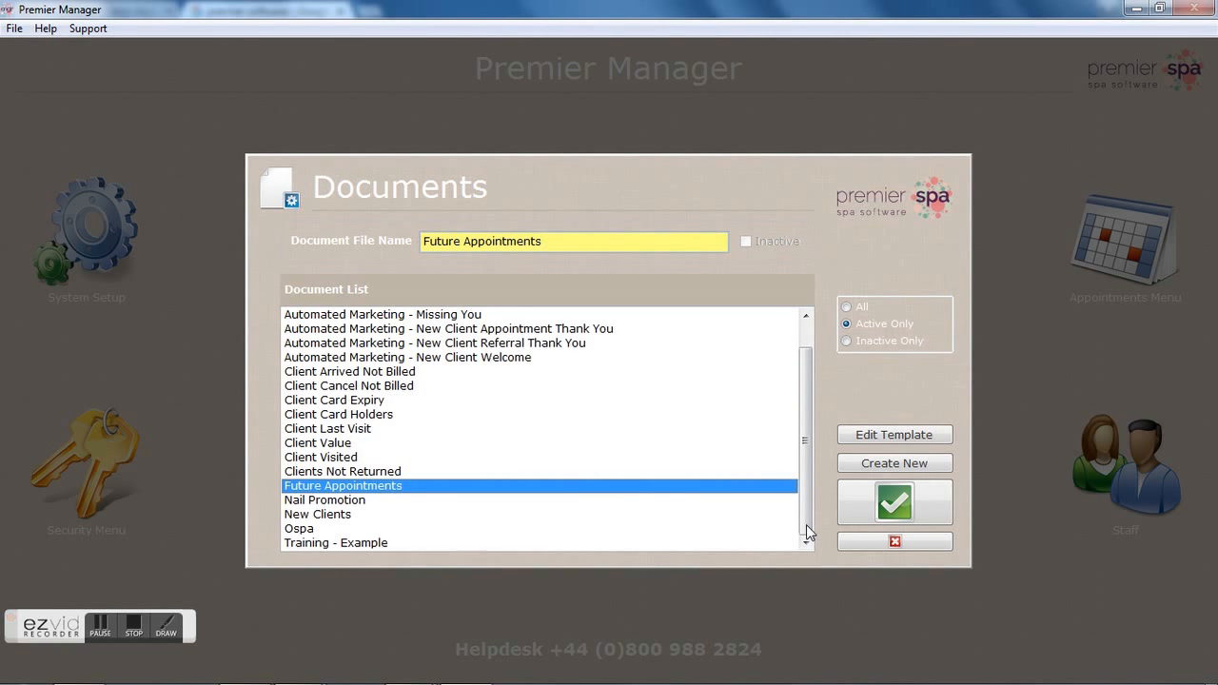
click(864, 542)
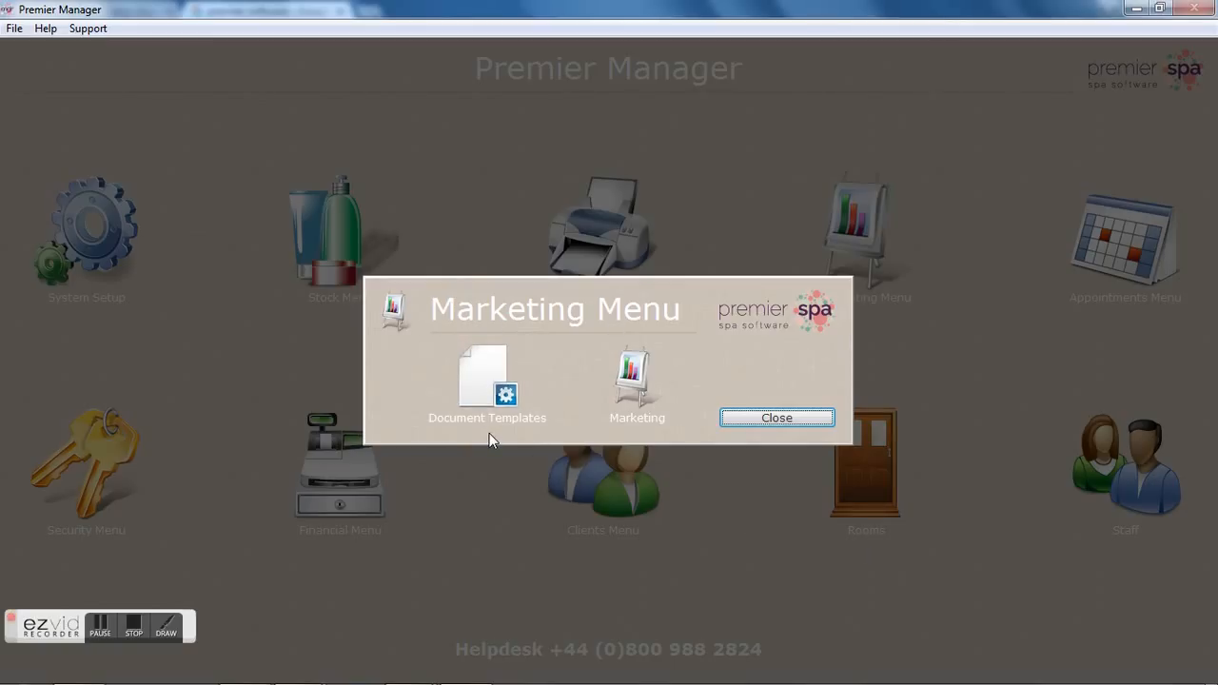
click(748, 419)
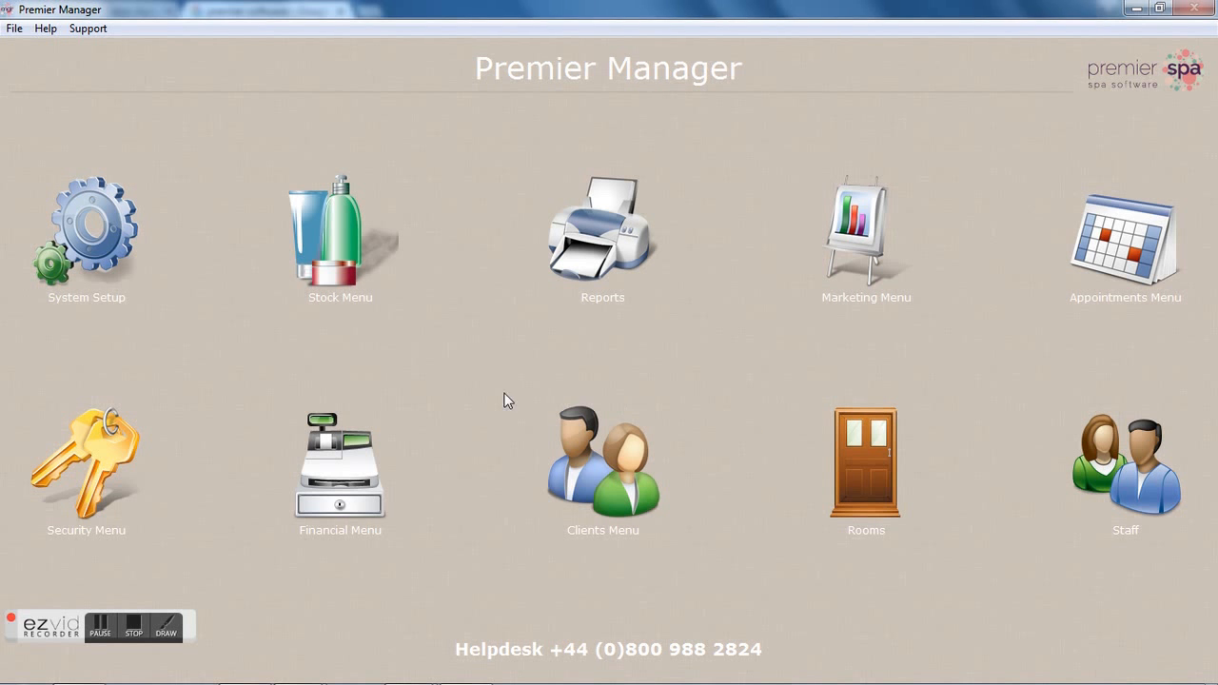
In the Premier Spa Configuration, try Send Email Then SMS and Send Email Only for New Client Welcome, and settle on Send SMS Only
click(88, 265)
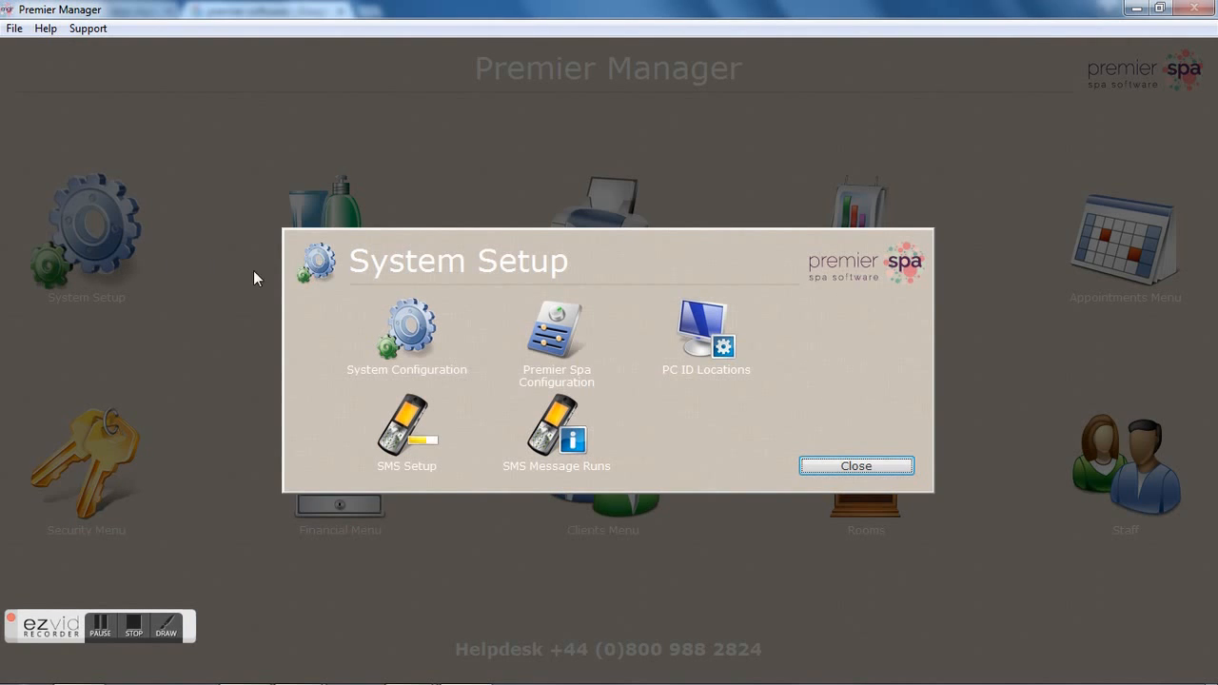
click(549, 326)
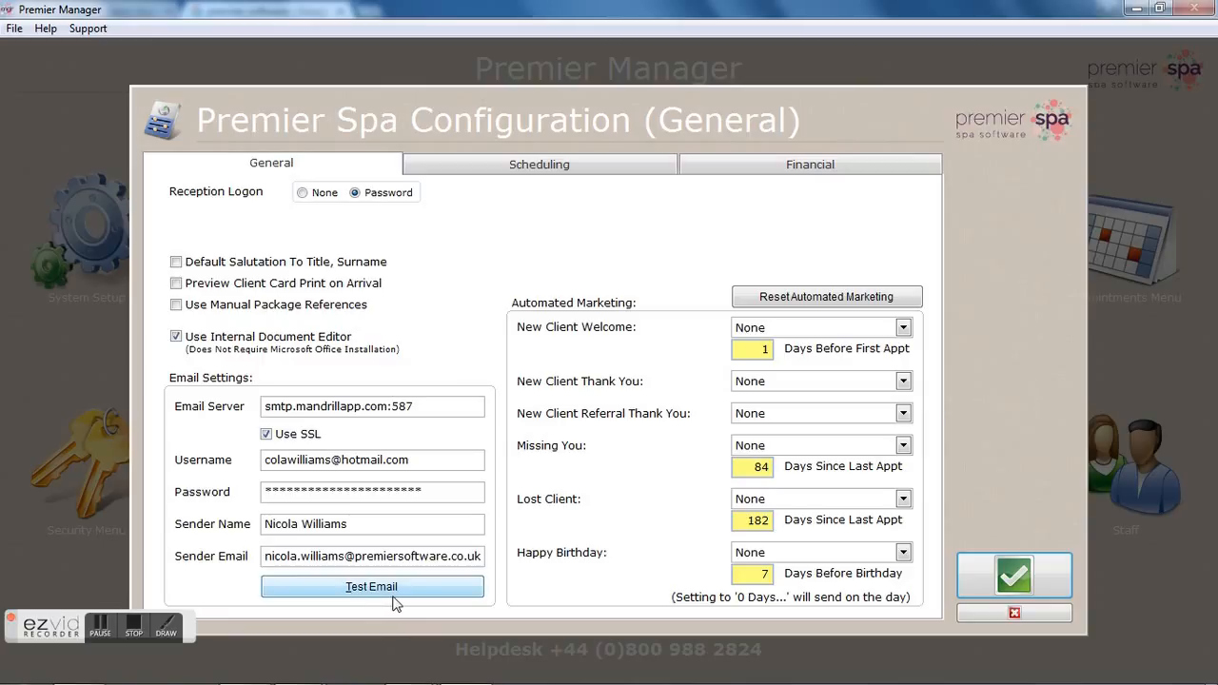
click(740, 329)
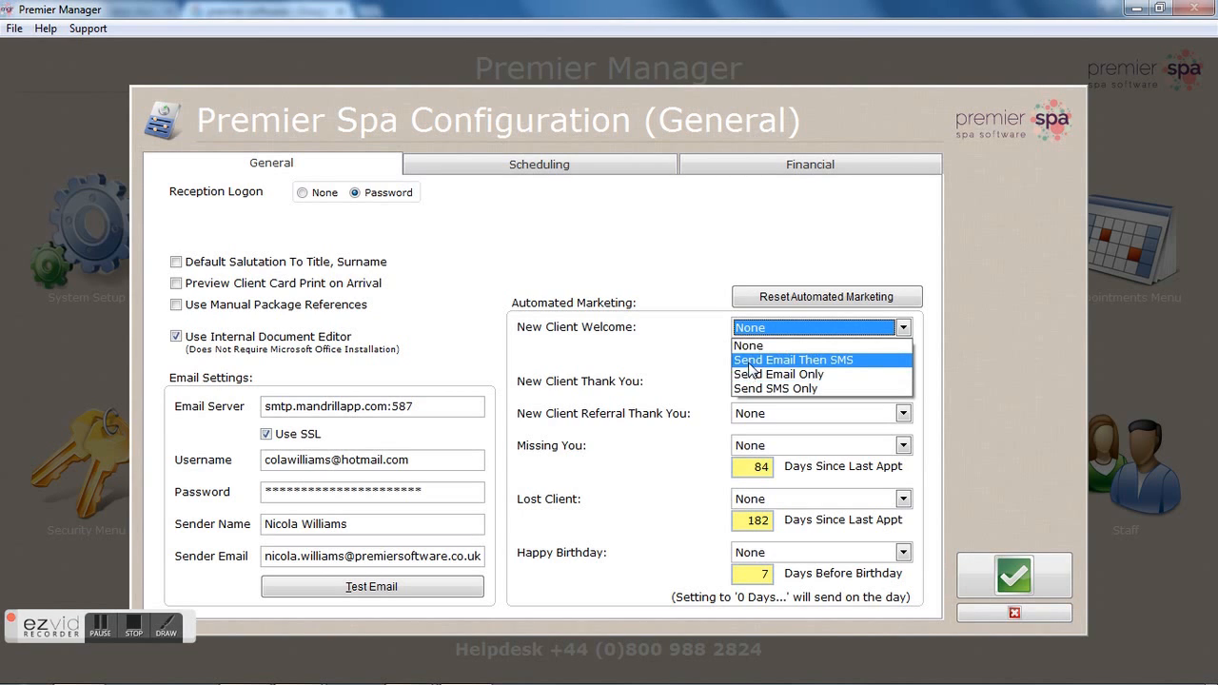
click(752, 362)
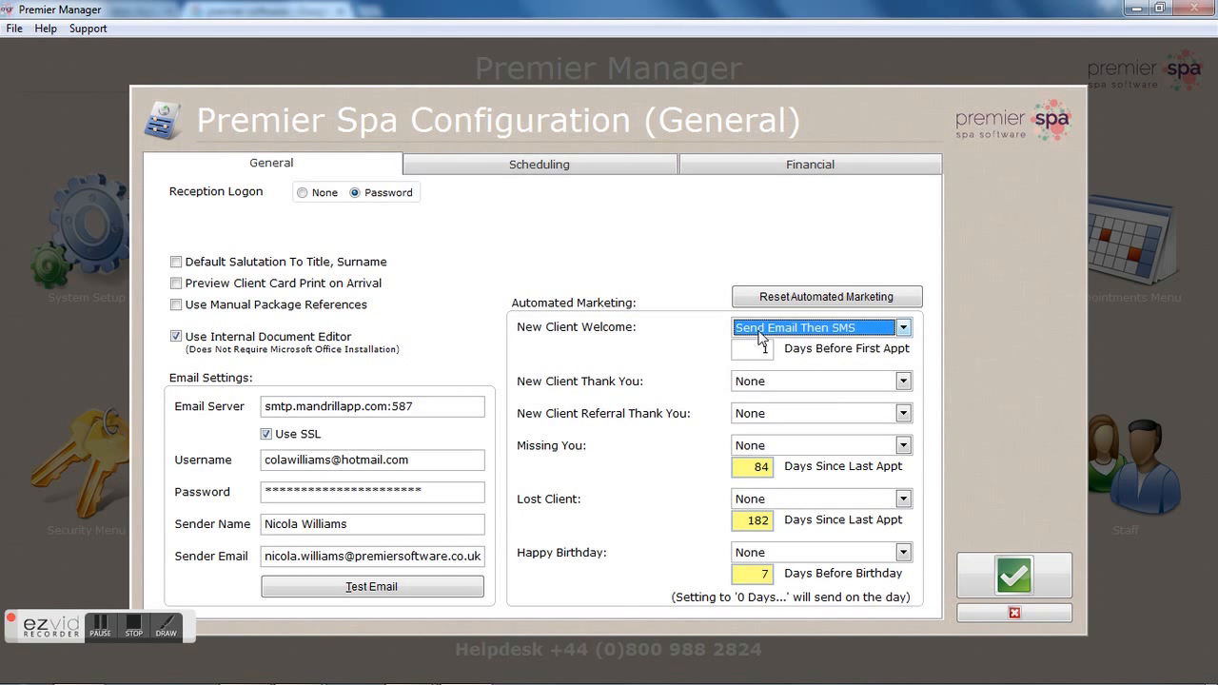
click(760, 331)
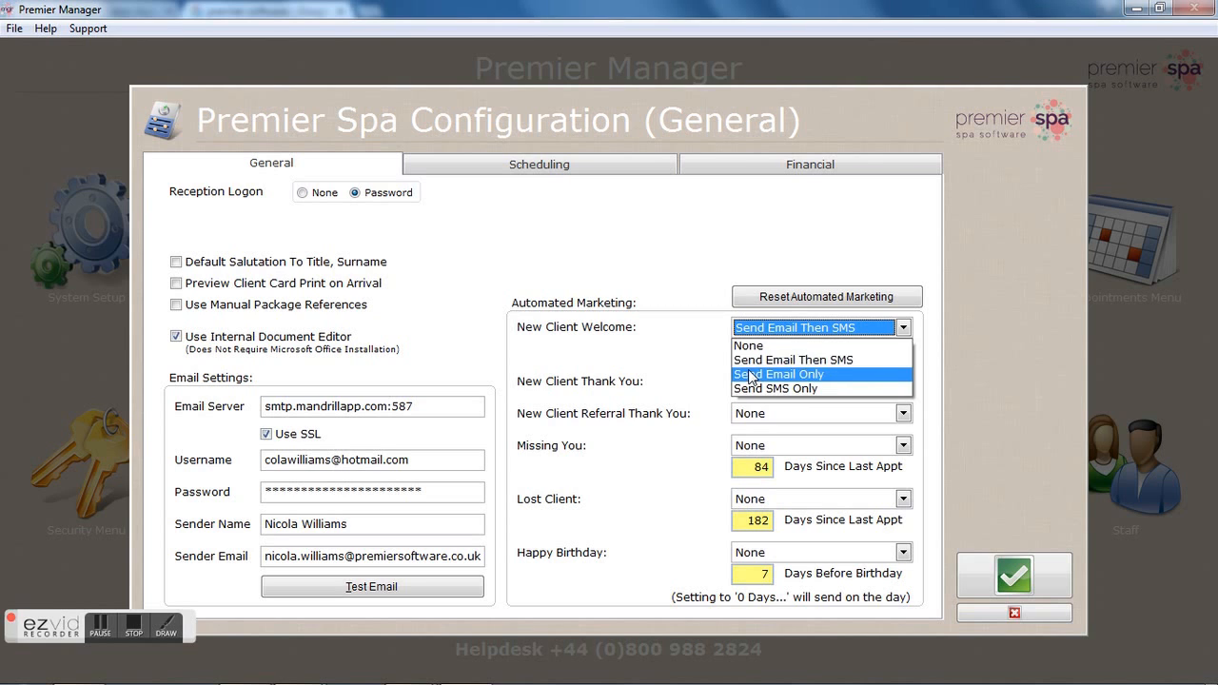
click(753, 375)
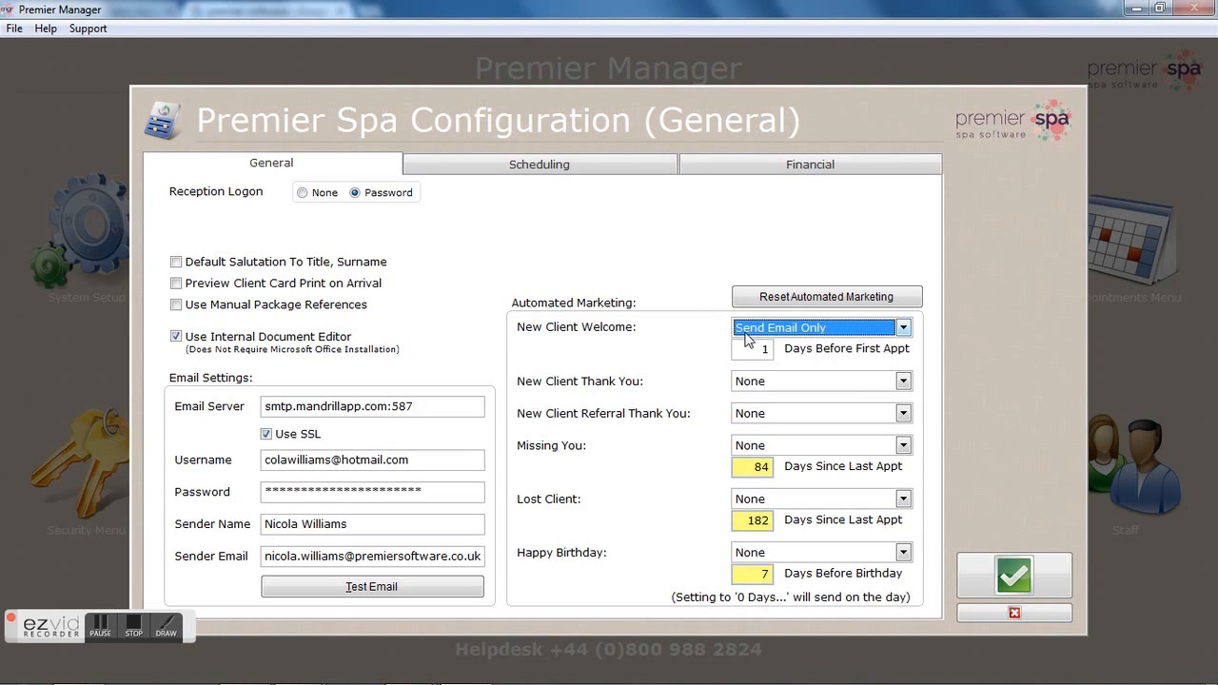
click(748, 335)
click(752, 390)
click(742, 337)
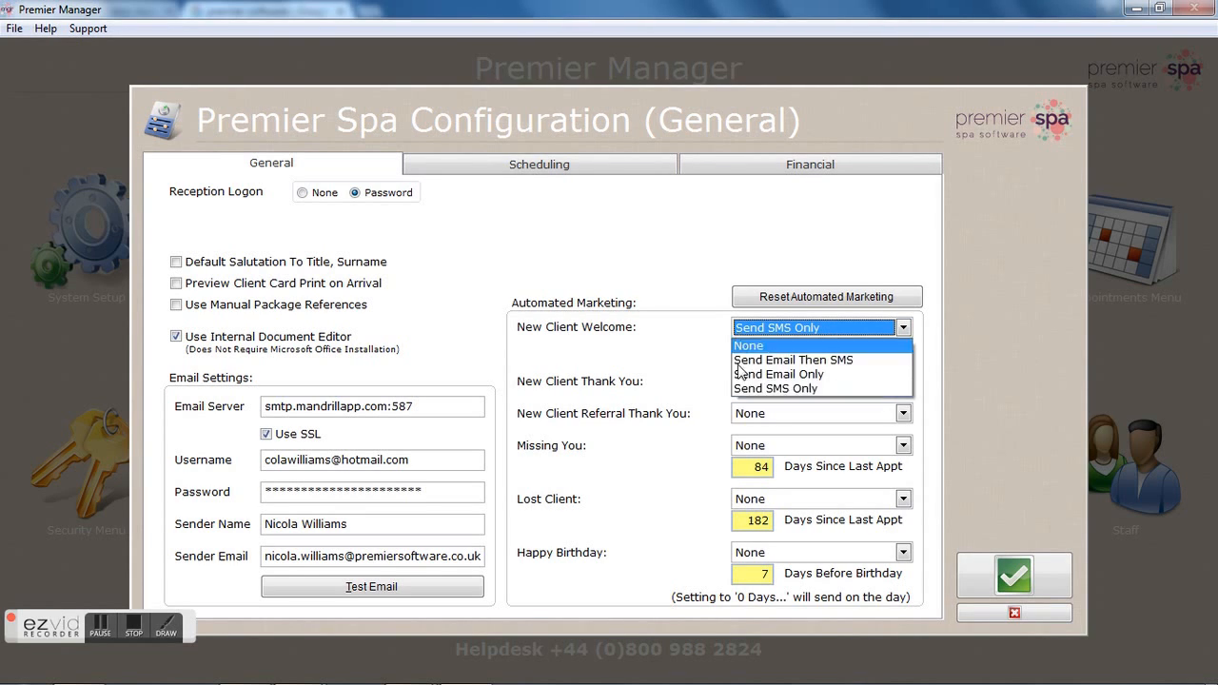
click(719, 402)
Check the sending options for New Client Thank You without changing it, then save the configuration and return to the main screen
click(745, 382)
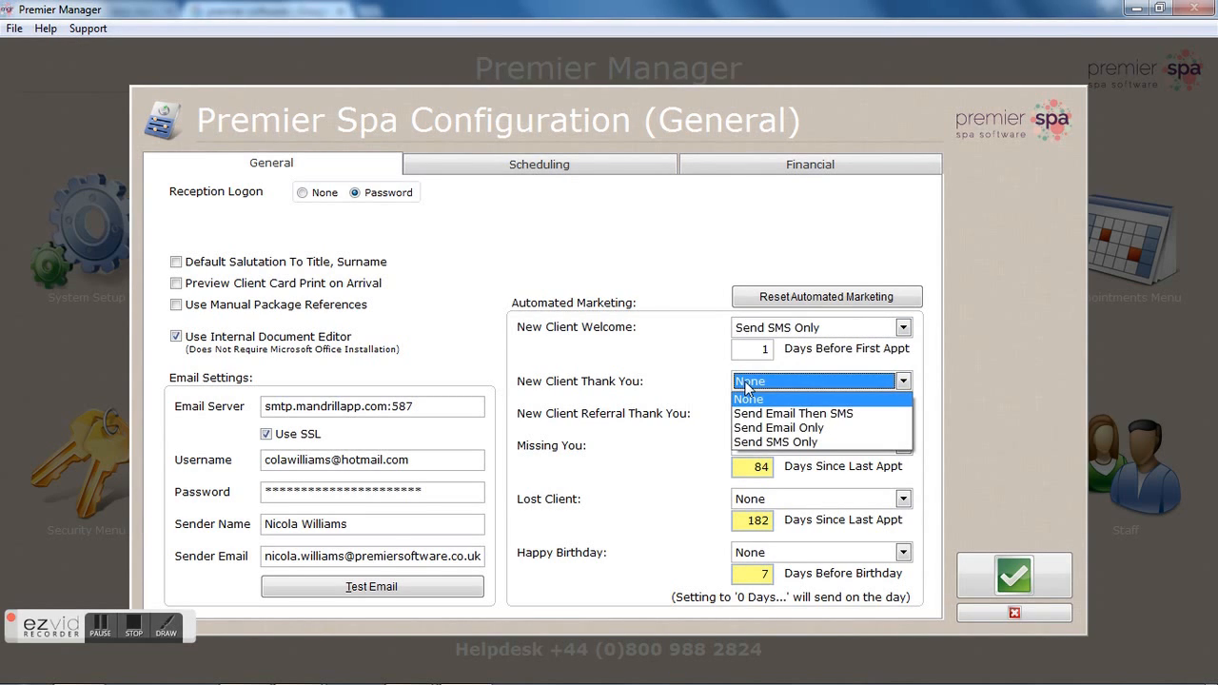
click(722, 385)
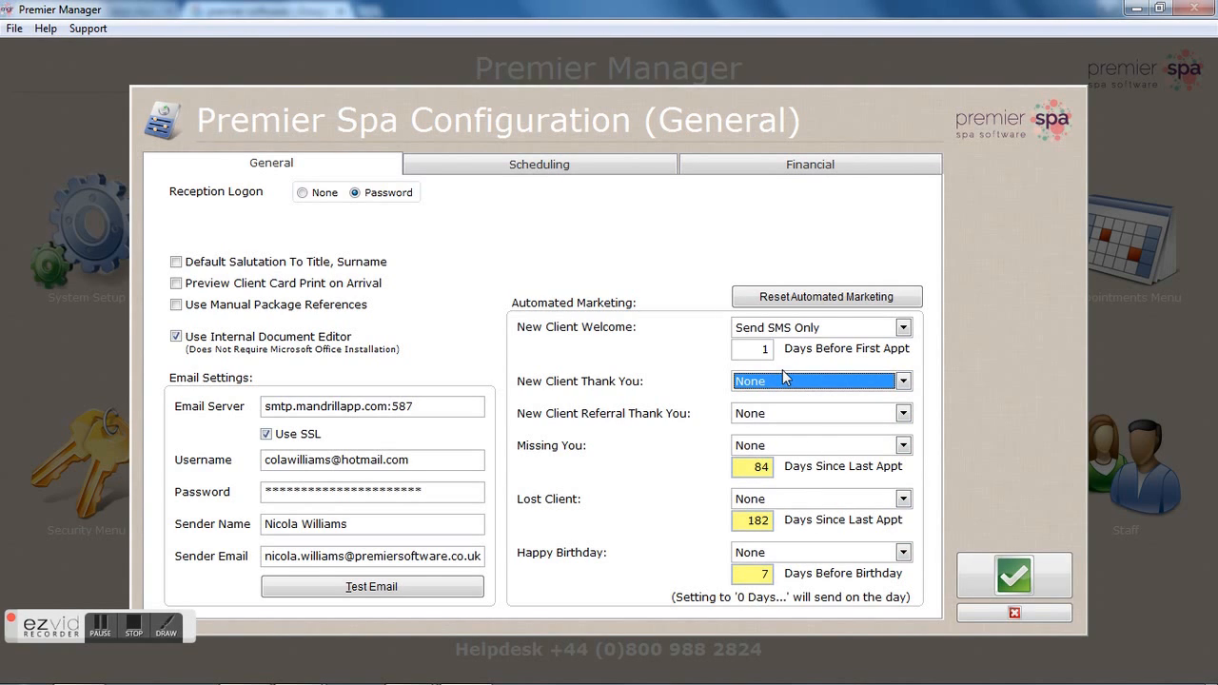
click(1003, 572)
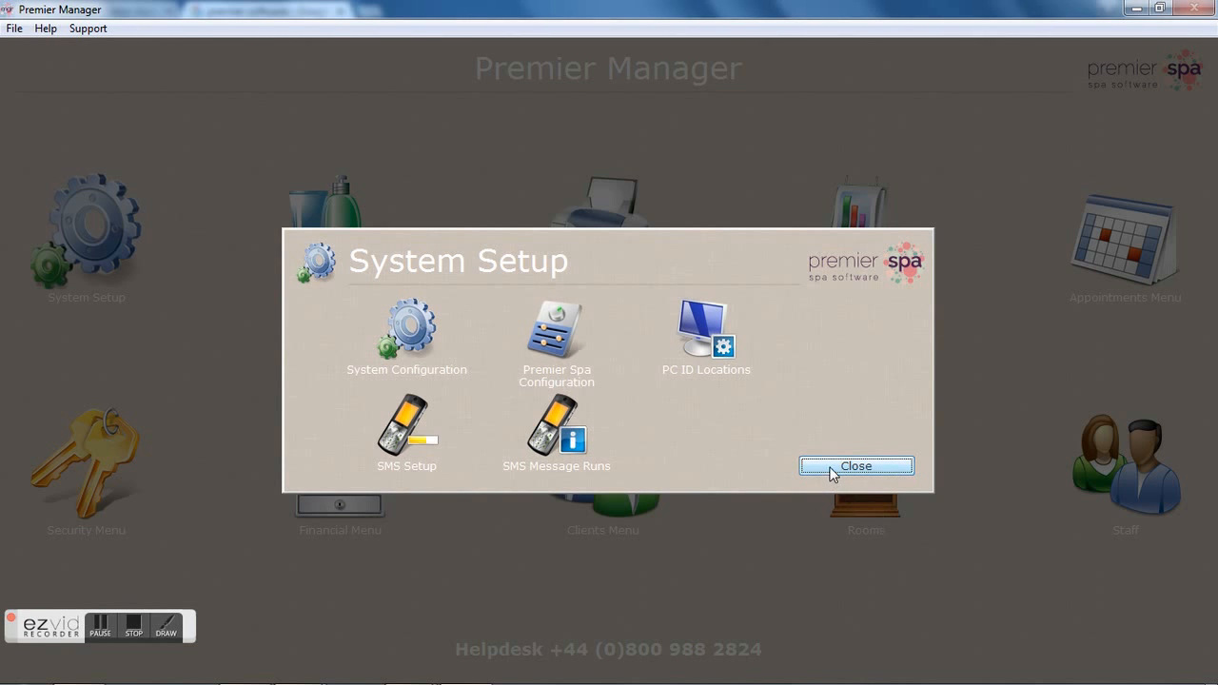
click(832, 473)
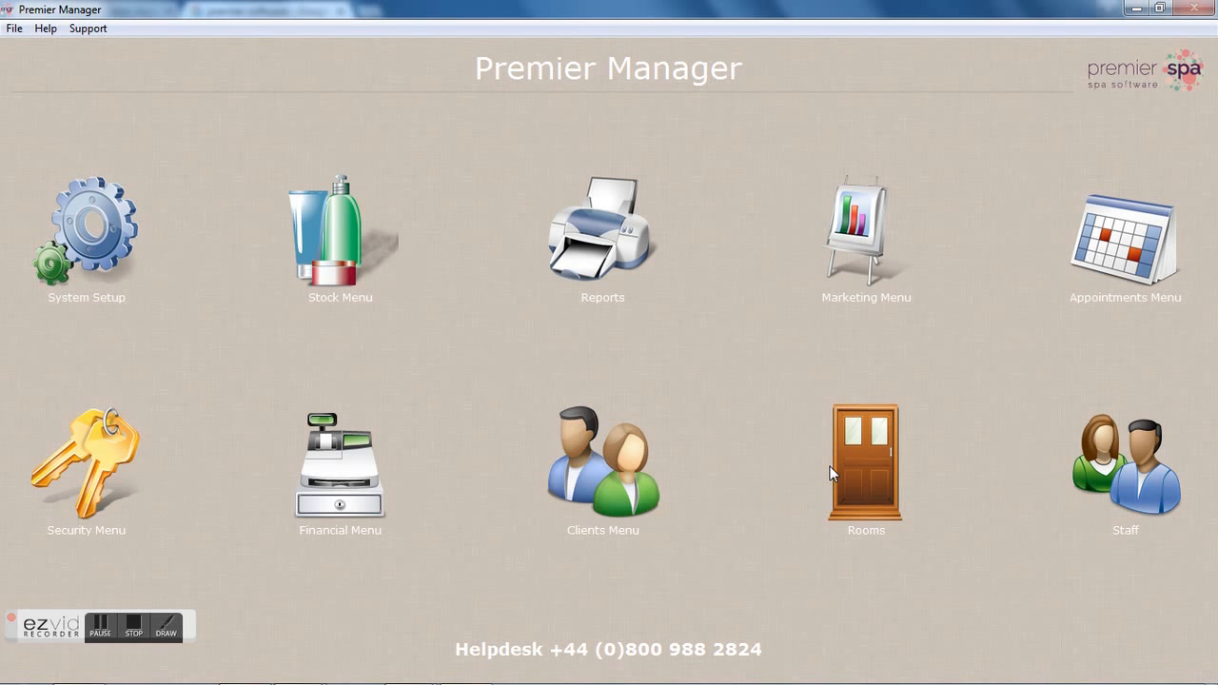